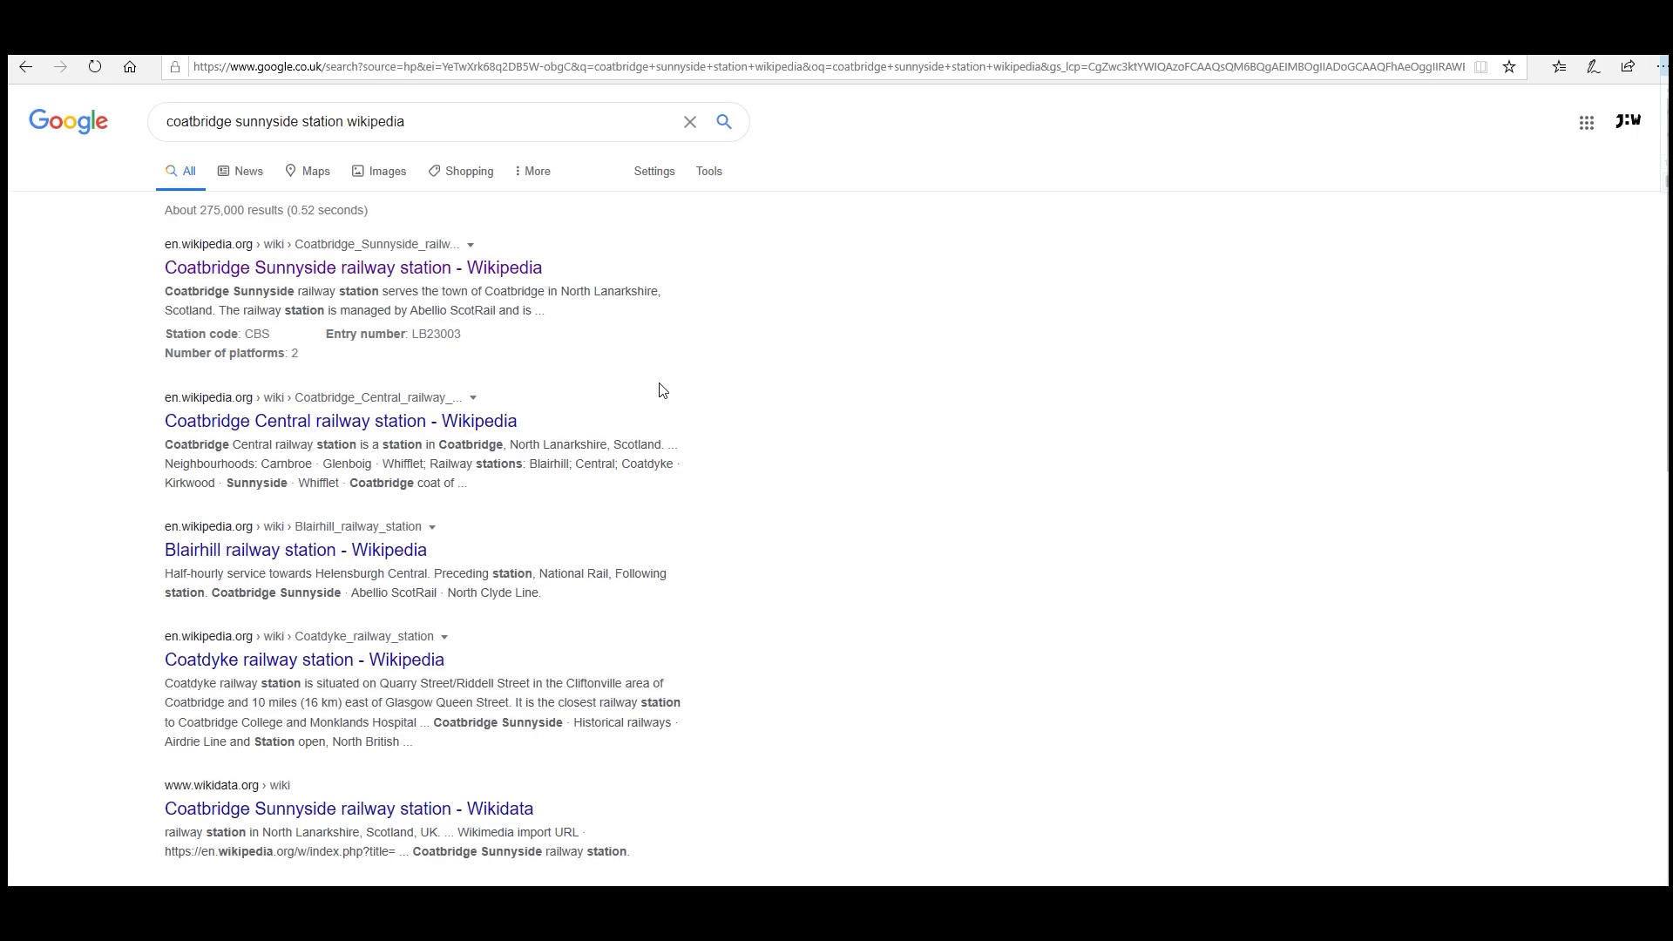
Open the Wikipedia article on Coatbridge Sunnyside railway station from the search results and skim its contents.
{"action": "left_click", "coordinate": [423, 270]}
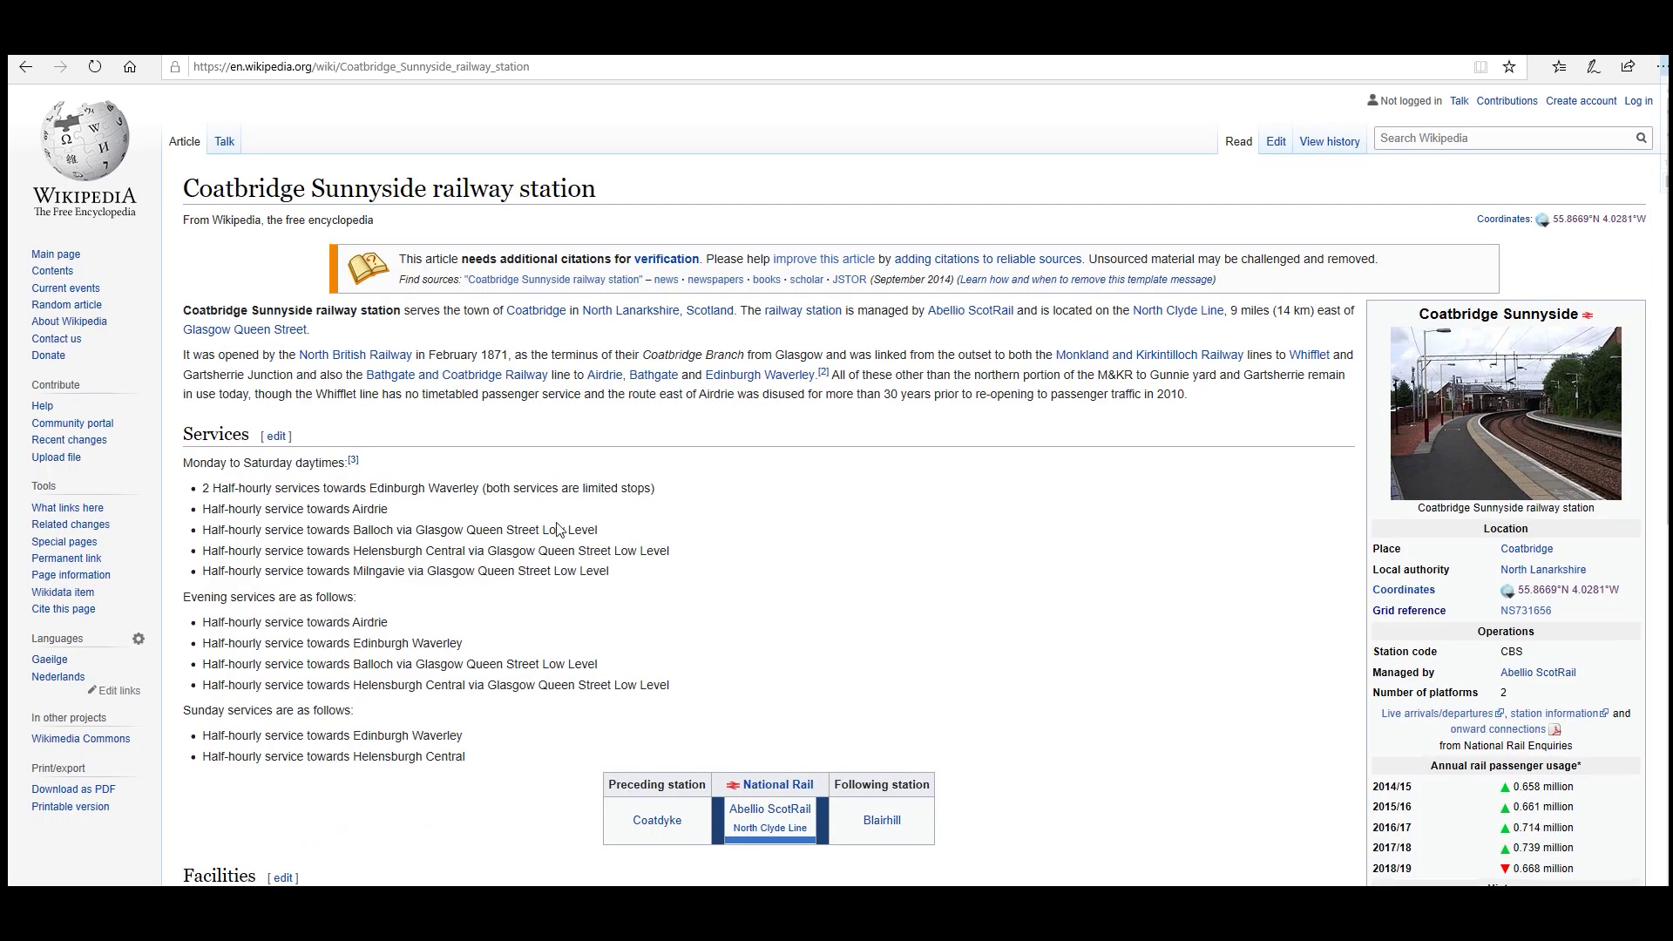
{"action": "scroll", "coordinate": [712, 603], "scroll_direction": "down", "scroll_amount": 7}
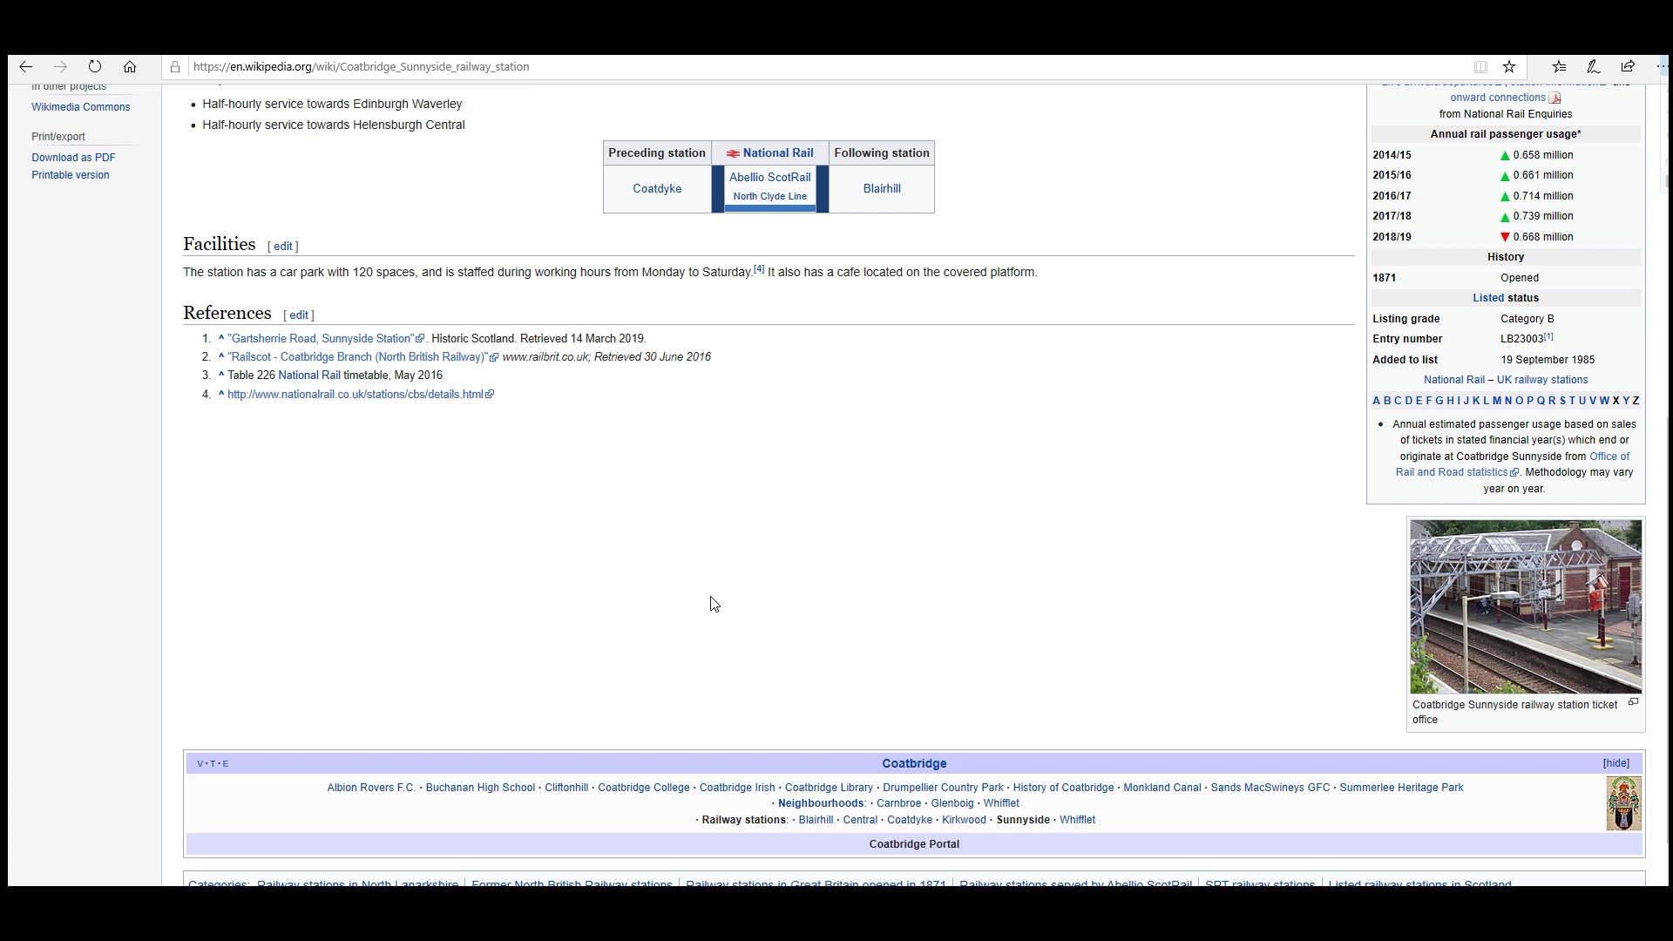
{"action": "scroll", "coordinate": [712, 603], "scroll_direction": "up", "scroll_amount": 7}
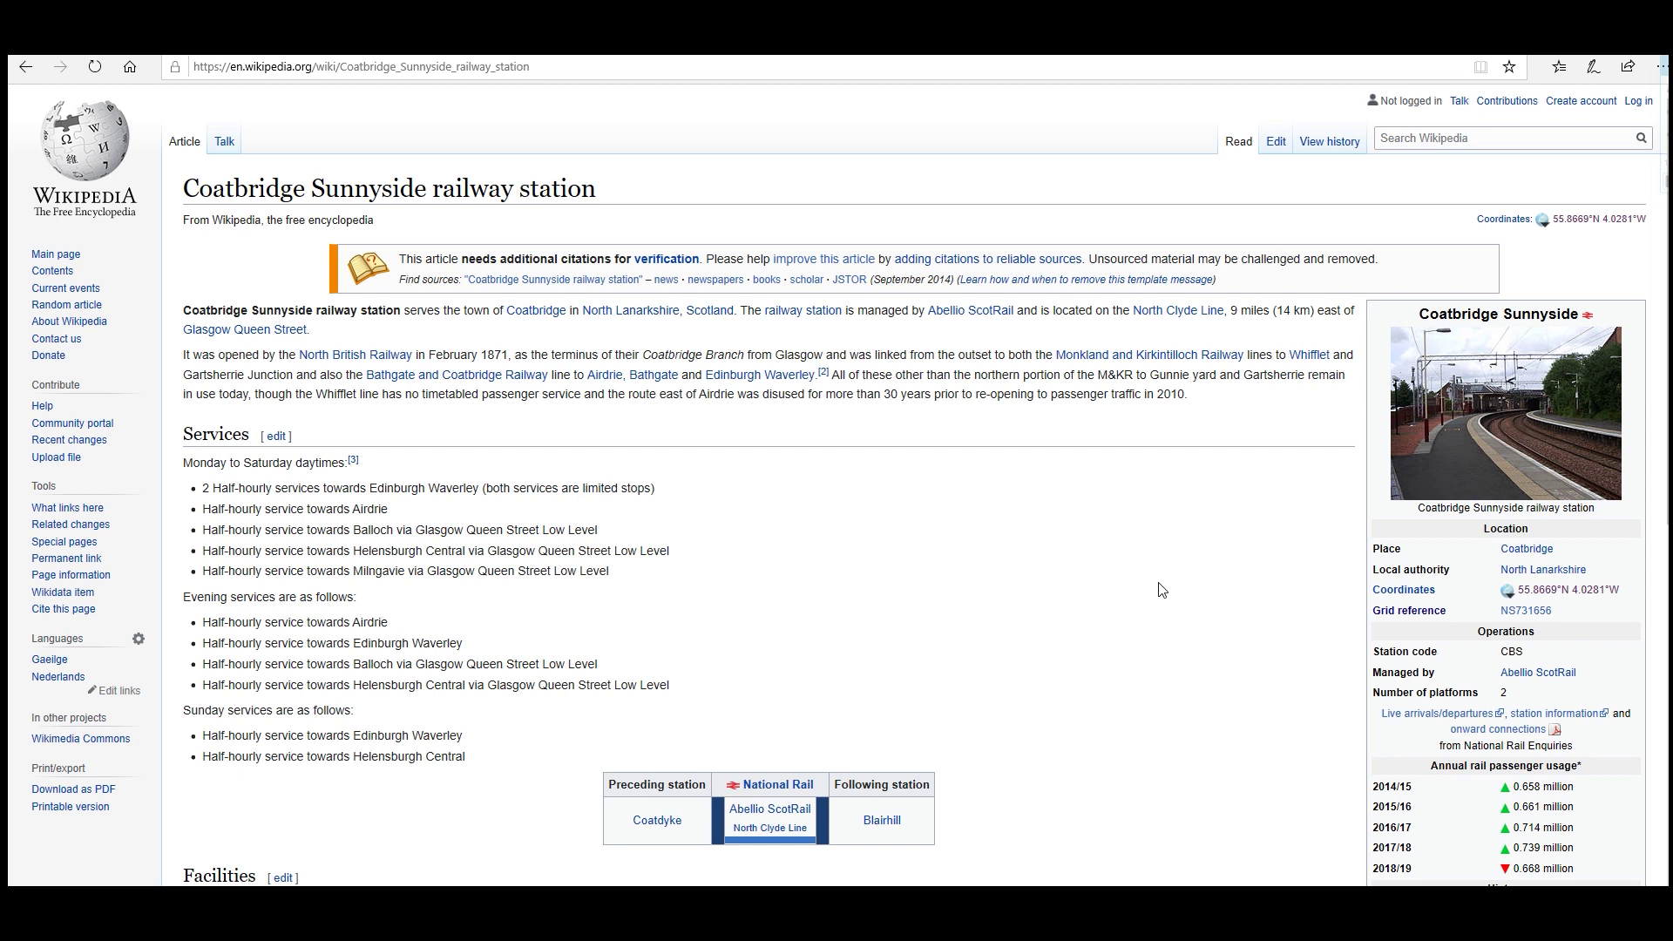
Follow the station's coordinates to the GeoHack page and look through the map services and other information it lists.
{"action": "left_click", "coordinate": [1544, 592]}
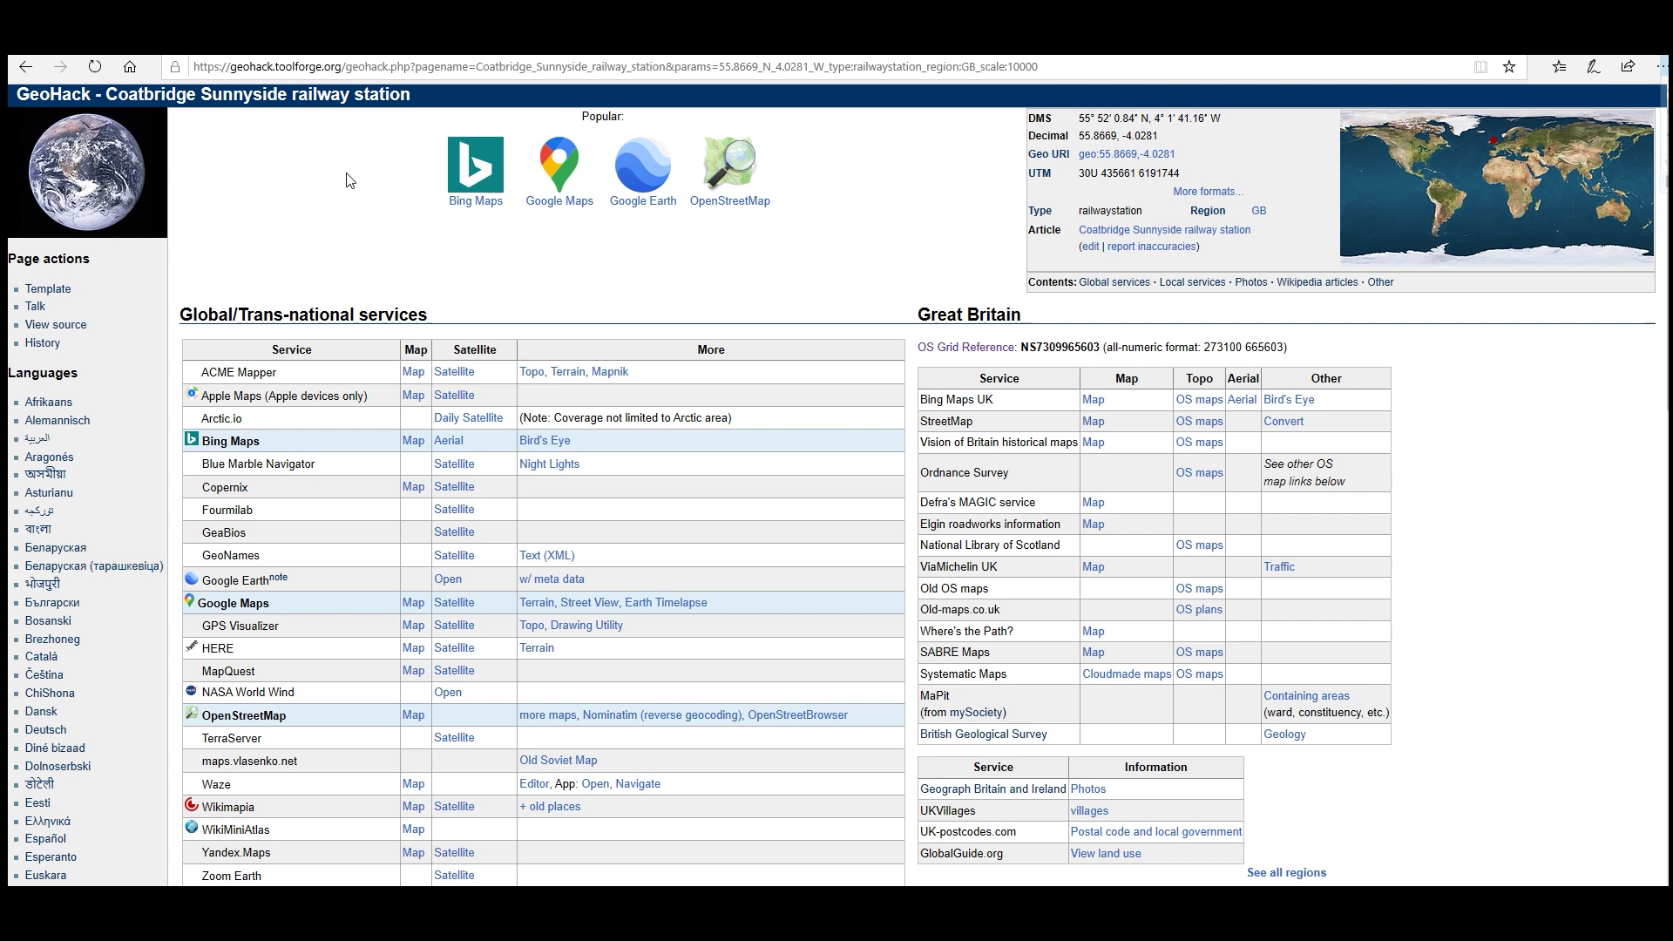
{"action": "scroll", "coordinate": [492, 277], "scroll_direction": "down", "scroll_amount": 2}
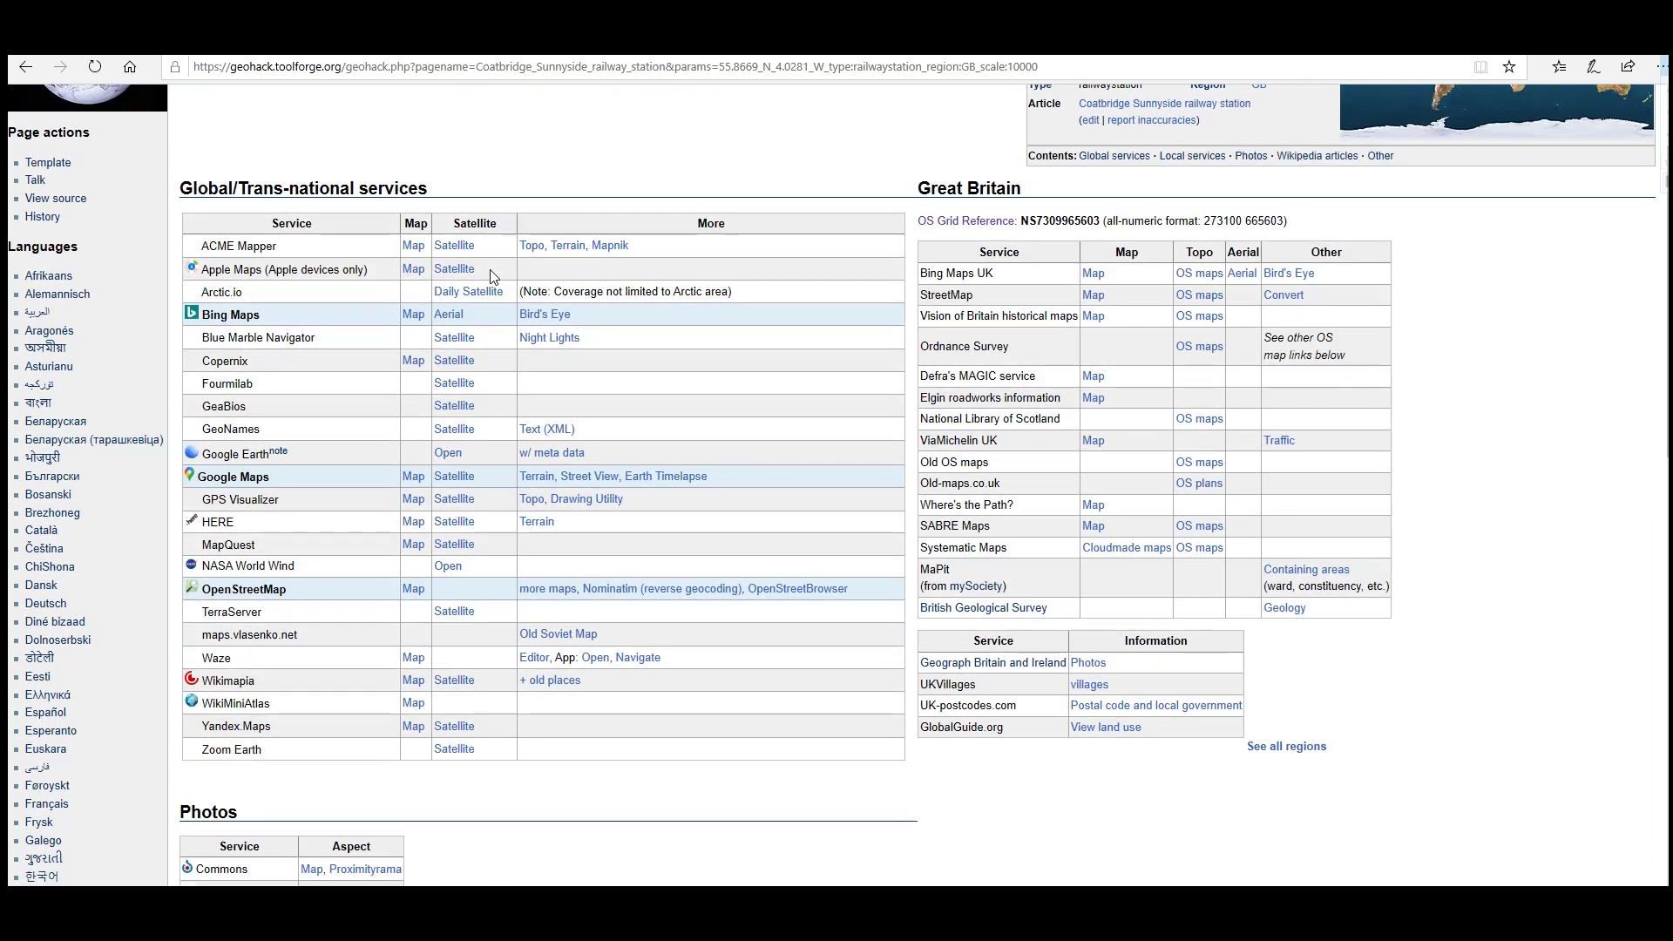
{"action": "scroll", "coordinate": [491, 276], "scroll_direction": "down", "scroll_amount": 2}
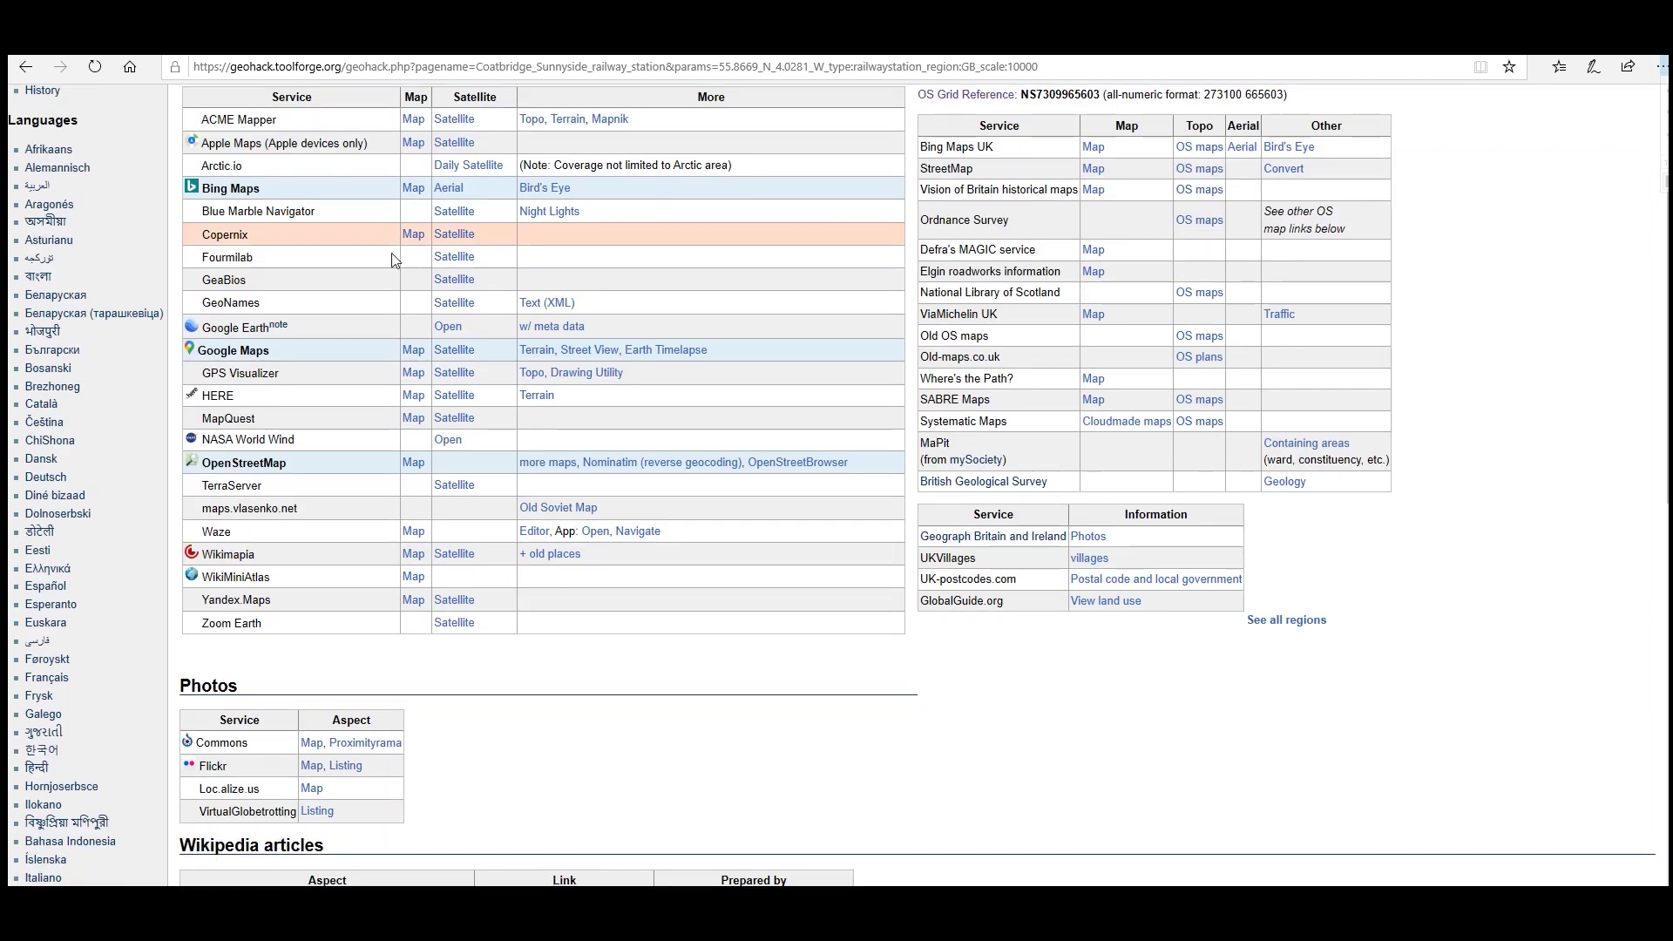
{"action": "scroll", "coordinate": [515, 571], "scroll_direction": "down", "scroll_amount": 8}
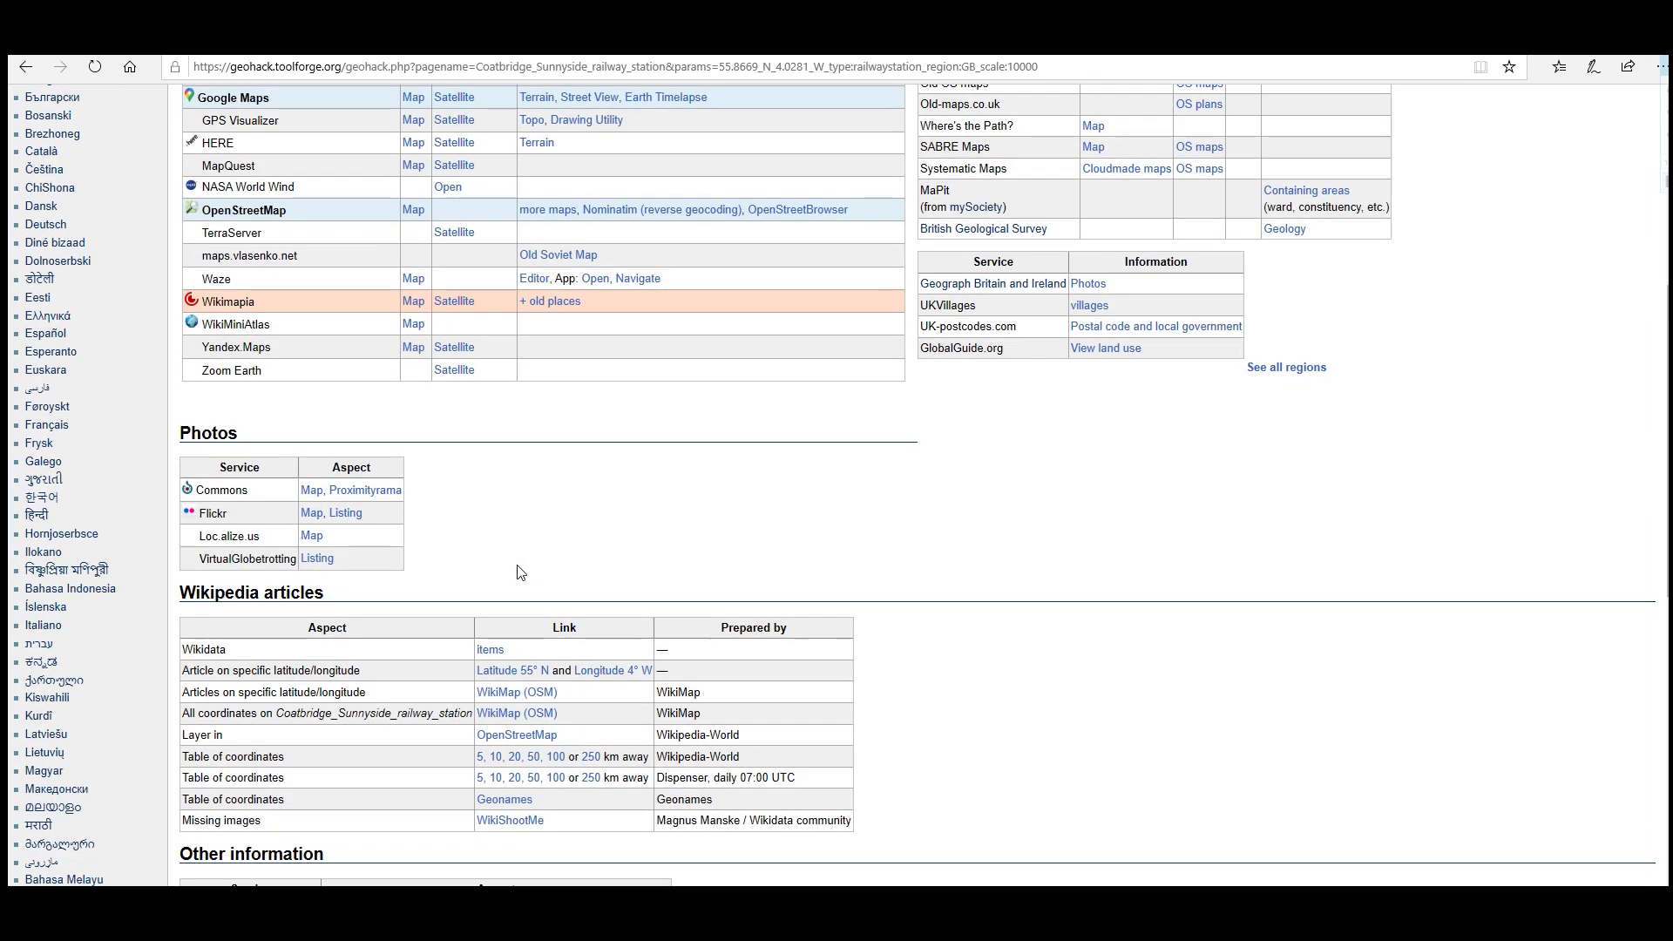
{"action": "scroll", "coordinate": [517, 570], "scroll_direction": "down", "scroll_amount": 3}
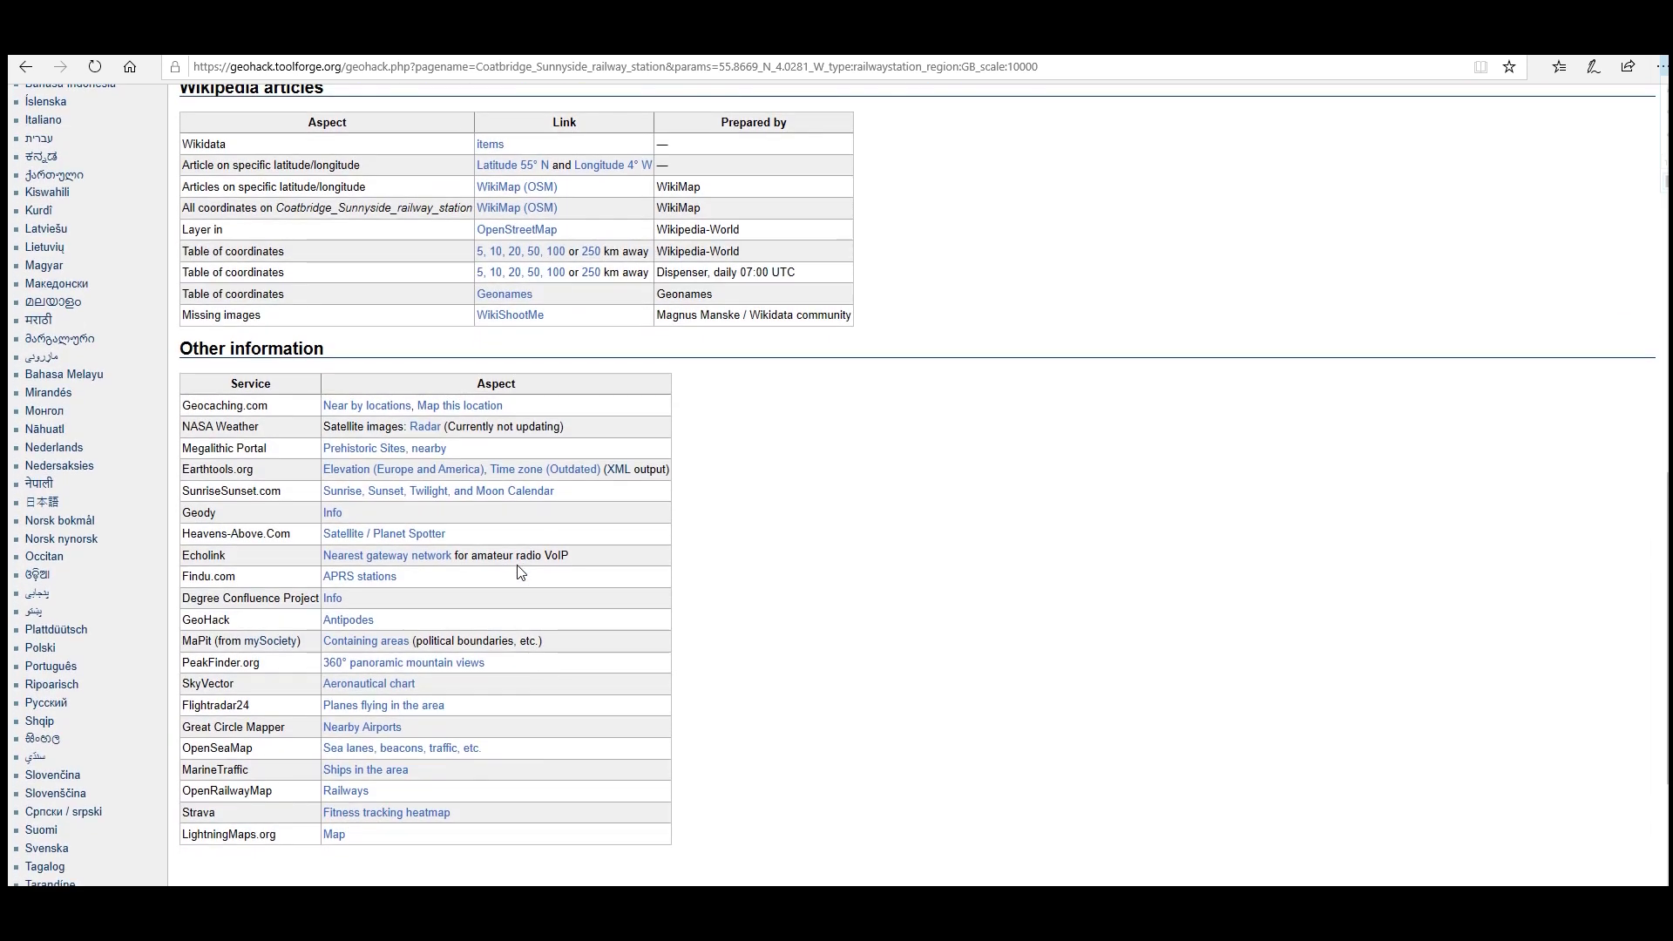
{"action": "scroll", "coordinate": [517, 570], "scroll_direction": "up", "scroll_amount": 8}
{"action": "scroll", "coordinate": [518, 567], "scroll_direction": "up", "scroll_amount": 6}
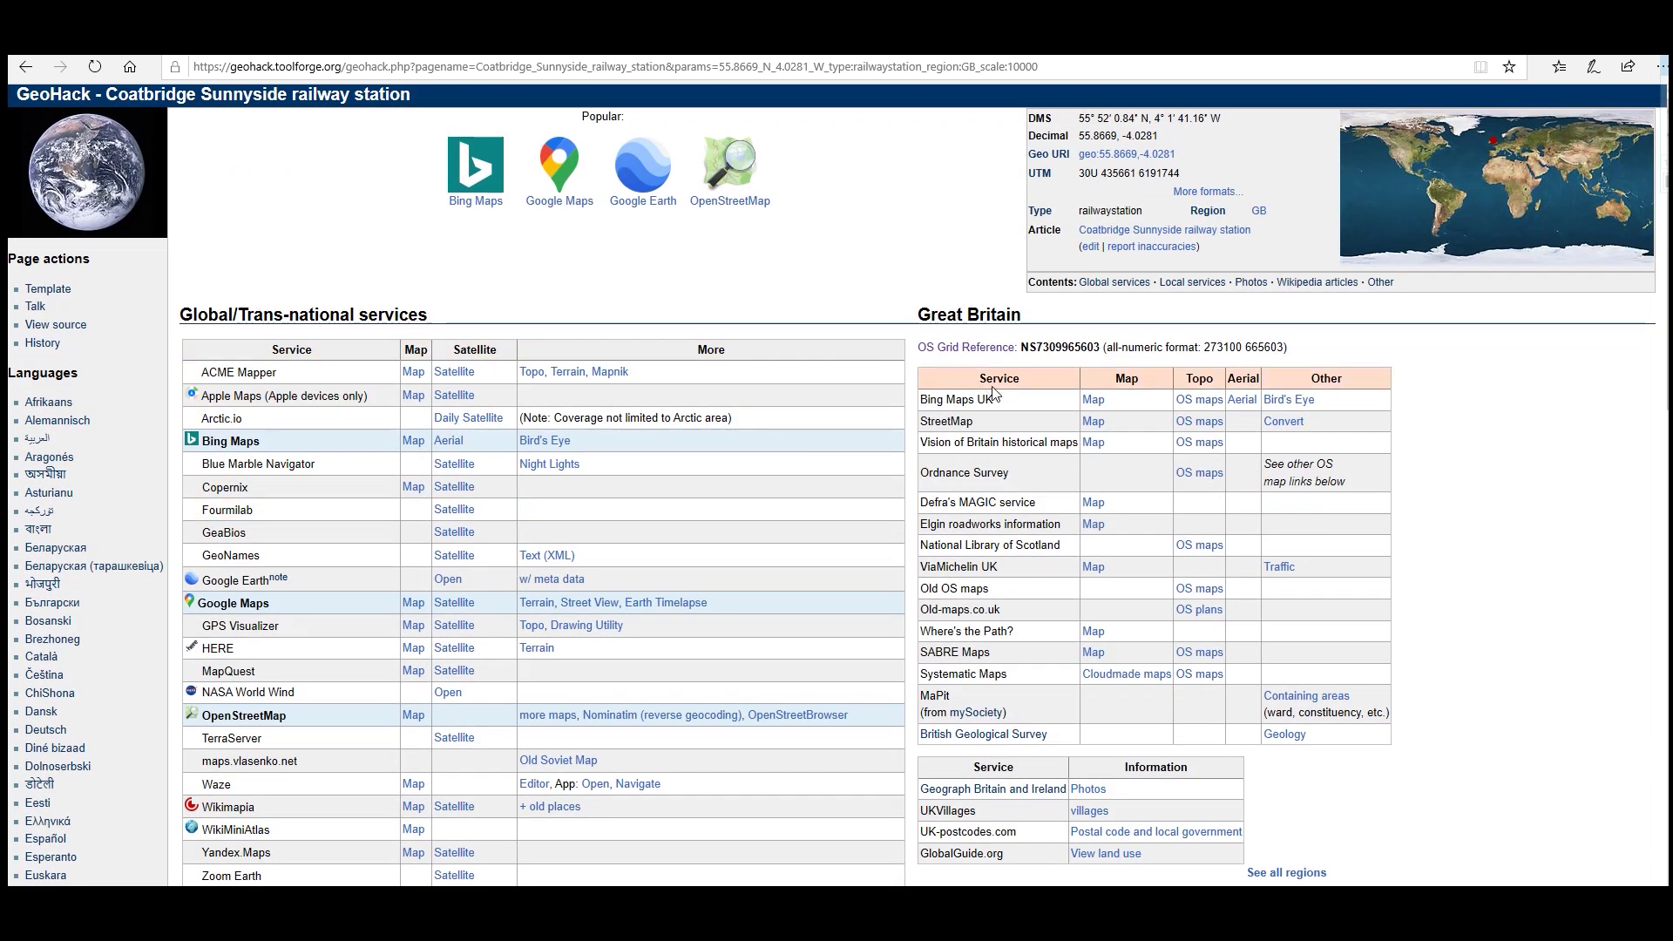
View the station on the Ordnance Survey OS map at close zoom, and return to the GeoHack service list.
{"action": "left_click", "coordinate": [1198, 474]}
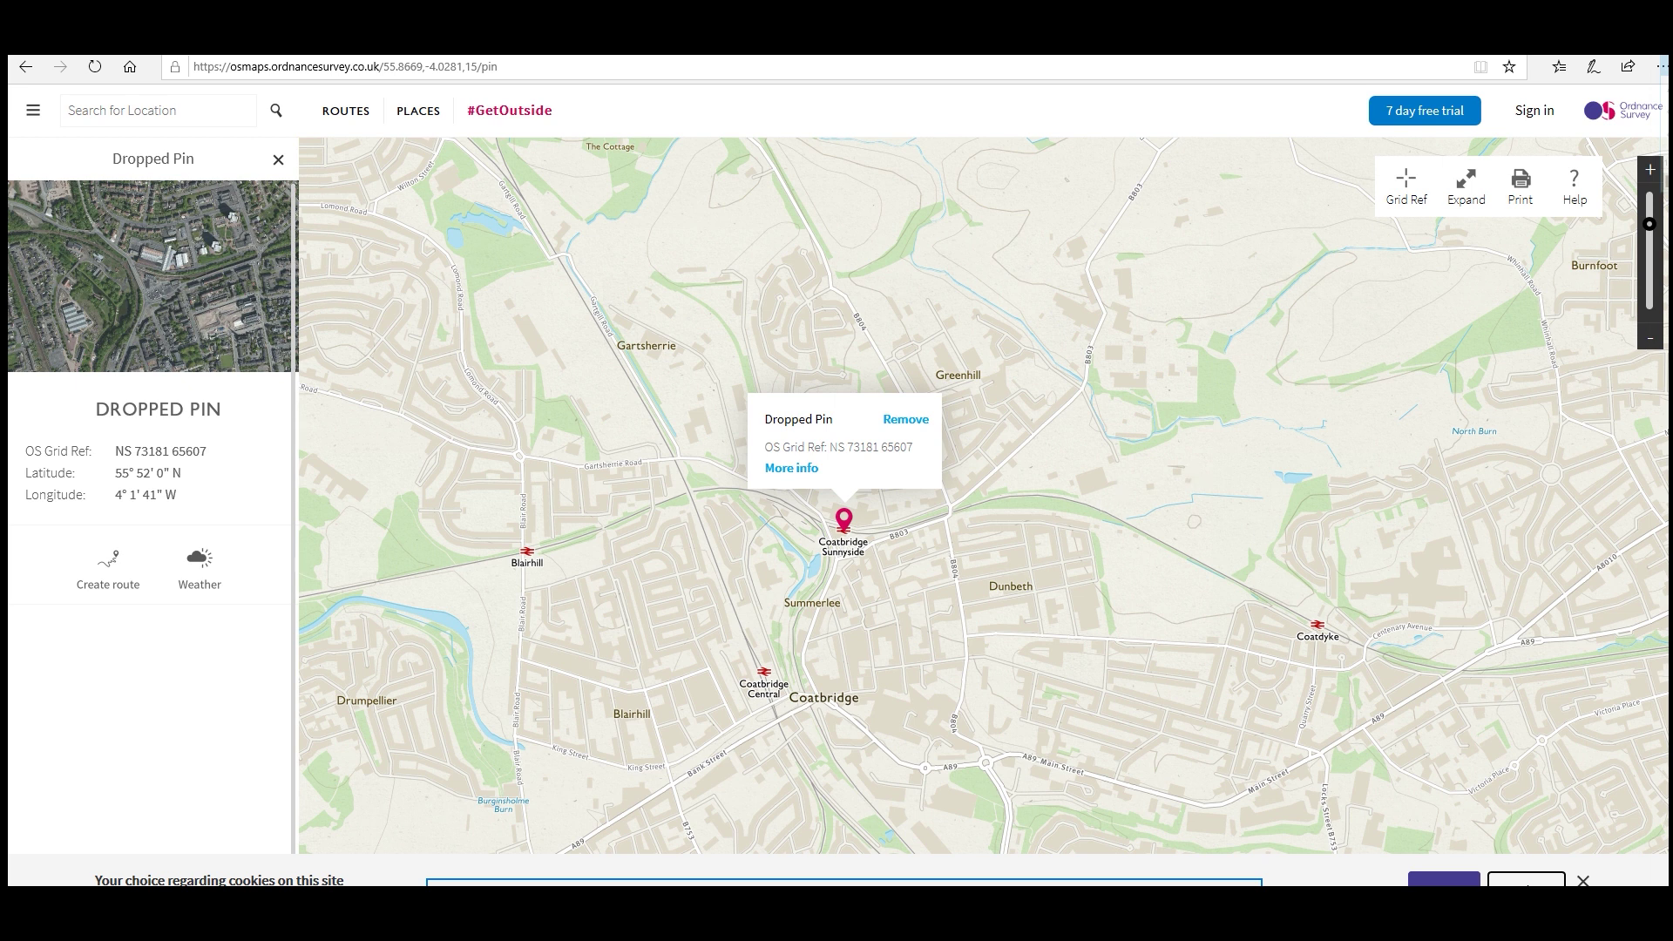
{"action": "left_click", "coordinate": [1649, 192]}
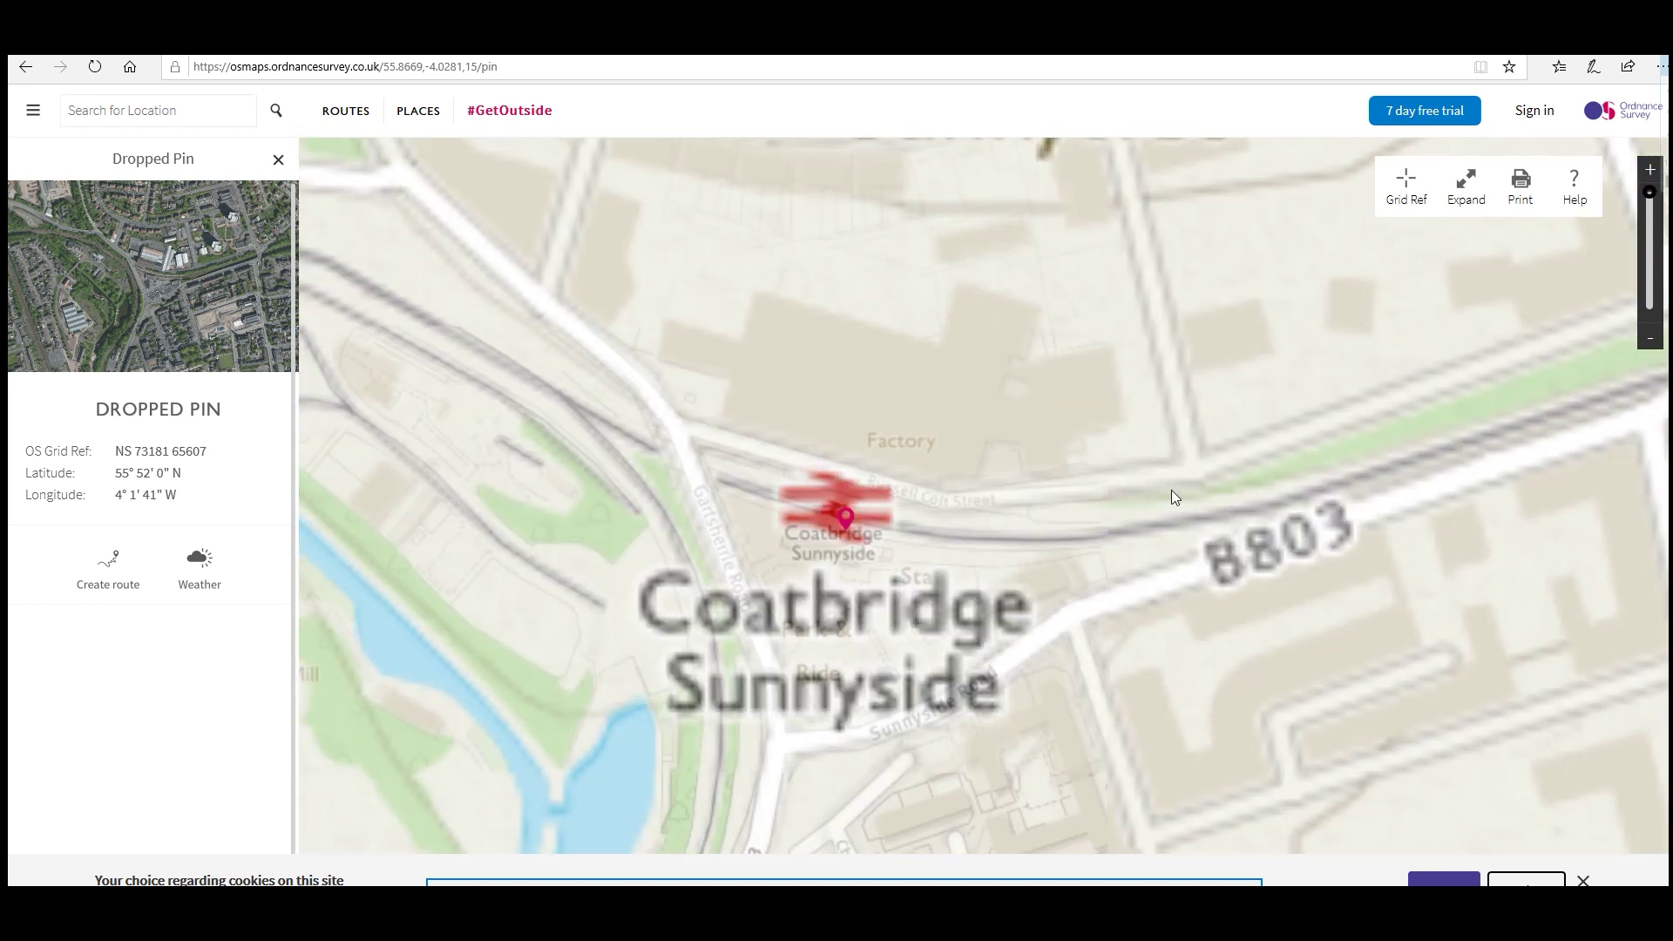
{"action": "left_click", "coordinate": [27, 70]}
{"action": "left_click", "coordinate": [814, 578]}
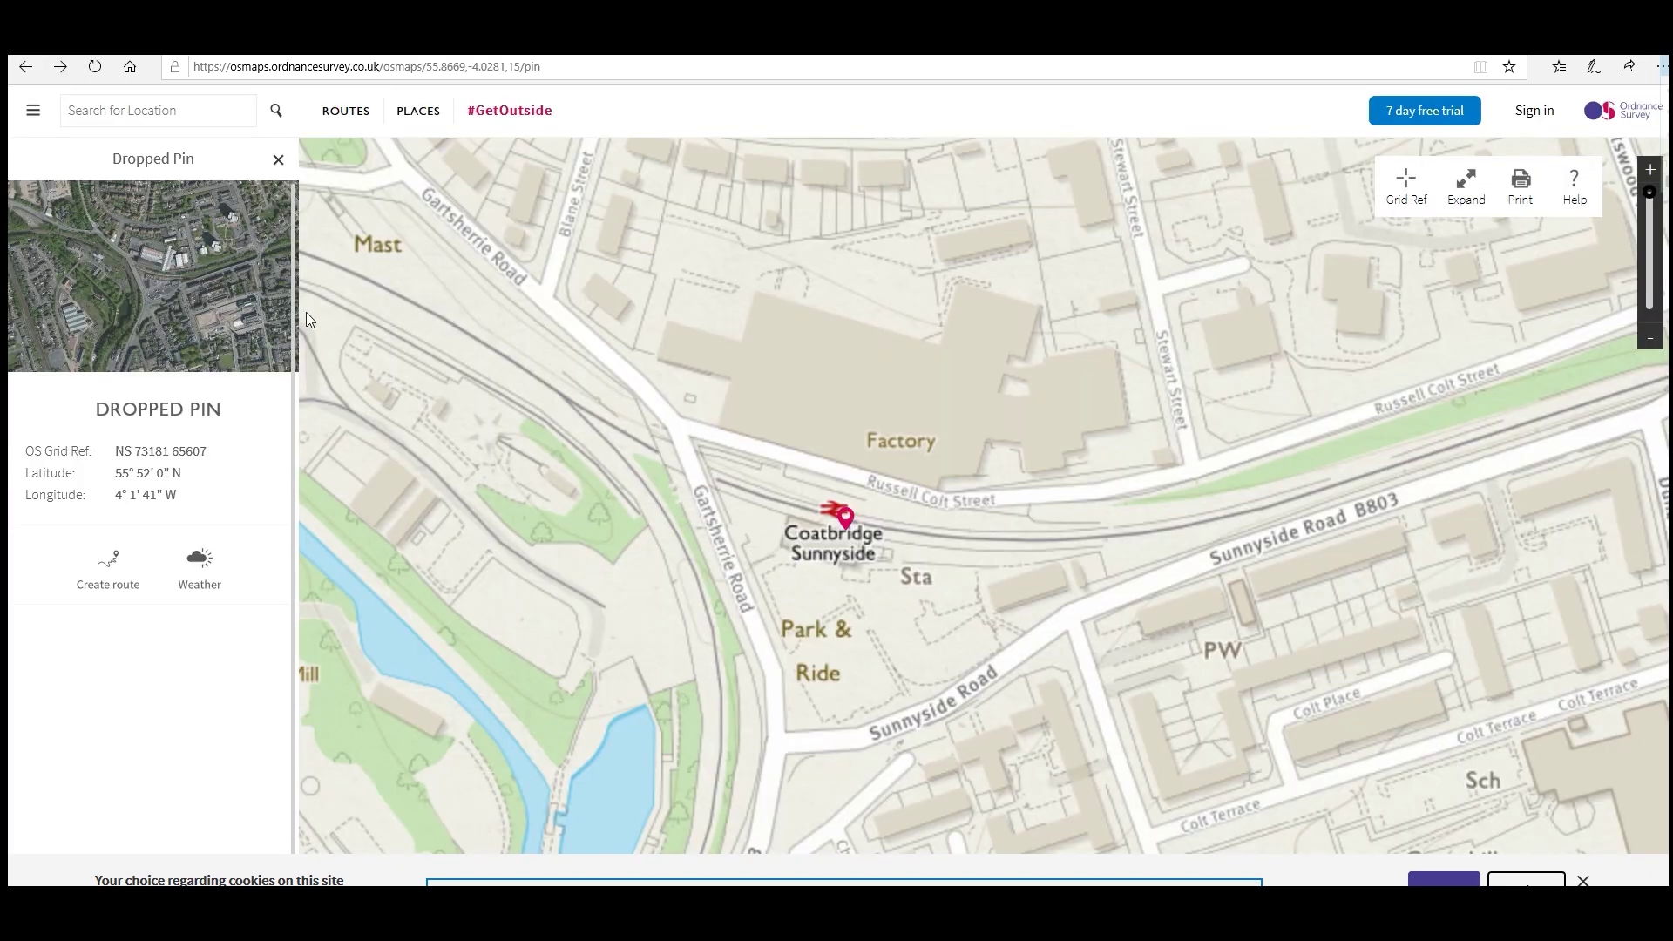
{"action": "left_click", "coordinate": [26, 68]}
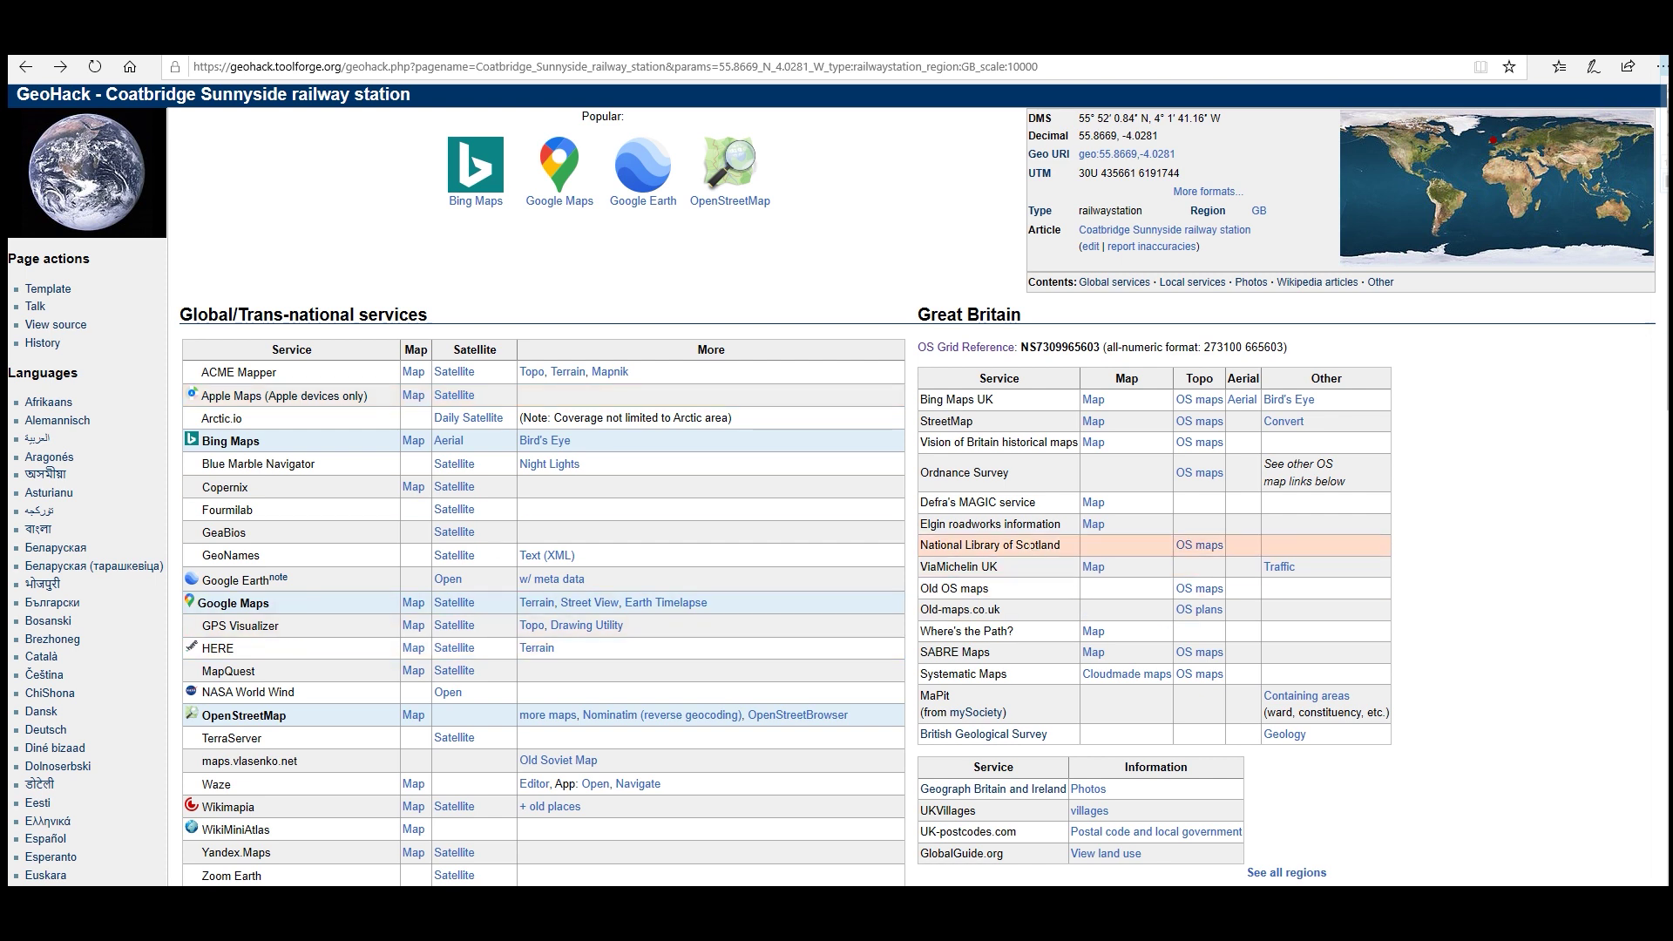
Open the National Library of Scotland map of the station and view it with the OS Six Inch, 1888-1913 overlay.
{"action": "left_click", "coordinate": [1198, 547]}
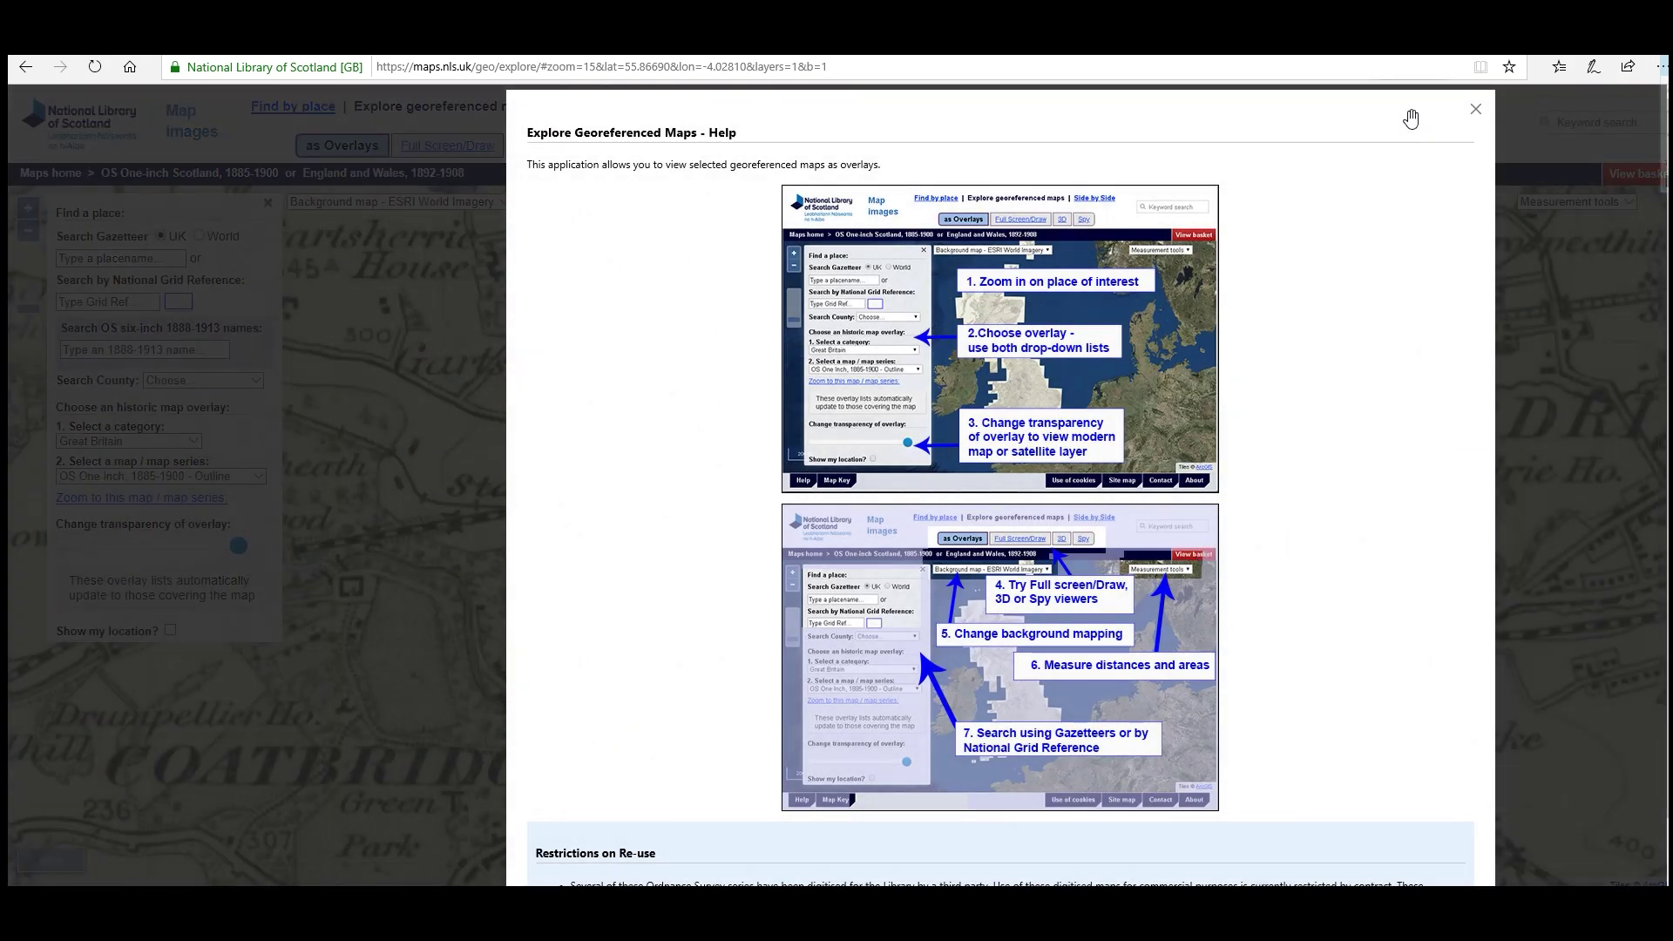
{"action": "left_click", "coordinate": [1475, 110]}
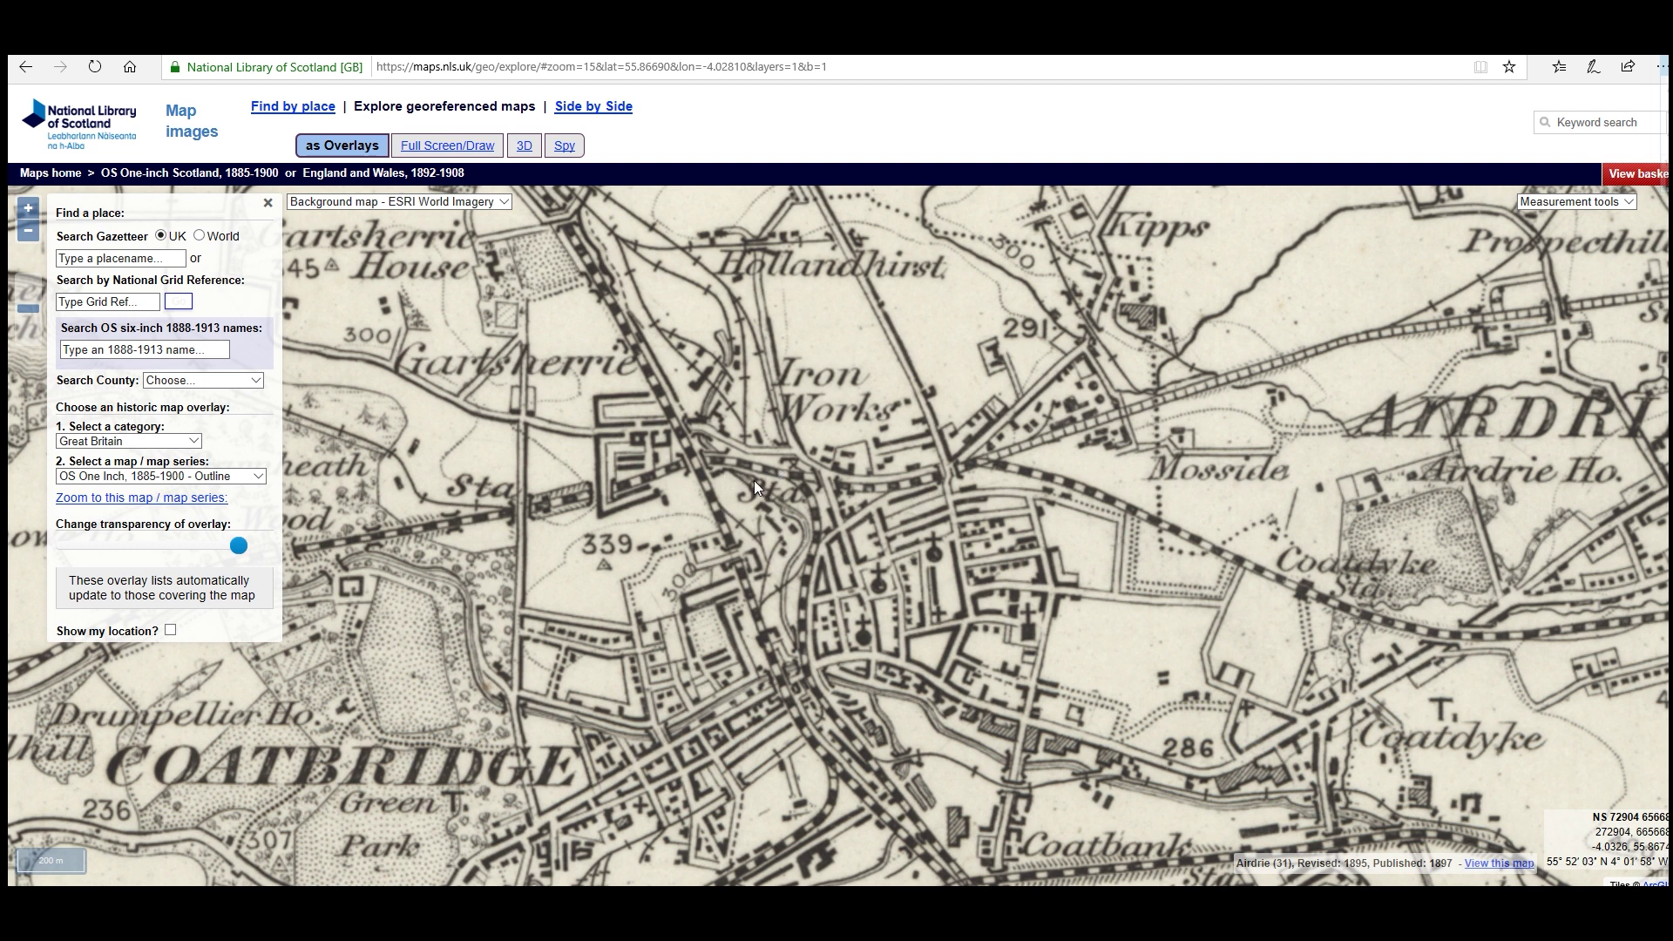
{"action": "left_click", "coordinate": [259, 478]}
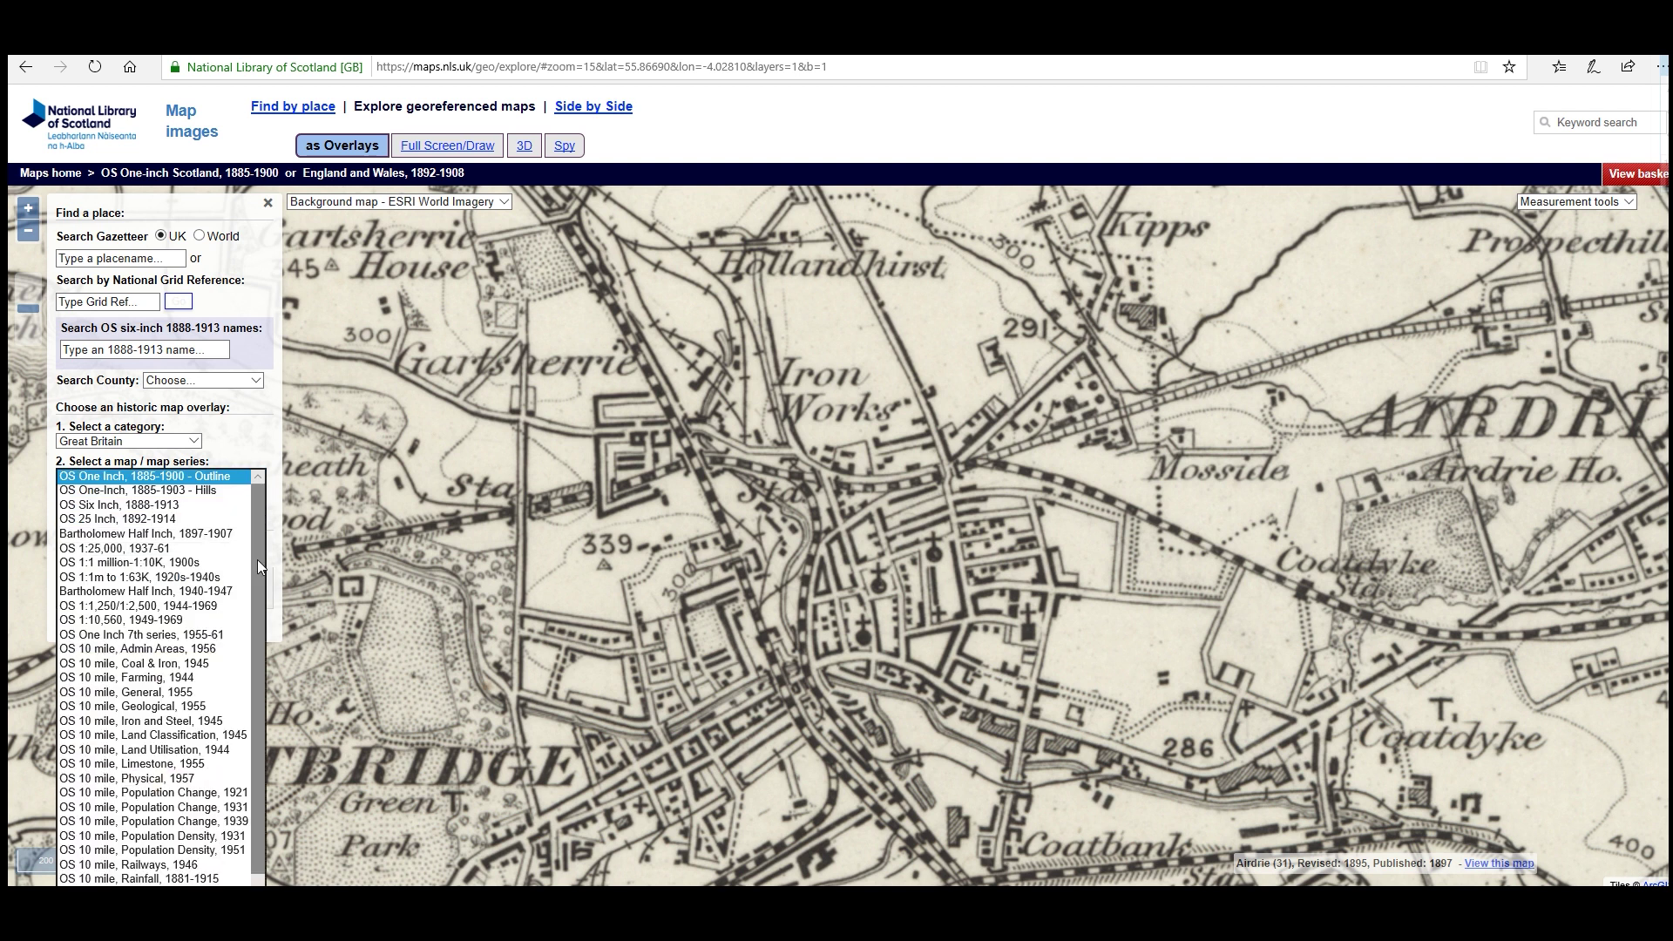
{"action": "scroll", "coordinate": [258, 559], "scroll_direction": "down", "scroll_amount": 1}
{"action": "scroll", "coordinate": [267, 536], "scroll_direction": "up", "scroll_amount": 1}
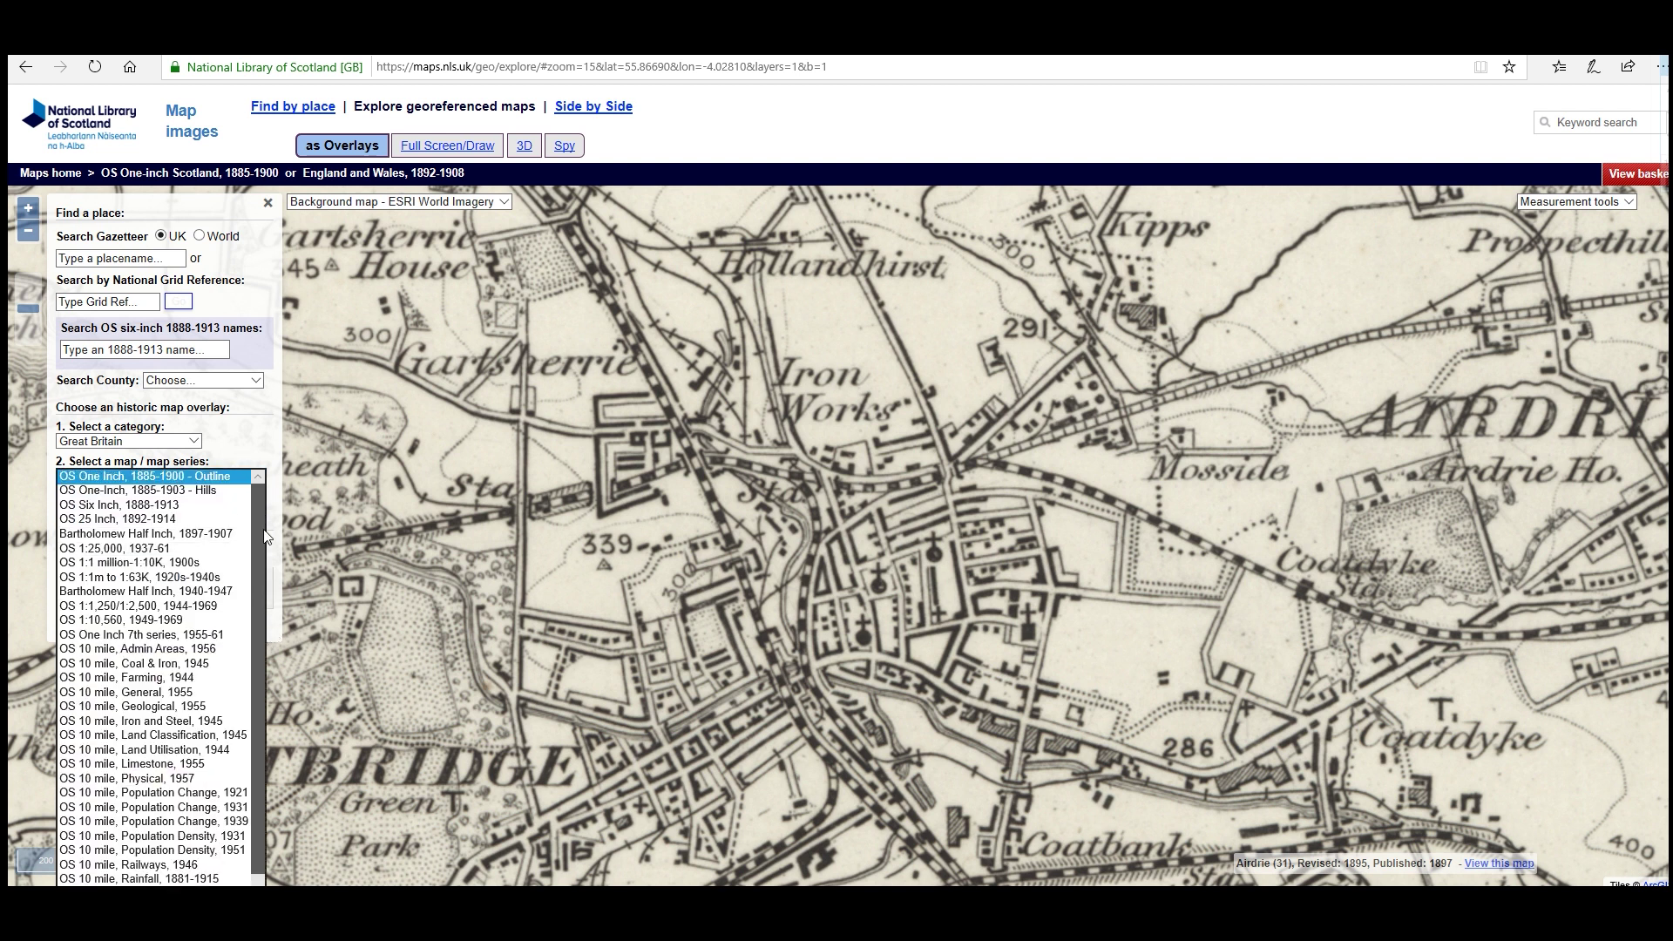
{"action": "left_click", "coordinate": [190, 507]}
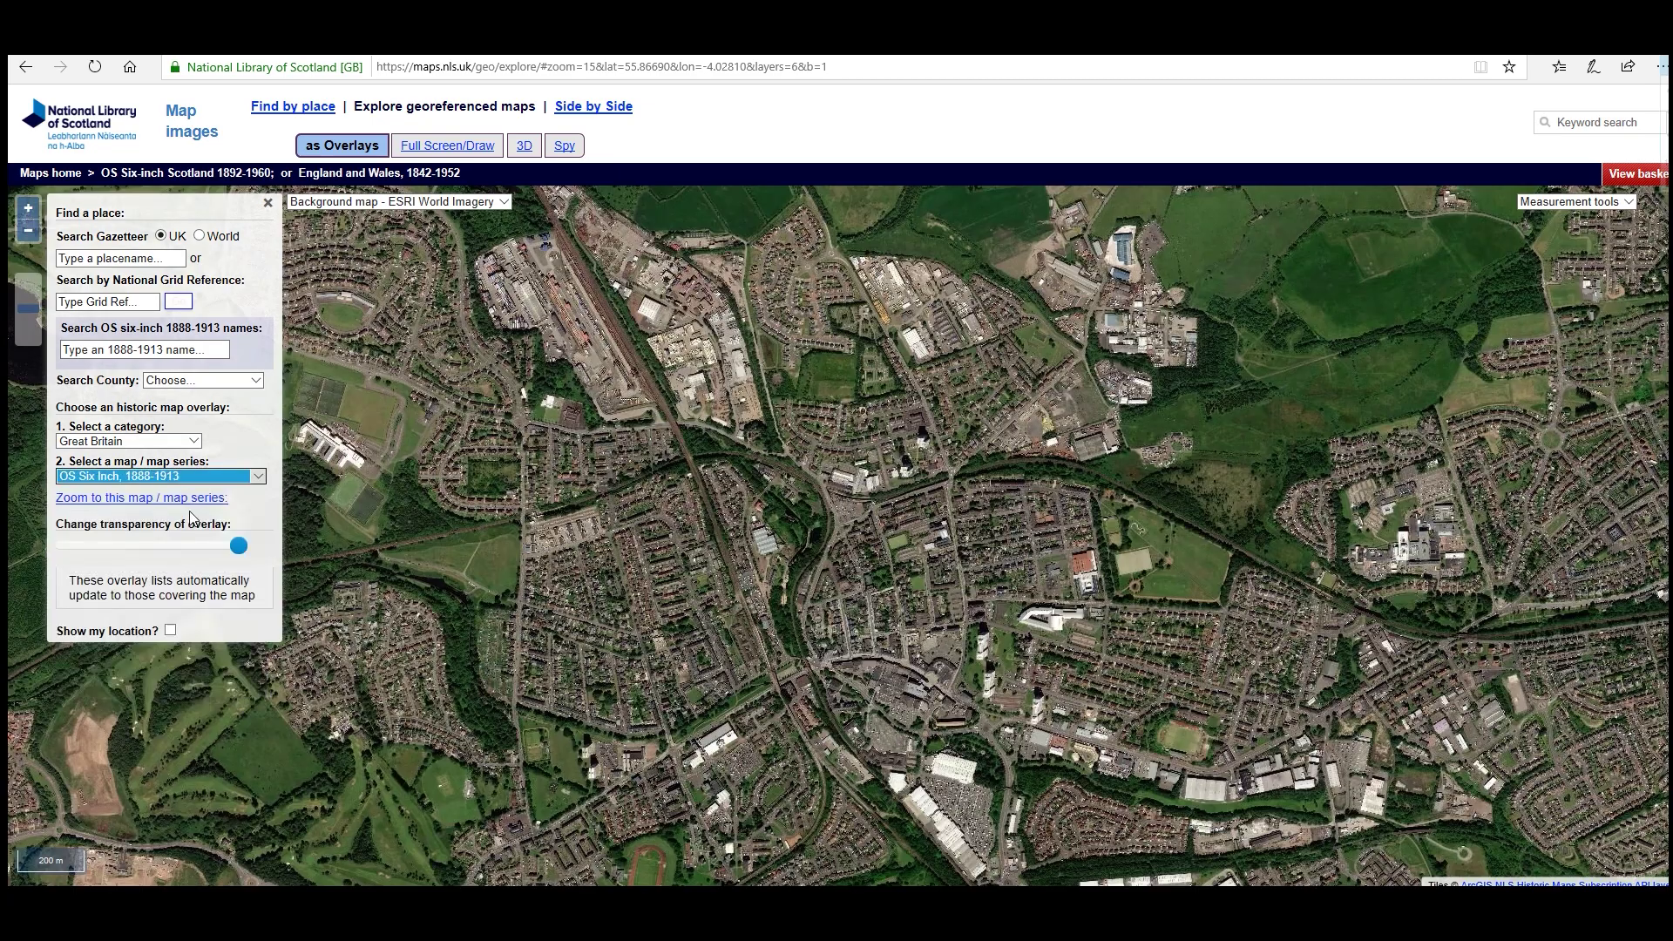
{"action": "scroll", "coordinate": [786, 497], "scroll_direction": "down", "scroll_amount": 2}
{"action": "scroll", "coordinate": [784, 502], "scroll_direction": "up", "scroll_amount": 3}
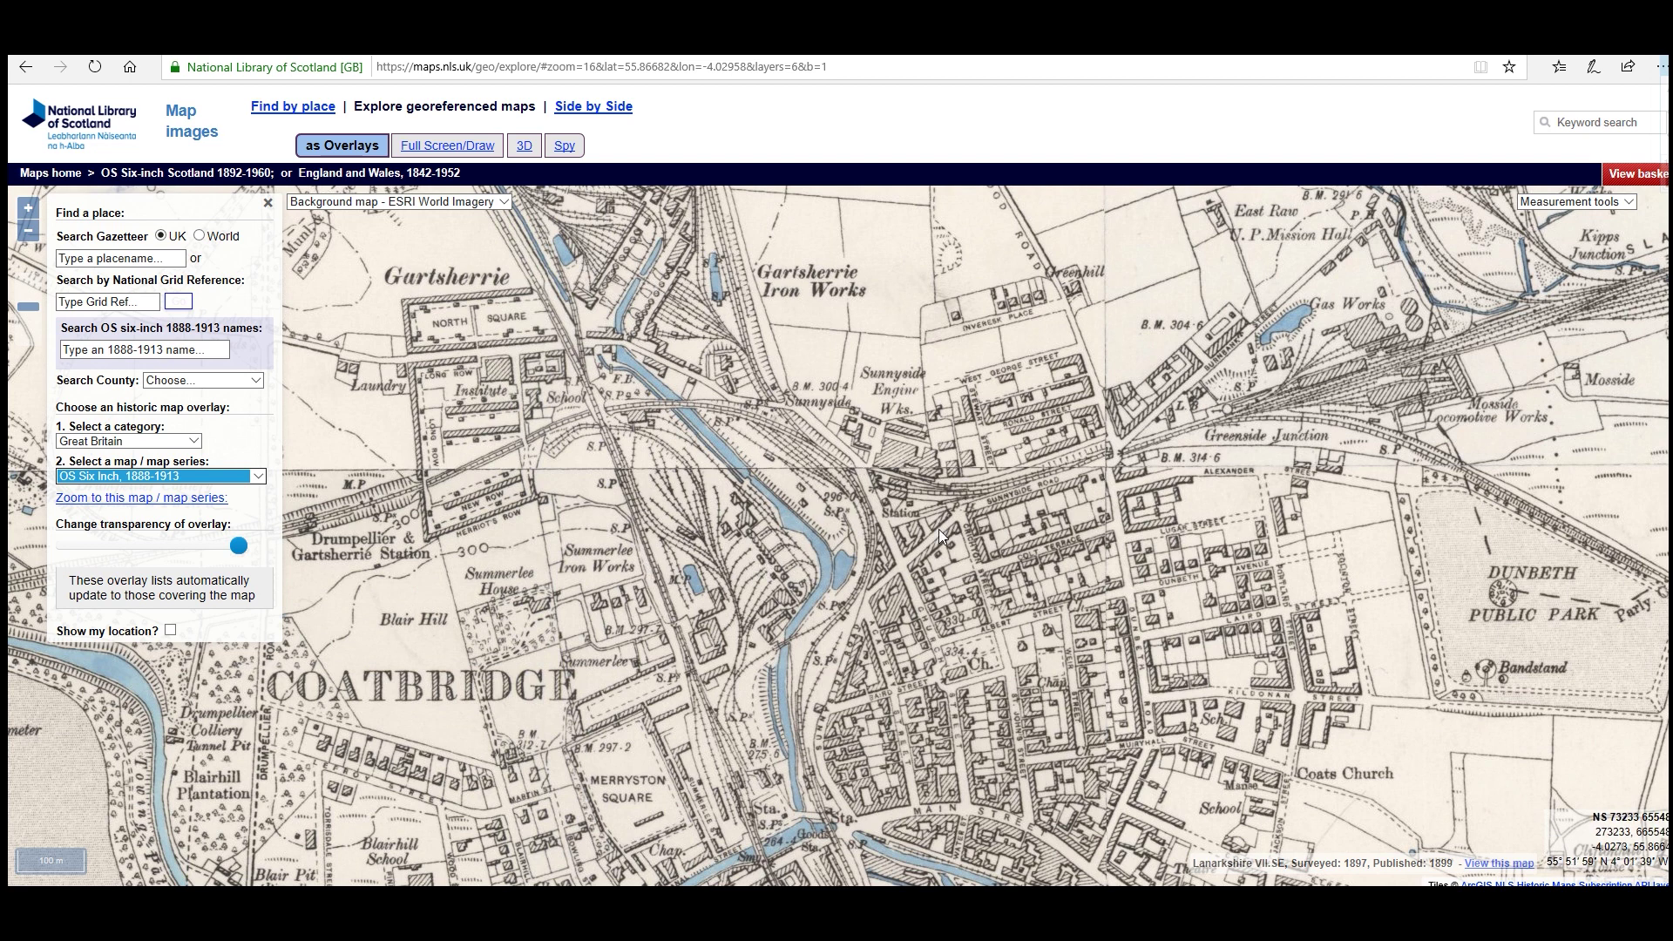
{"action": "scroll", "coordinate": [939, 530], "scroll_direction": "up", "scroll_amount": 3}
{"action": "scroll", "coordinate": [938, 530], "scroll_direction": "down", "scroll_amount": 3}
Go back from the historic map viewer to the station's Wikipedia article.
{"action": "left_click", "coordinate": [27, 72]}
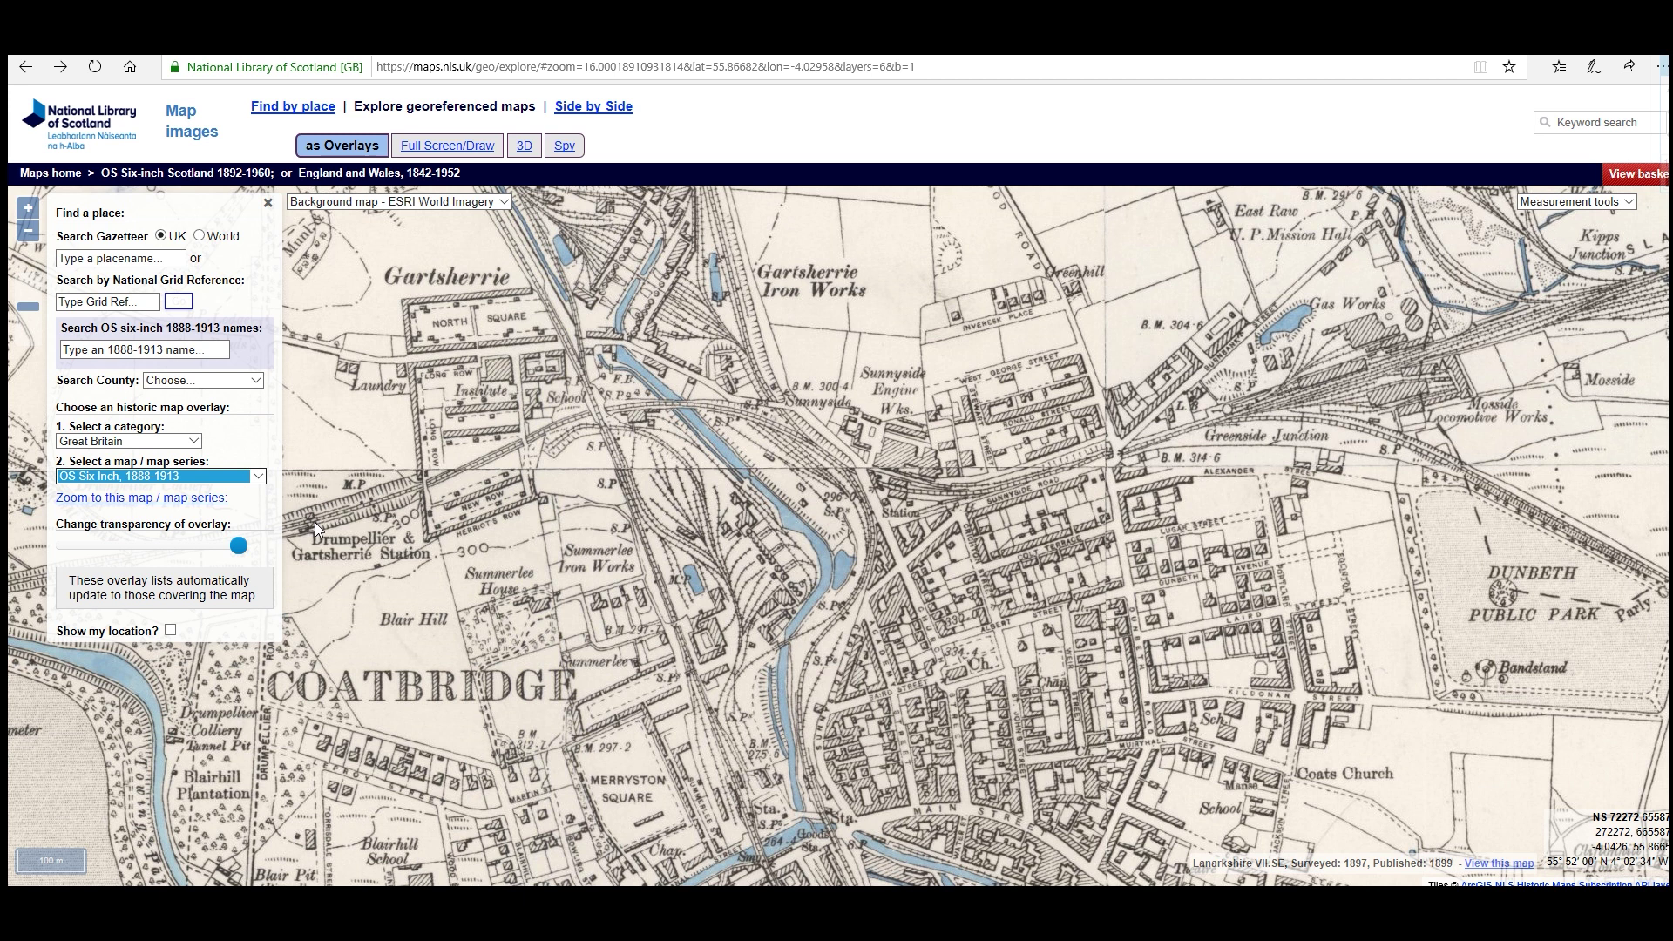
{"action": "left_click", "coordinate": [29, 70]}
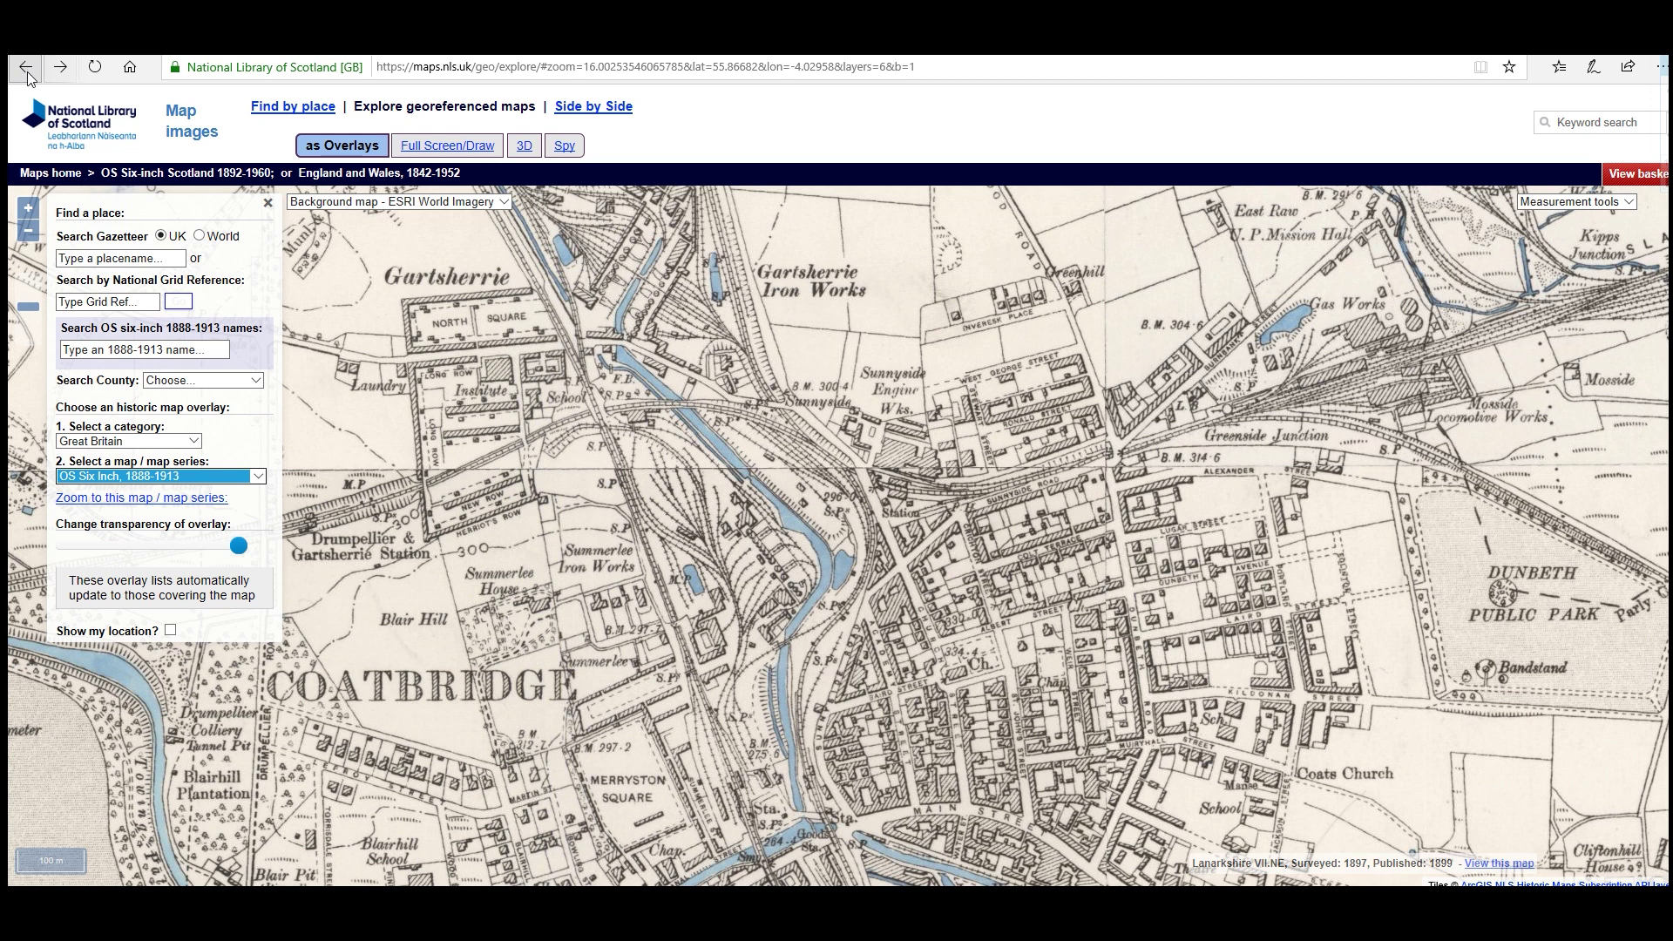
{"action": "left_click", "coordinate": [29, 76]}
{"action": "left_click", "coordinate": [29, 76]}
{"action": "left_click", "coordinate": [28, 77]}
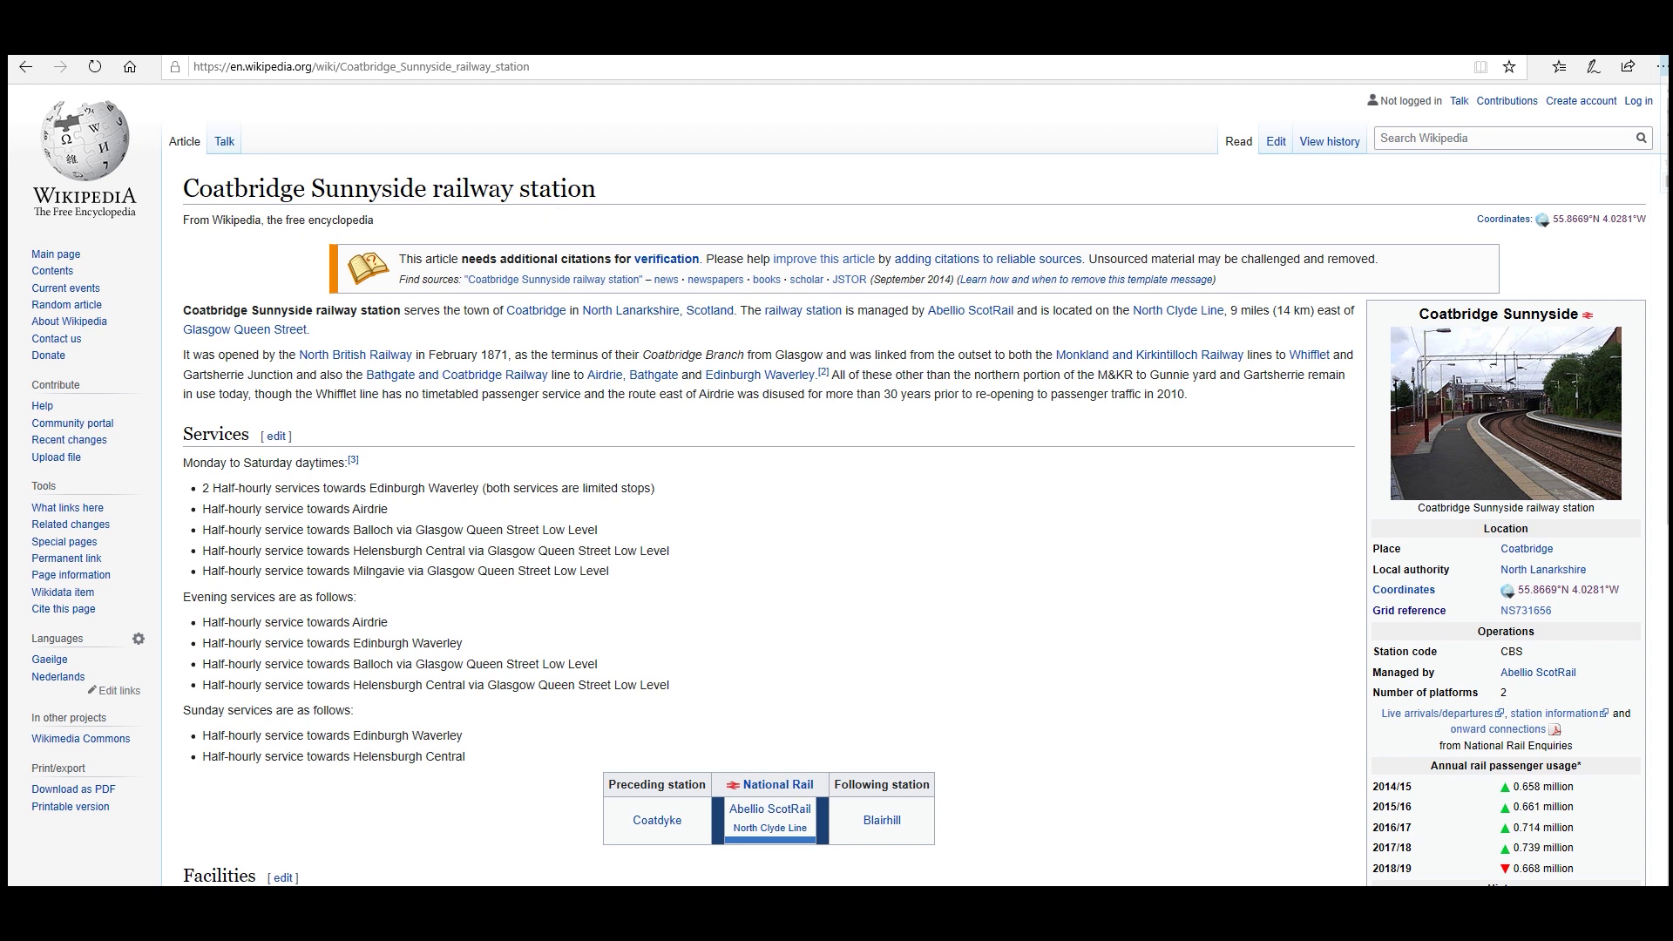
Open GPS Visualizer's Drawing Utility from the station's coordinates page and zoom in closely on the station building.
{"action": "left_click", "coordinate": [1557, 595]}
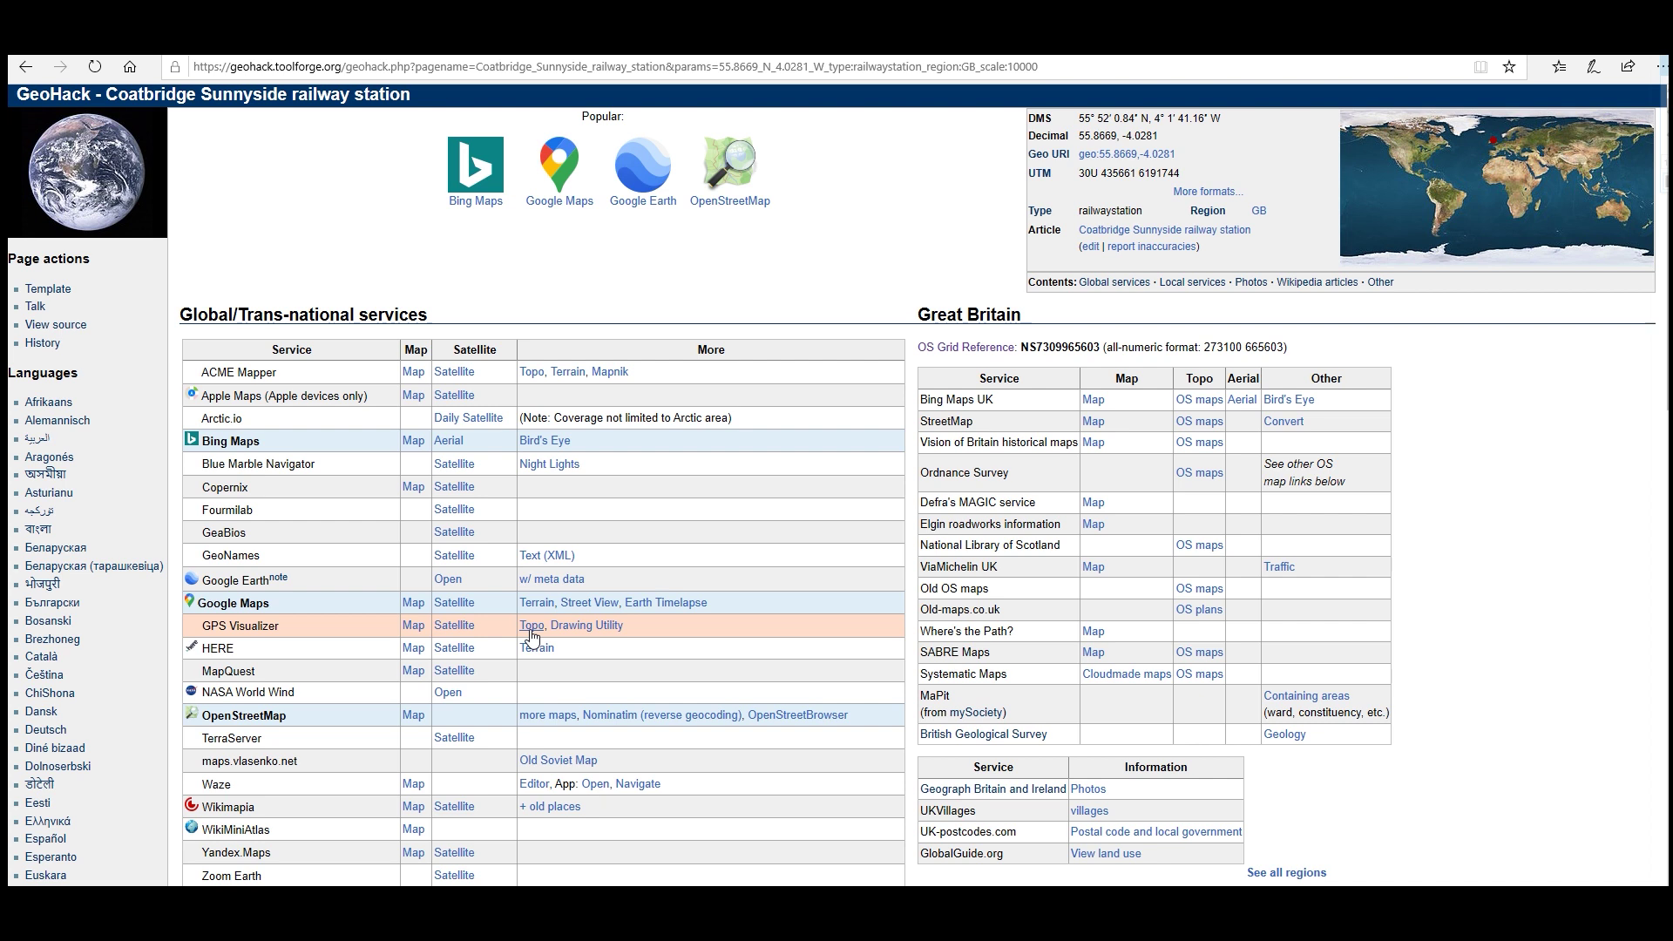
{"action": "left_click", "coordinate": [582, 627]}
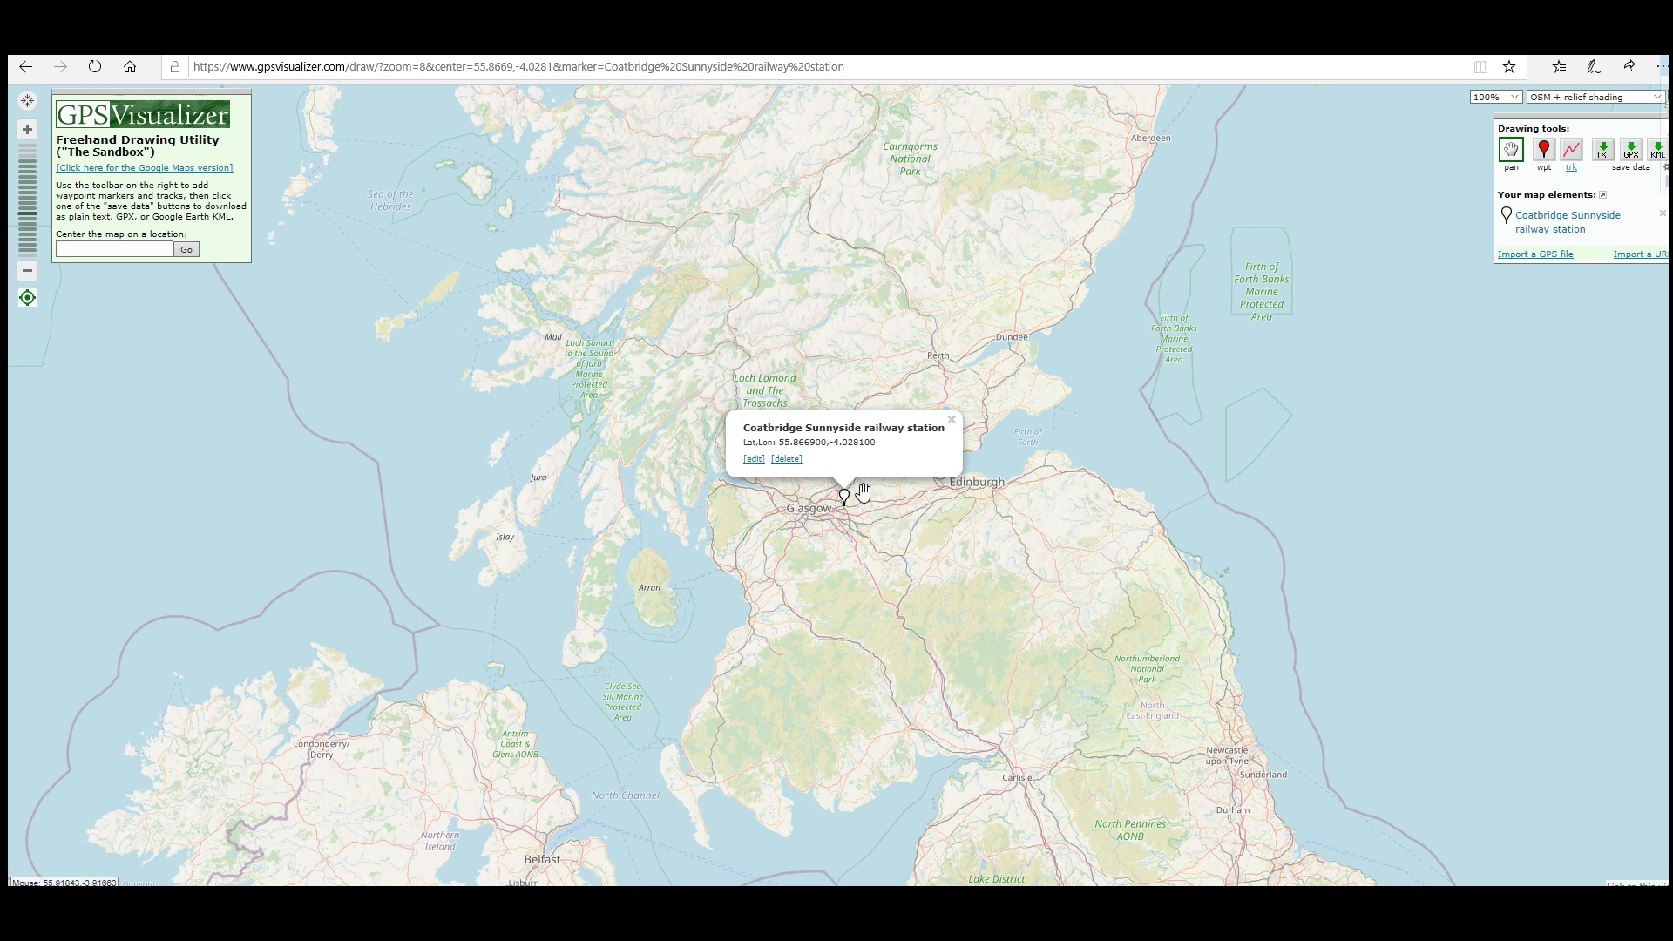
{"action": "left_click", "coordinate": [27, 132]}
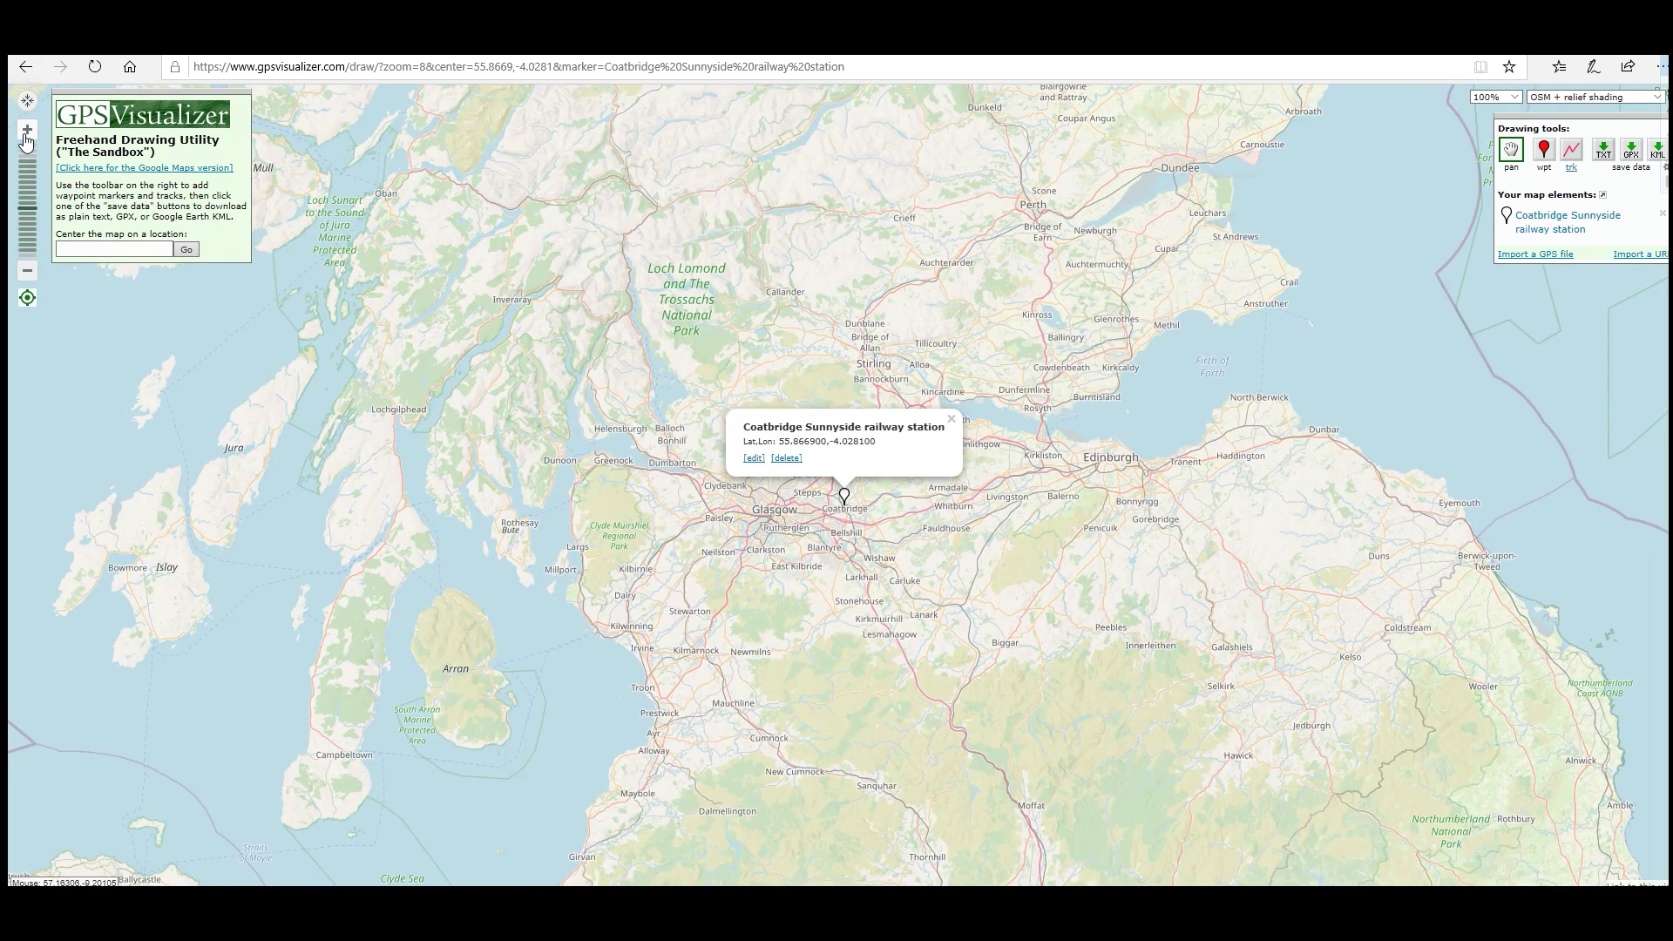
{"action": "left_click", "coordinate": [27, 132]}
{"action": "left_click", "coordinate": [27, 132]}
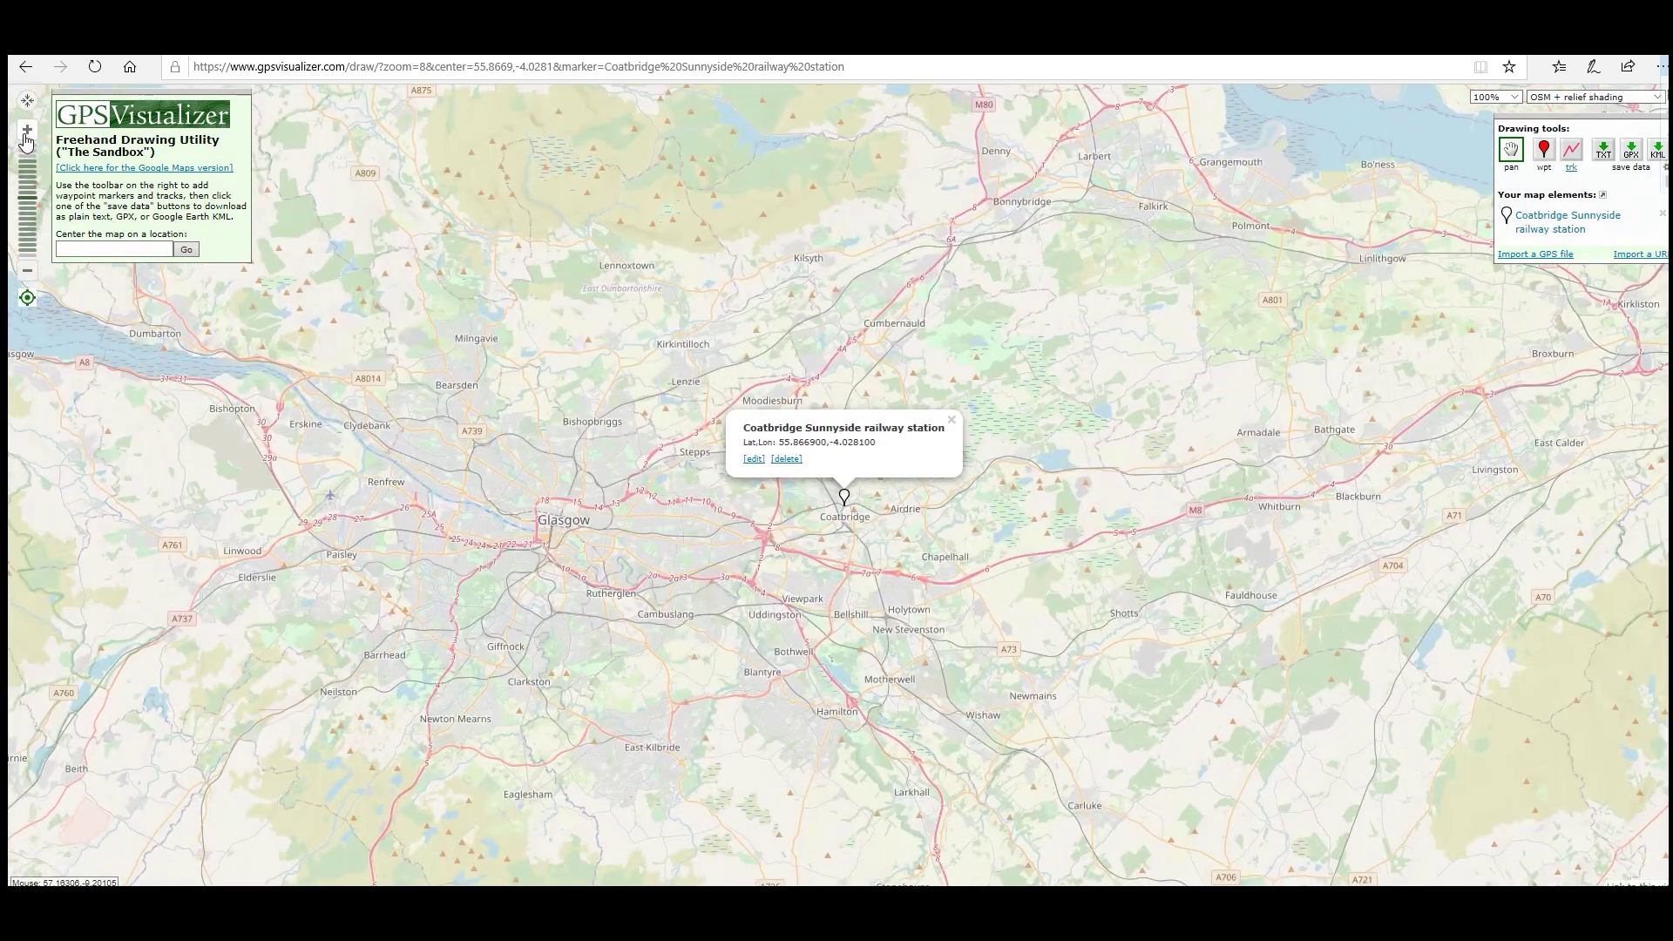
{"action": "left_click", "coordinate": [27, 132]}
{"action": "left_click", "coordinate": [26, 133]}
{"action": "left_click", "coordinate": [26, 132]}
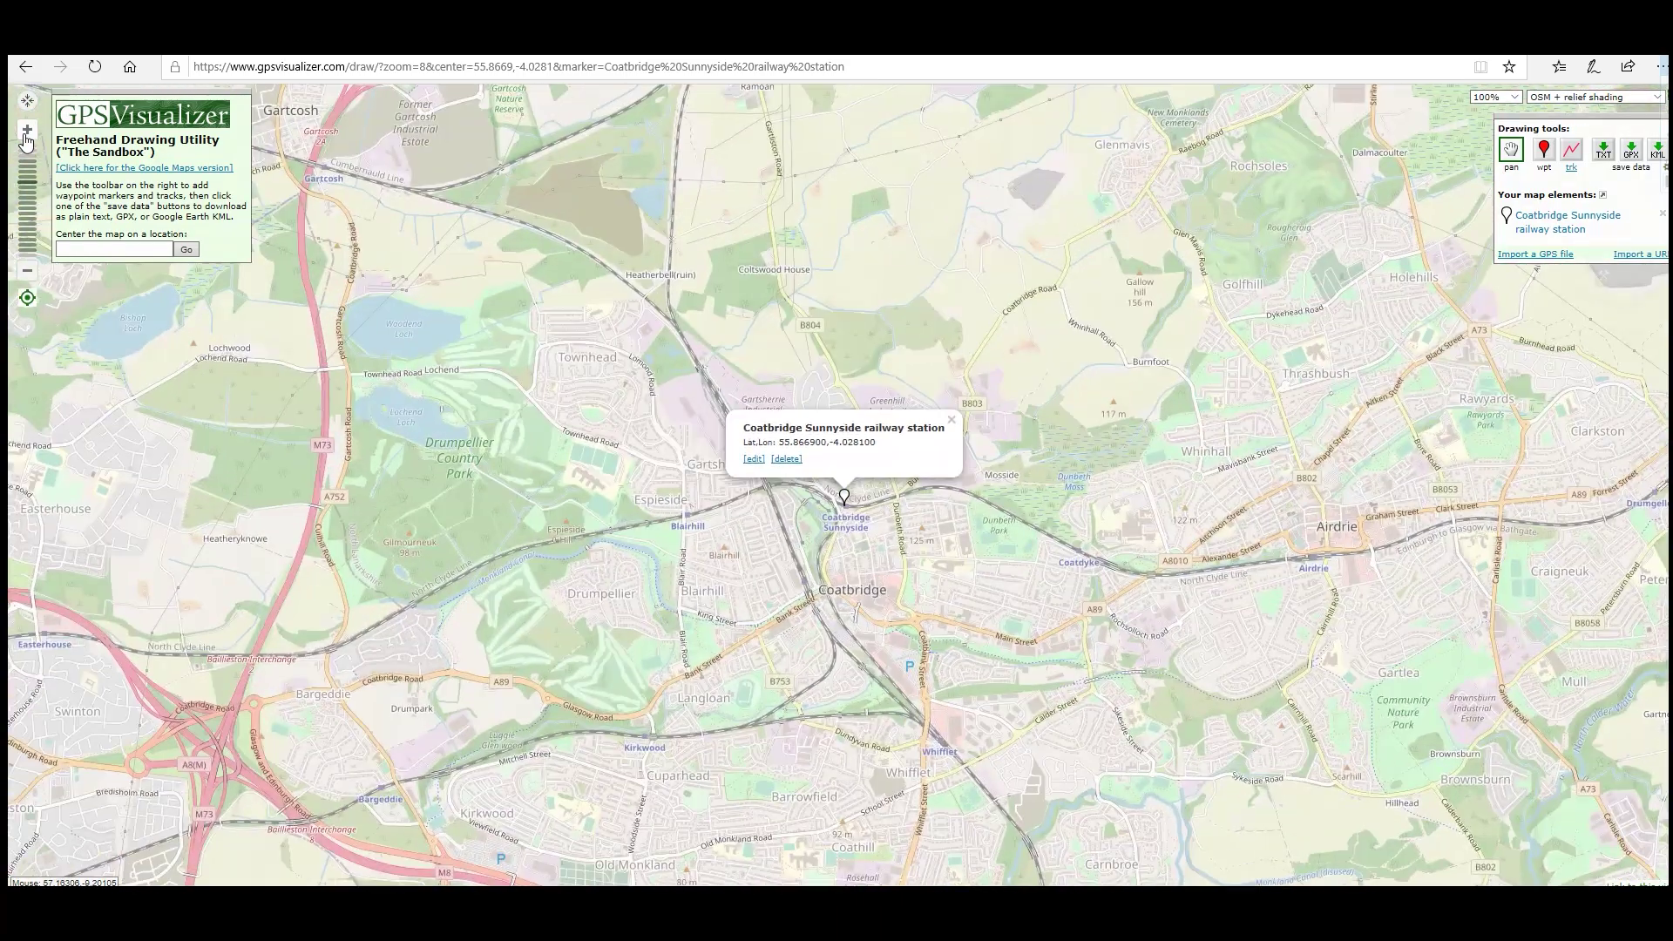
{"action": "left_click", "coordinate": [26, 133]}
{"action": "left_click", "coordinate": [27, 132]}
{"action": "left_click", "coordinate": [27, 131]}
{"action": "left_click", "coordinate": [27, 132]}
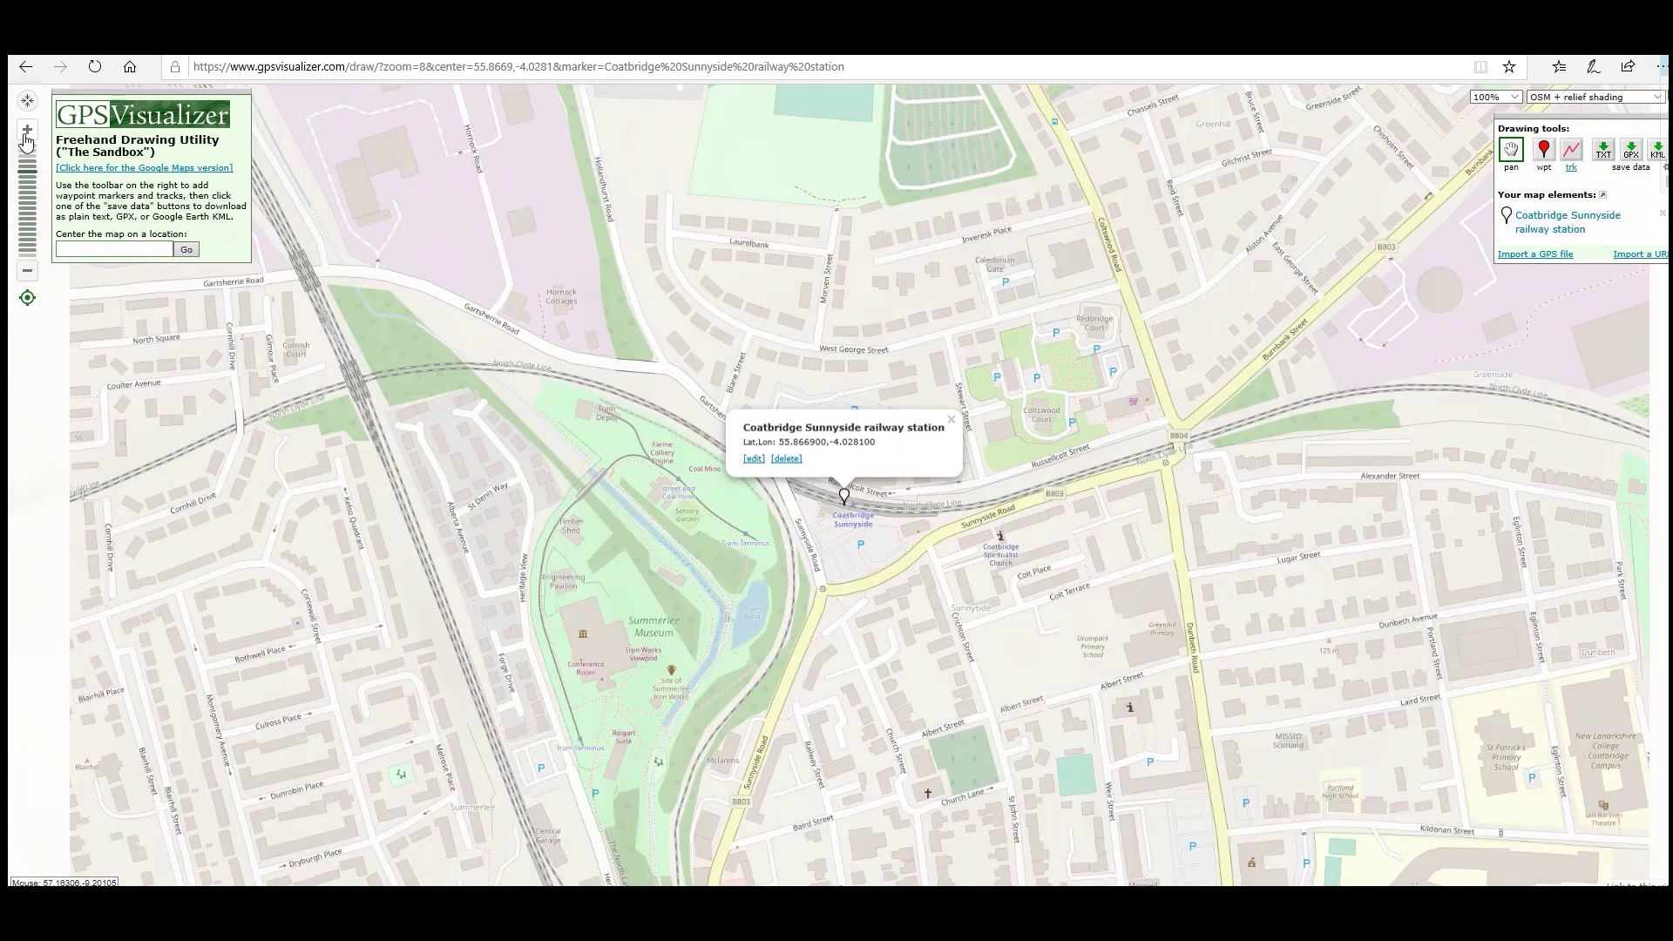
{"action": "left_click", "coordinate": [27, 131]}
{"action": "left_click", "coordinate": [27, 132]}
{"action": "left_click", "coordinate": [27, 131]}
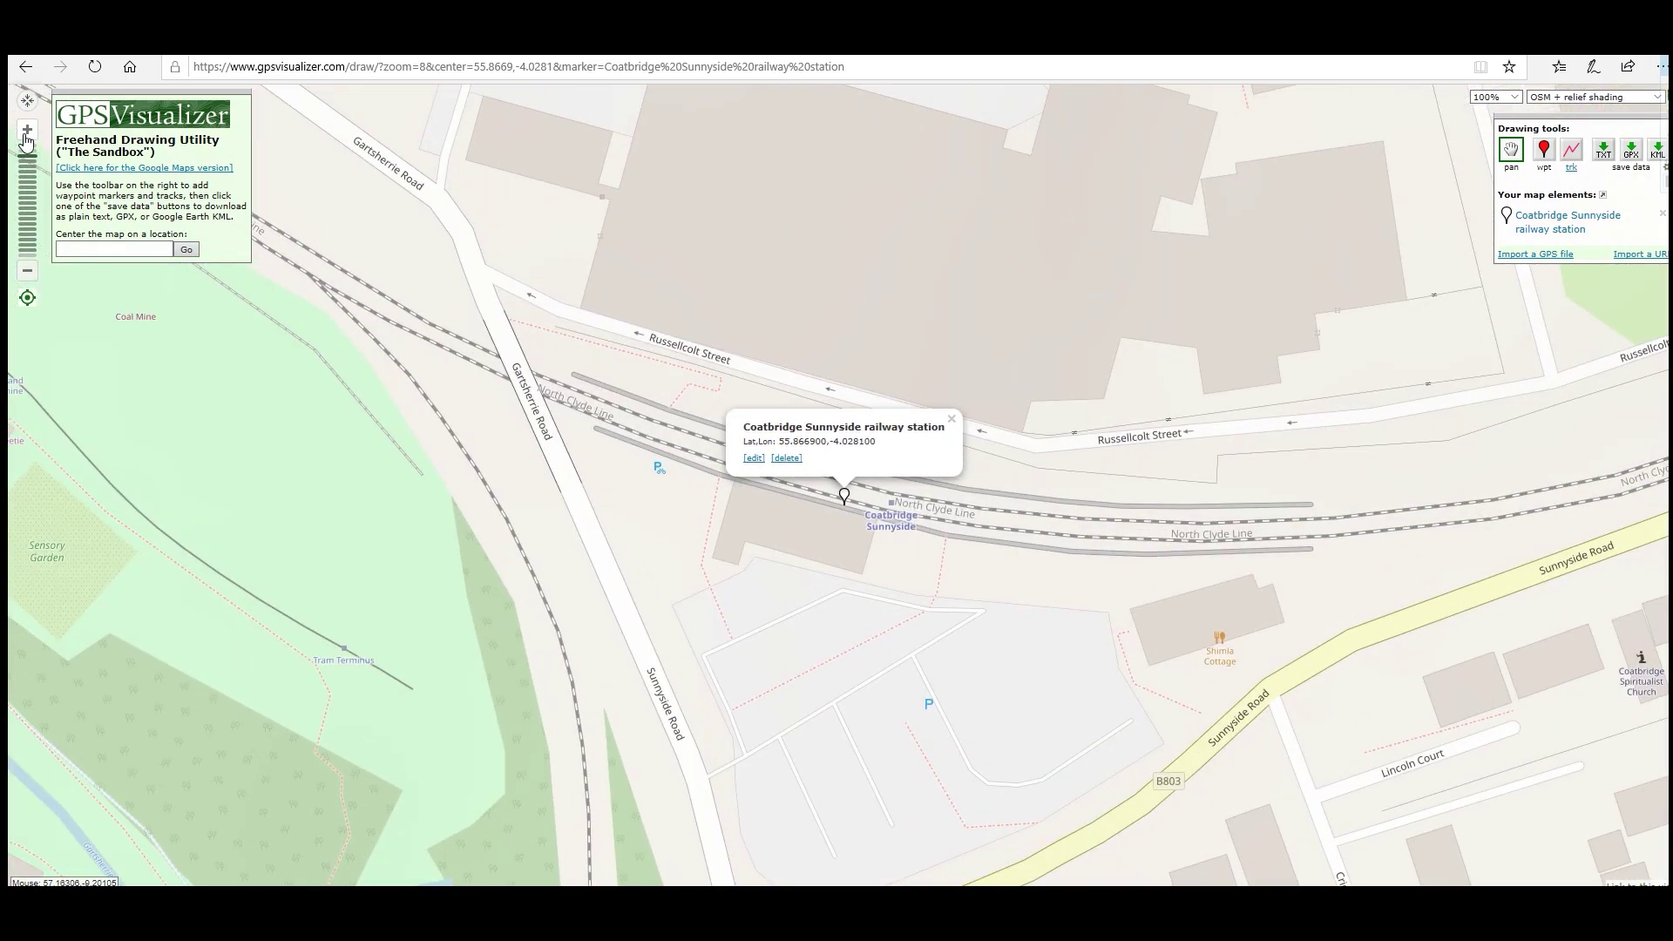
{"action": "left_click", "coordinate": [27, 132]}
{"action": "left_click", "coordinate": [27, 131]}
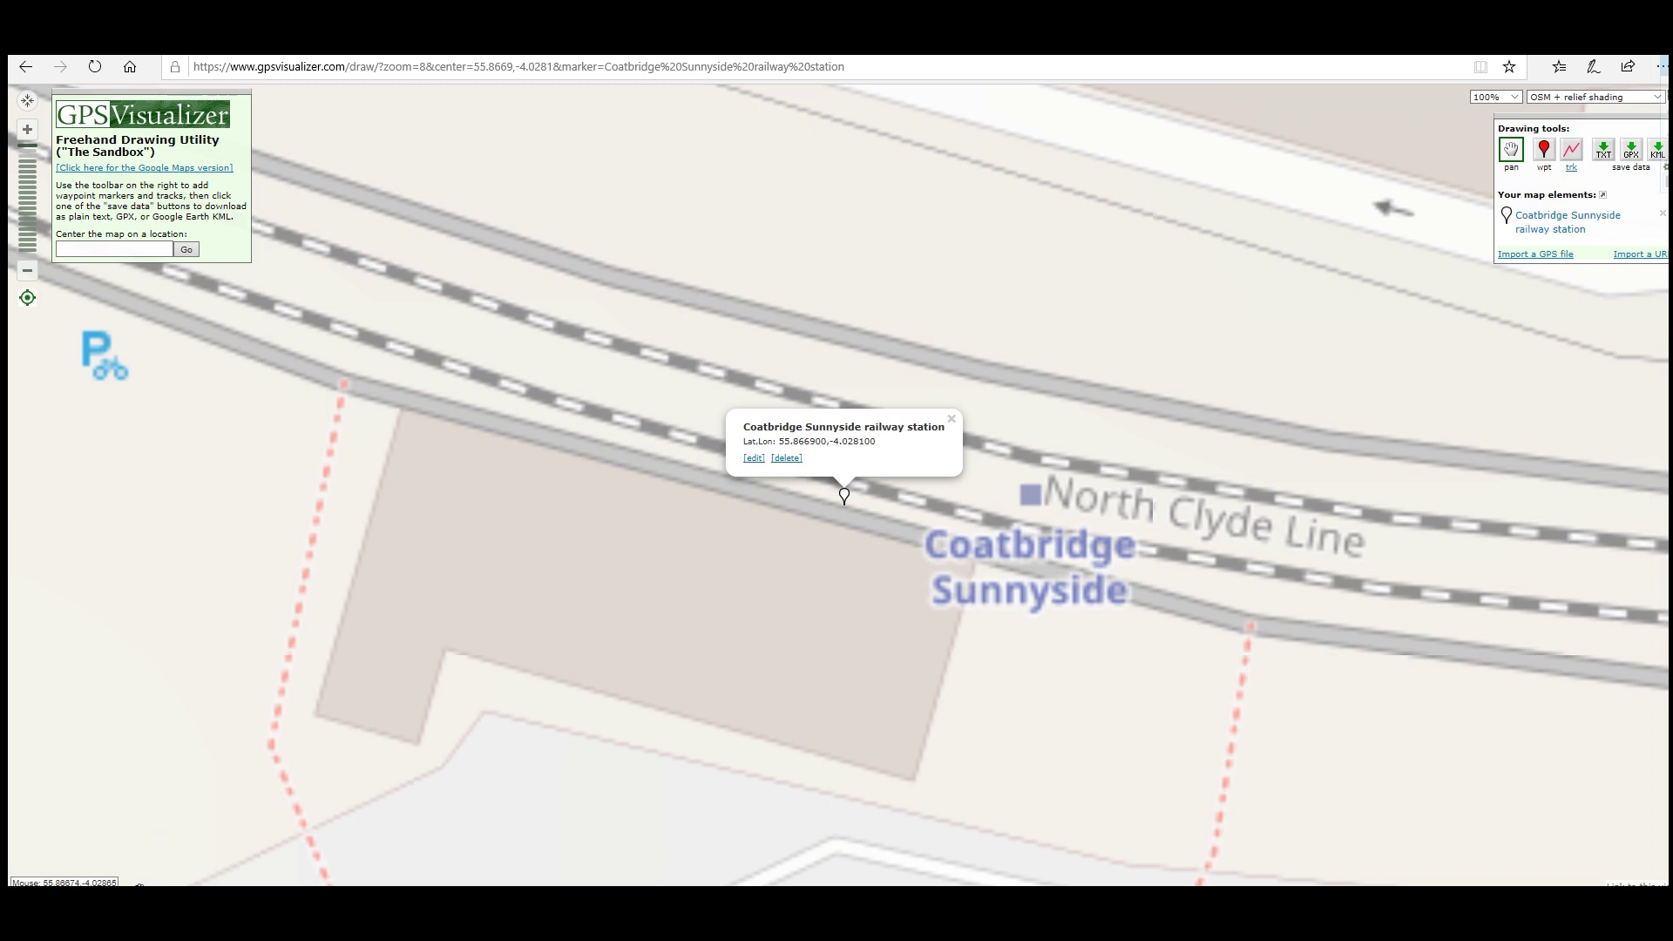
Measure the length of the station building's trackside edge from corner to corner.
{"action": "left_click", "coordinate": [18, 880]}
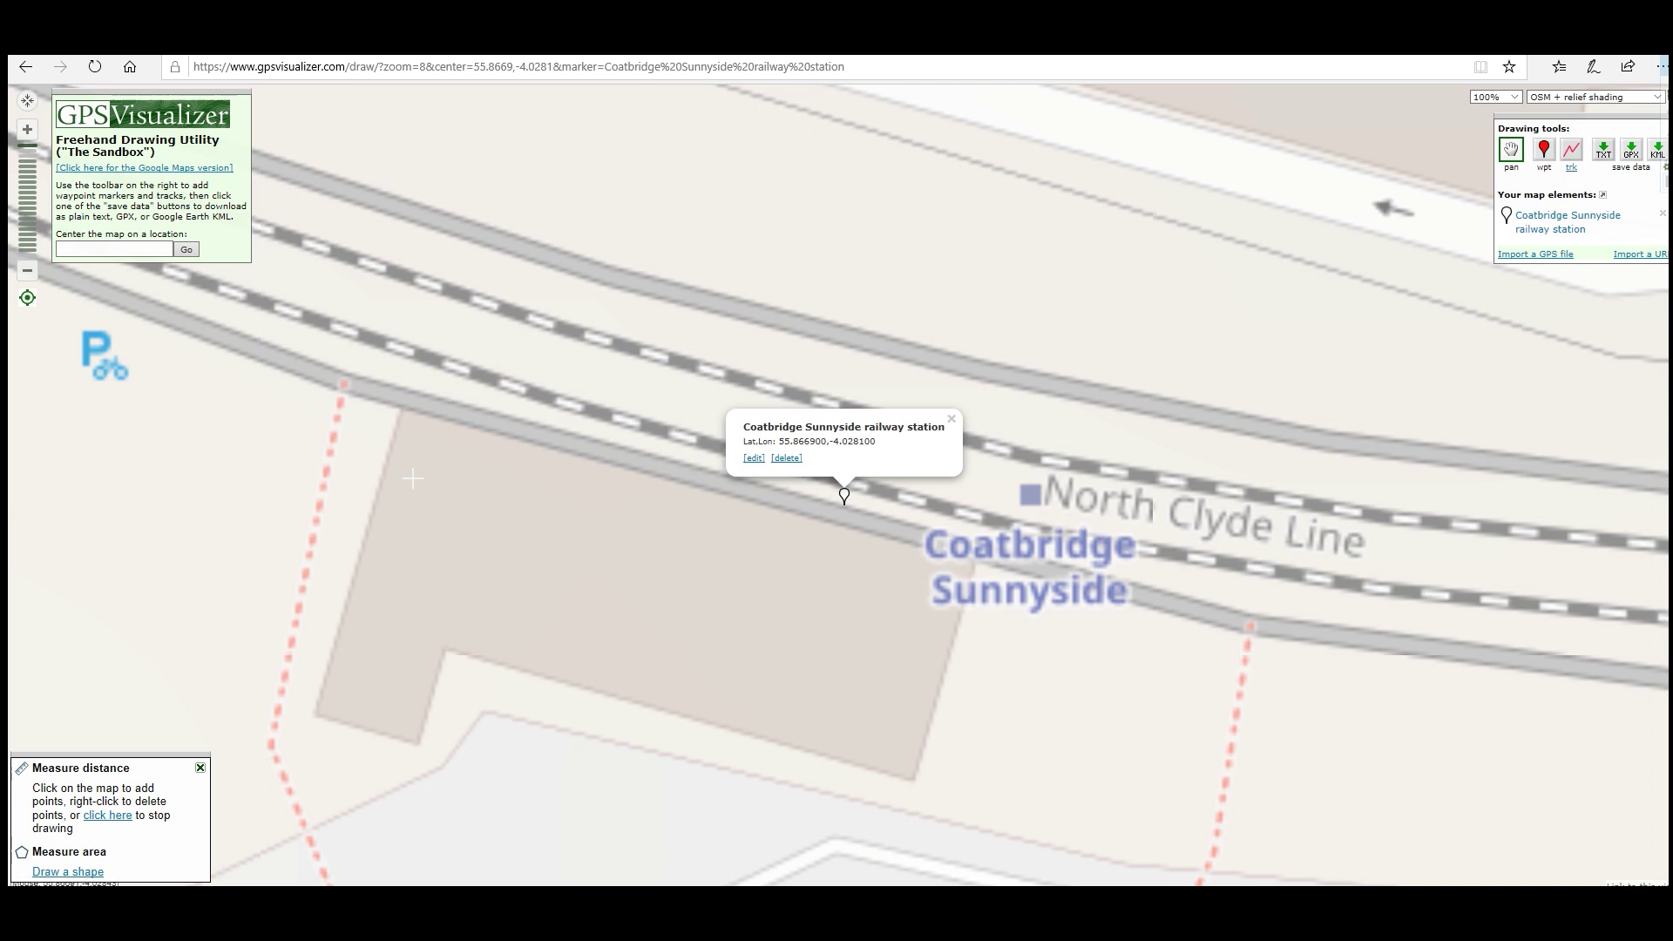
{"action": "left_click", "coordinate": [402, 408]}
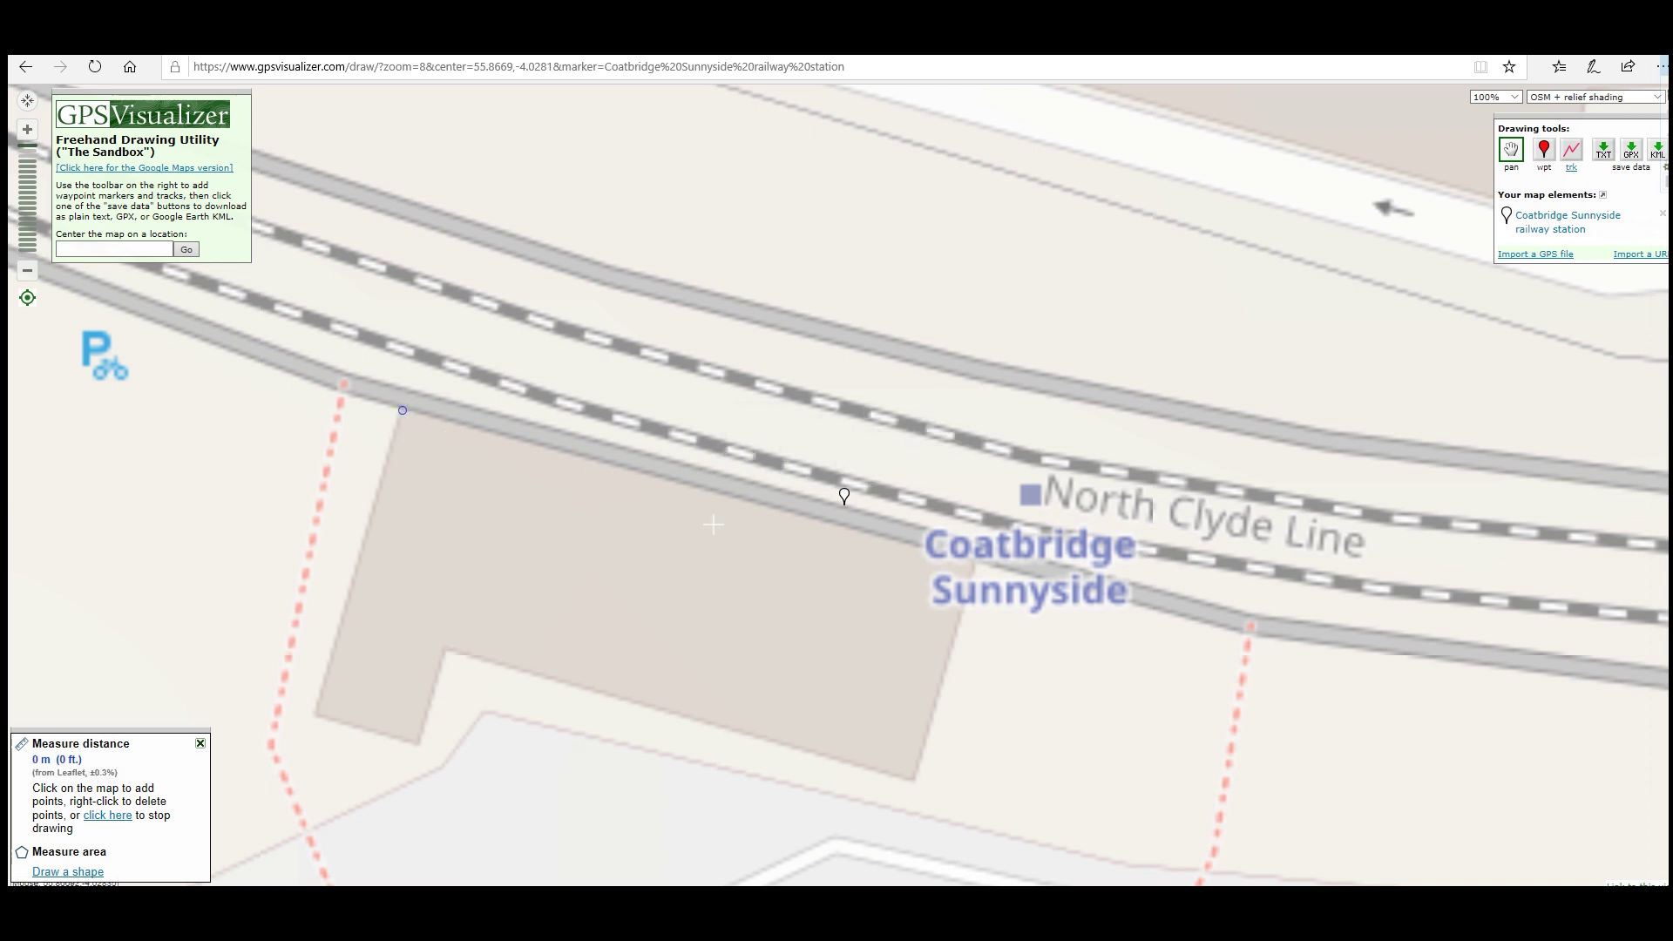
{"action": "left_click", "coordinate": [972, 562]}
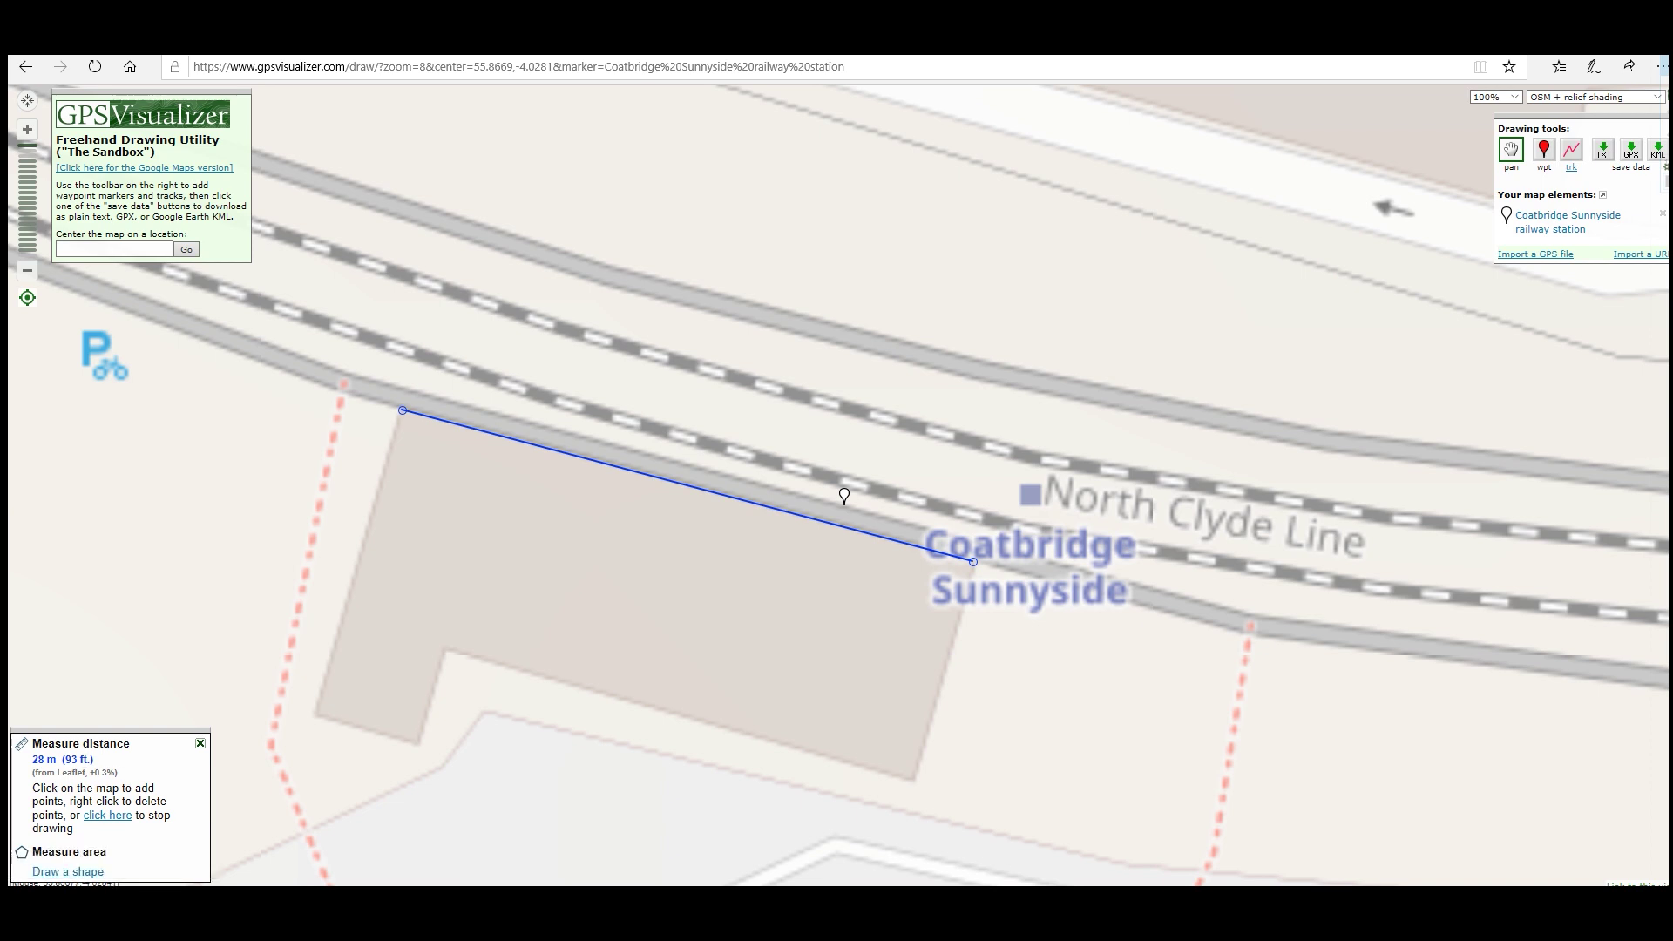
Measure the station building's area by tracing a shape around all six corners of its footprint.
{"action": "left_click", "coordinate": [87, 872]}
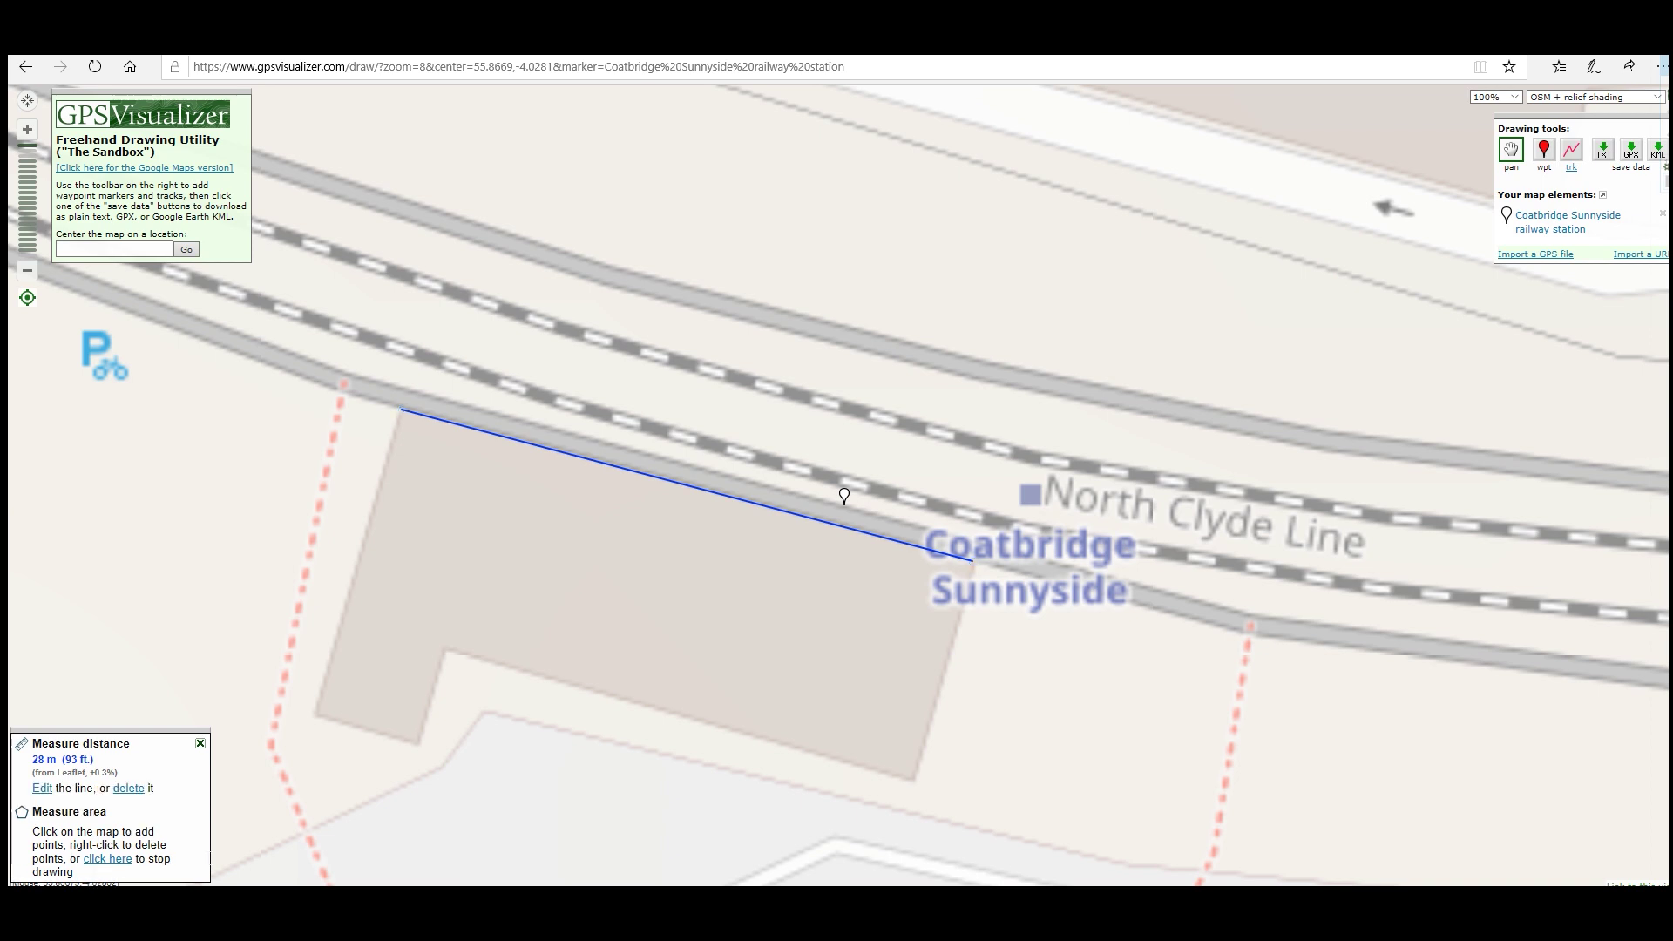
{"action": "left_click", "coordinate": [401, 410]}
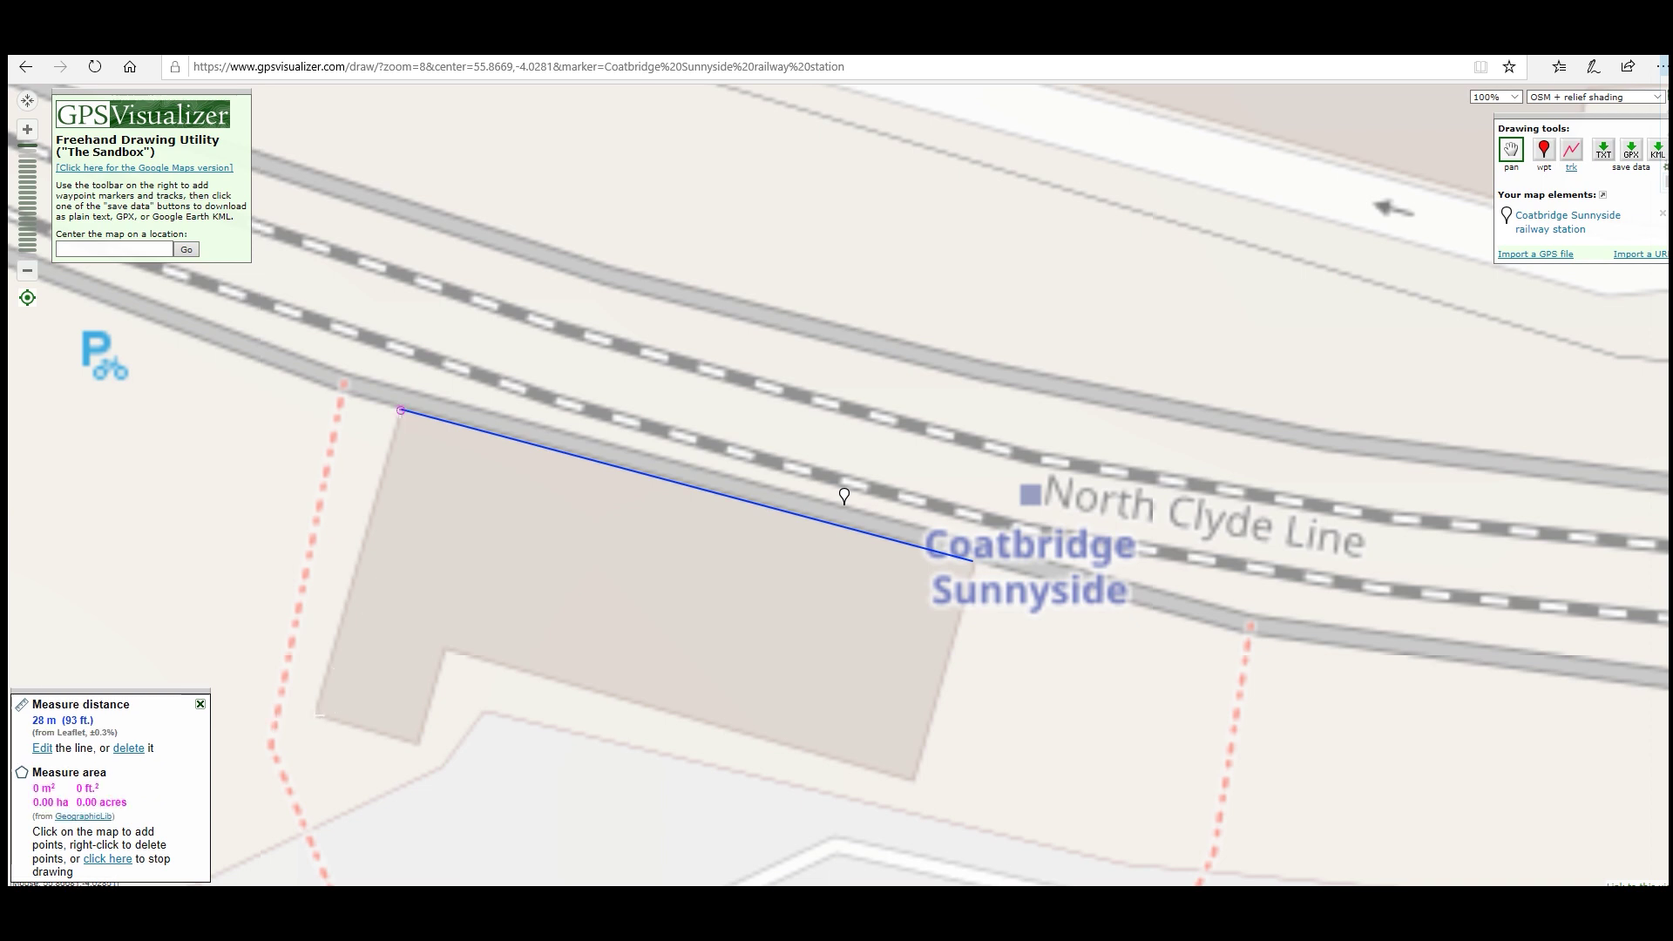
{"action": "left_click", "coordinate": [316, 717]}
{"action": "left_click", "coordinate": [420, 747]}
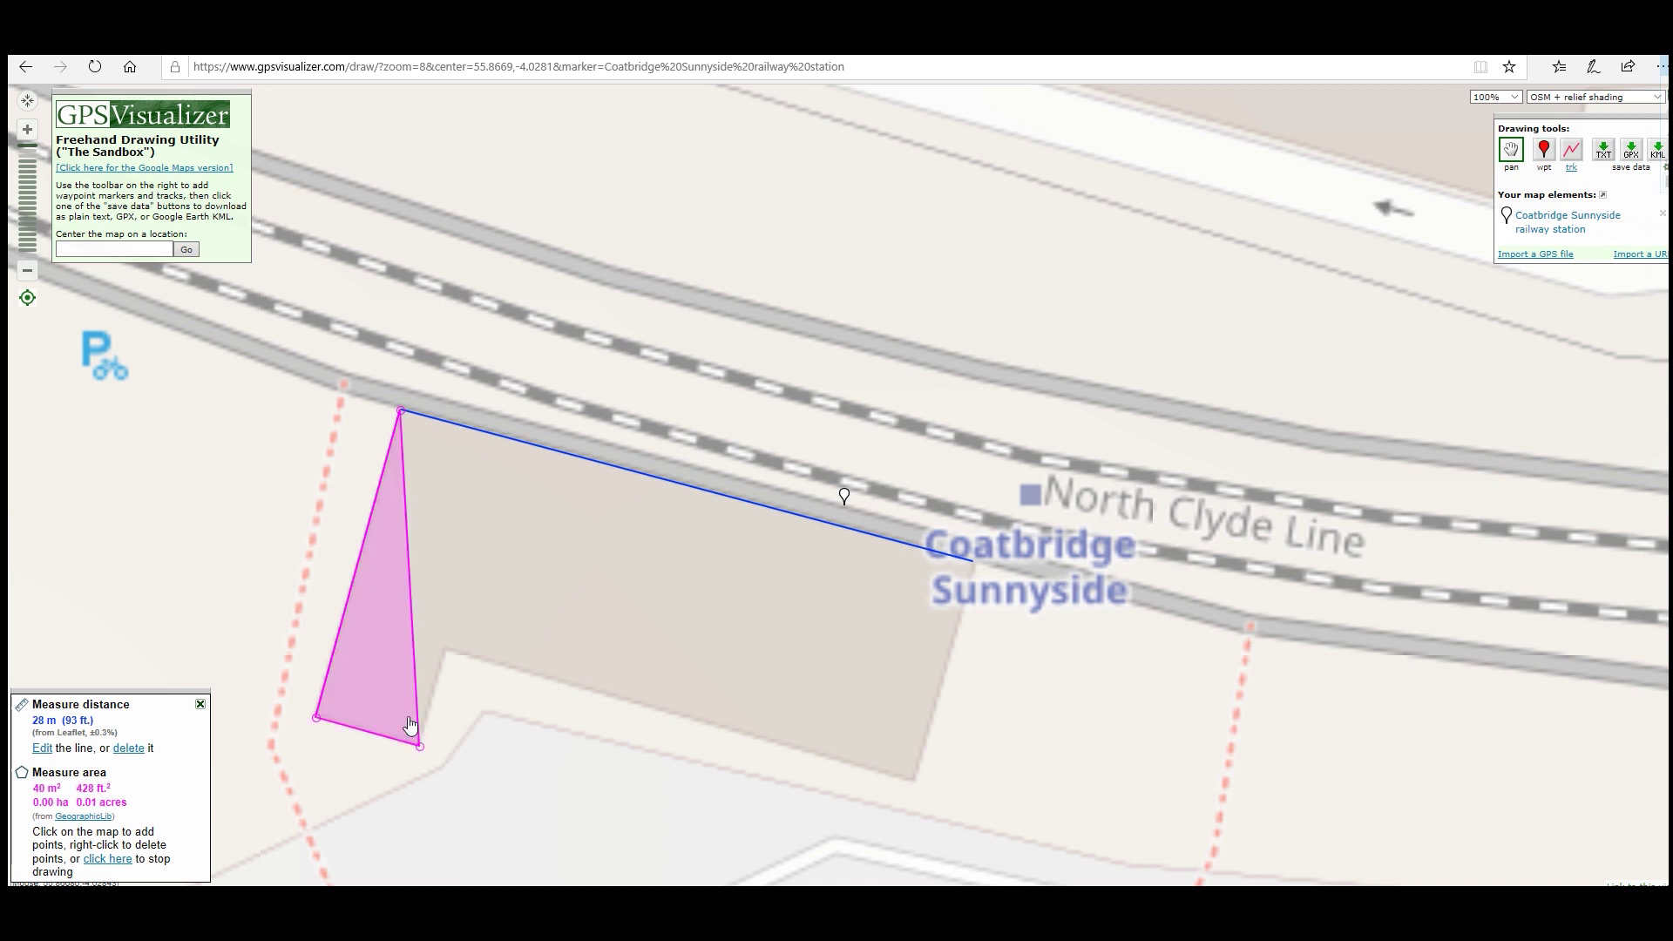
{"action": "left_click", "coordinate": [448, 652]}
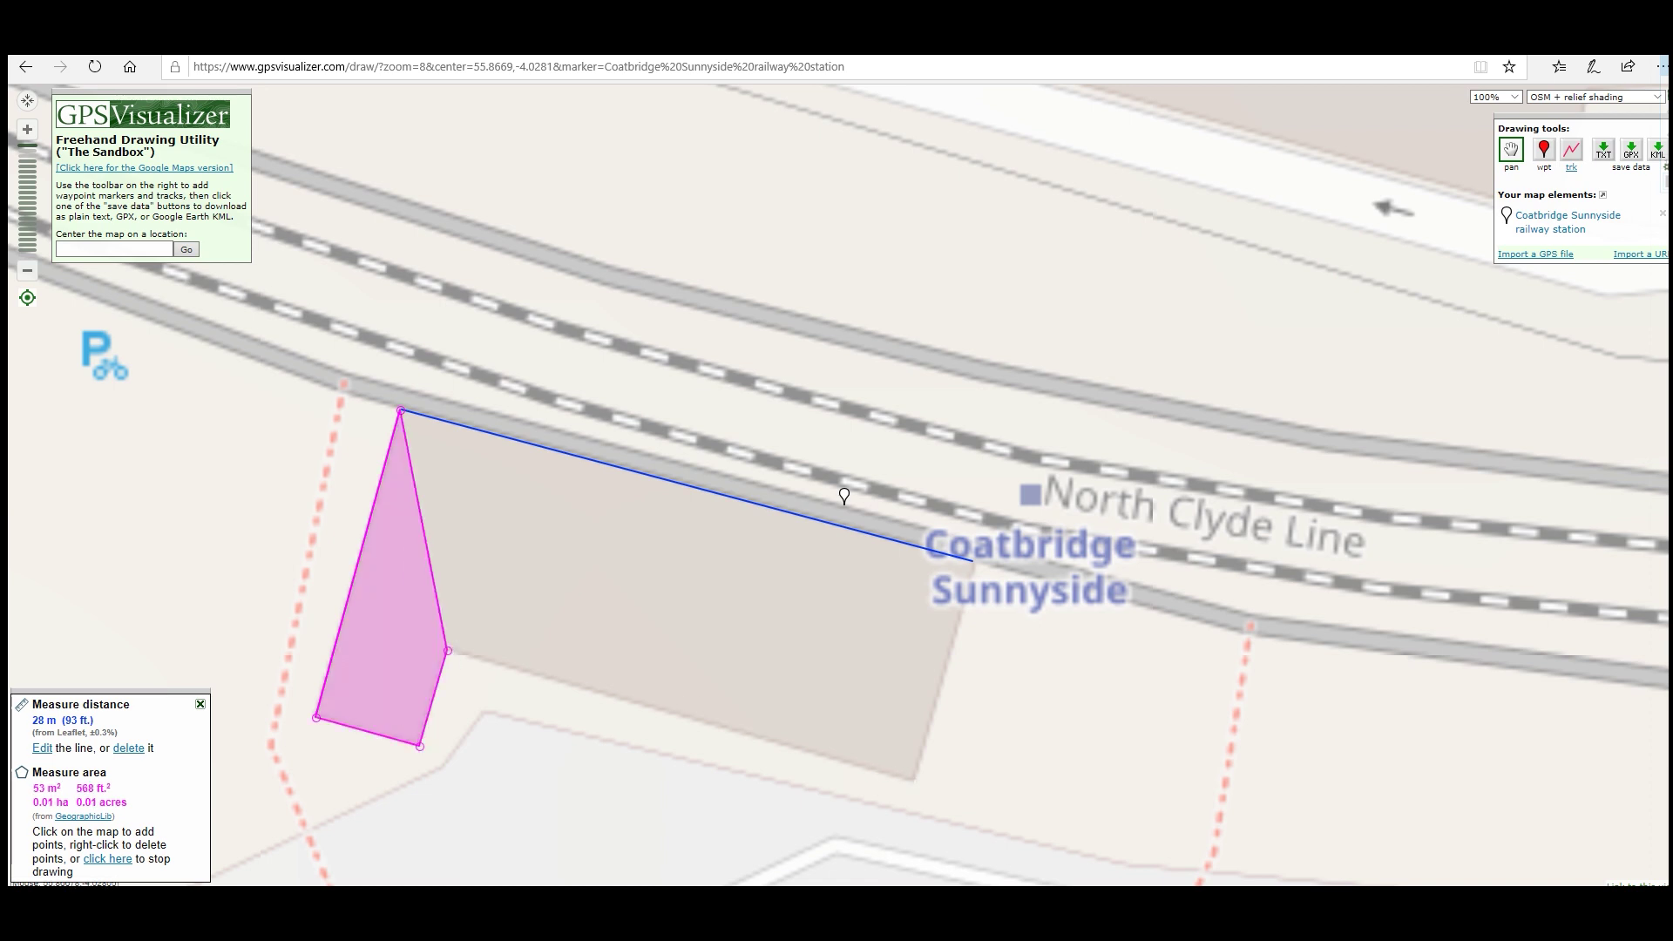
{"action": "left_click", "coordinate": [912, 780]}
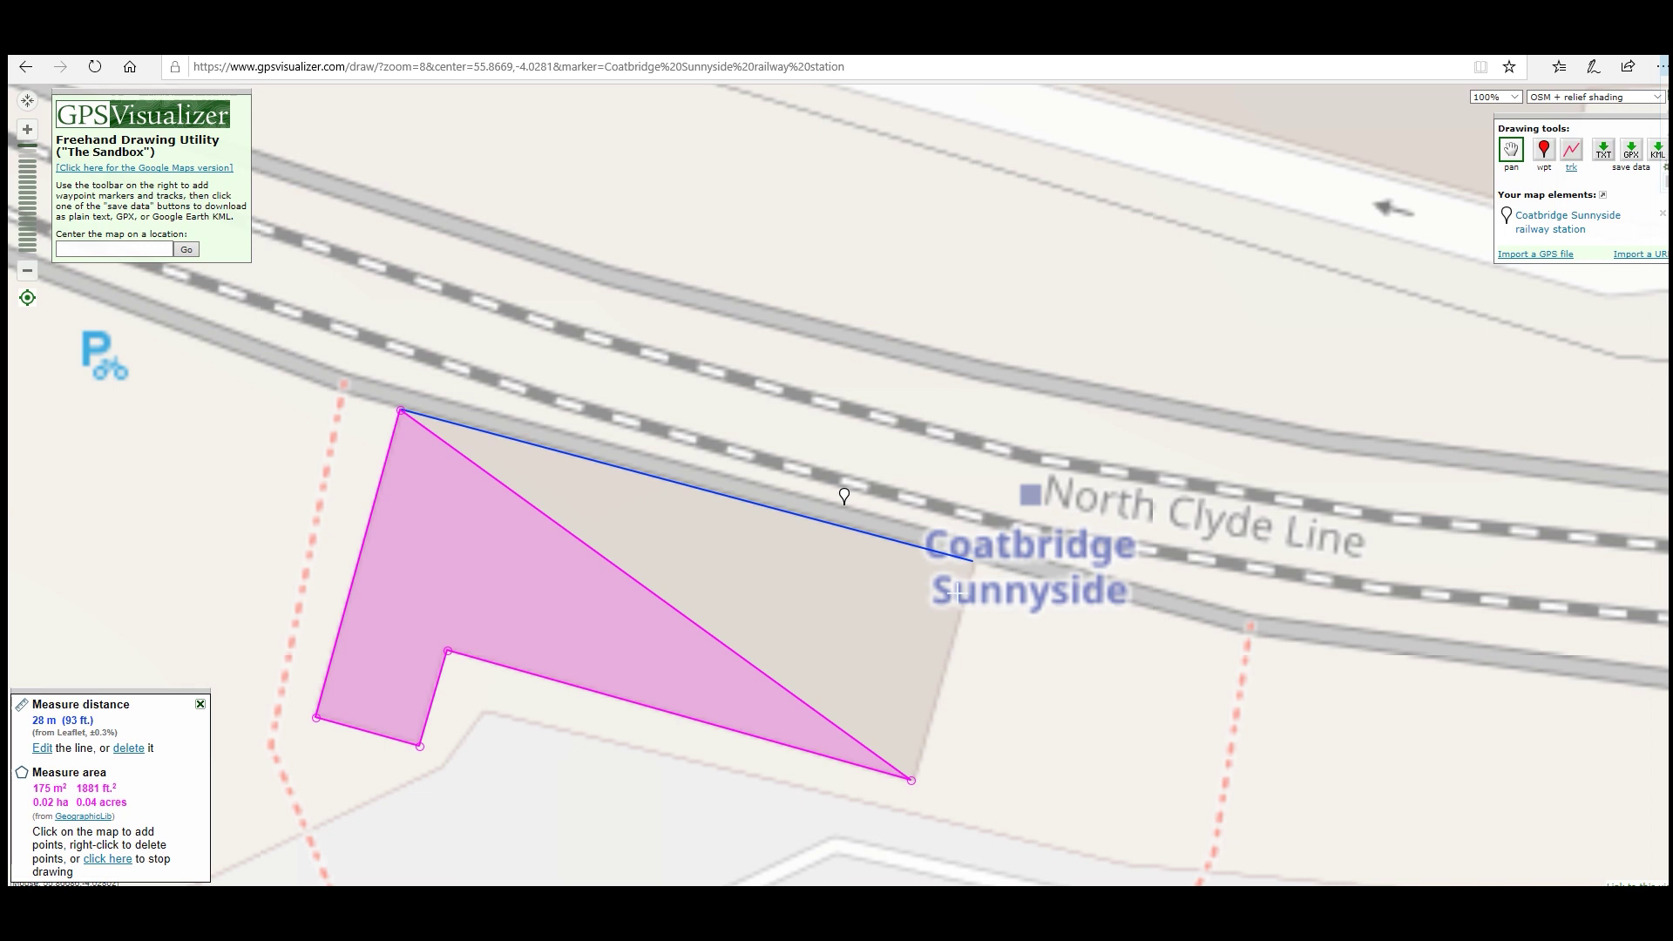
{"action": "left_click", "coordinate": [973, 564]}
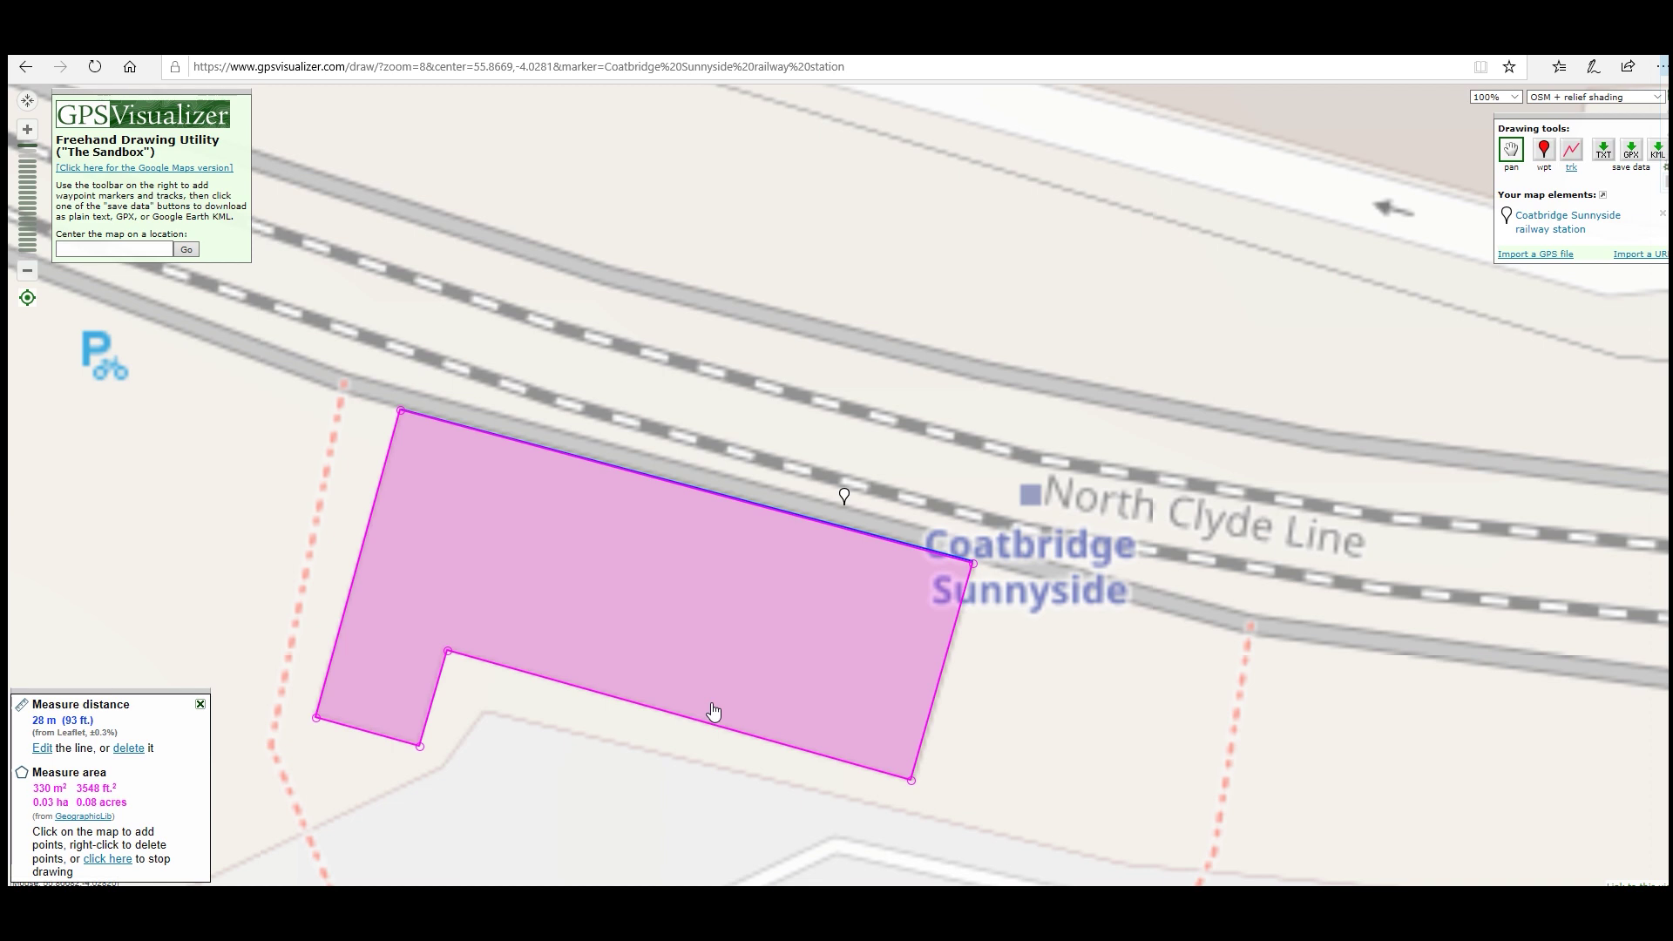
Examine the traced station building close up and within the surrounding streets and railway lines at wider map scales.
{"action": "left_click", "coordinate": [27, 271]}
{"action": "left_click", "coordinate": [27, 271]}
{"action": "left_click", "coordinate": [27, 271]}
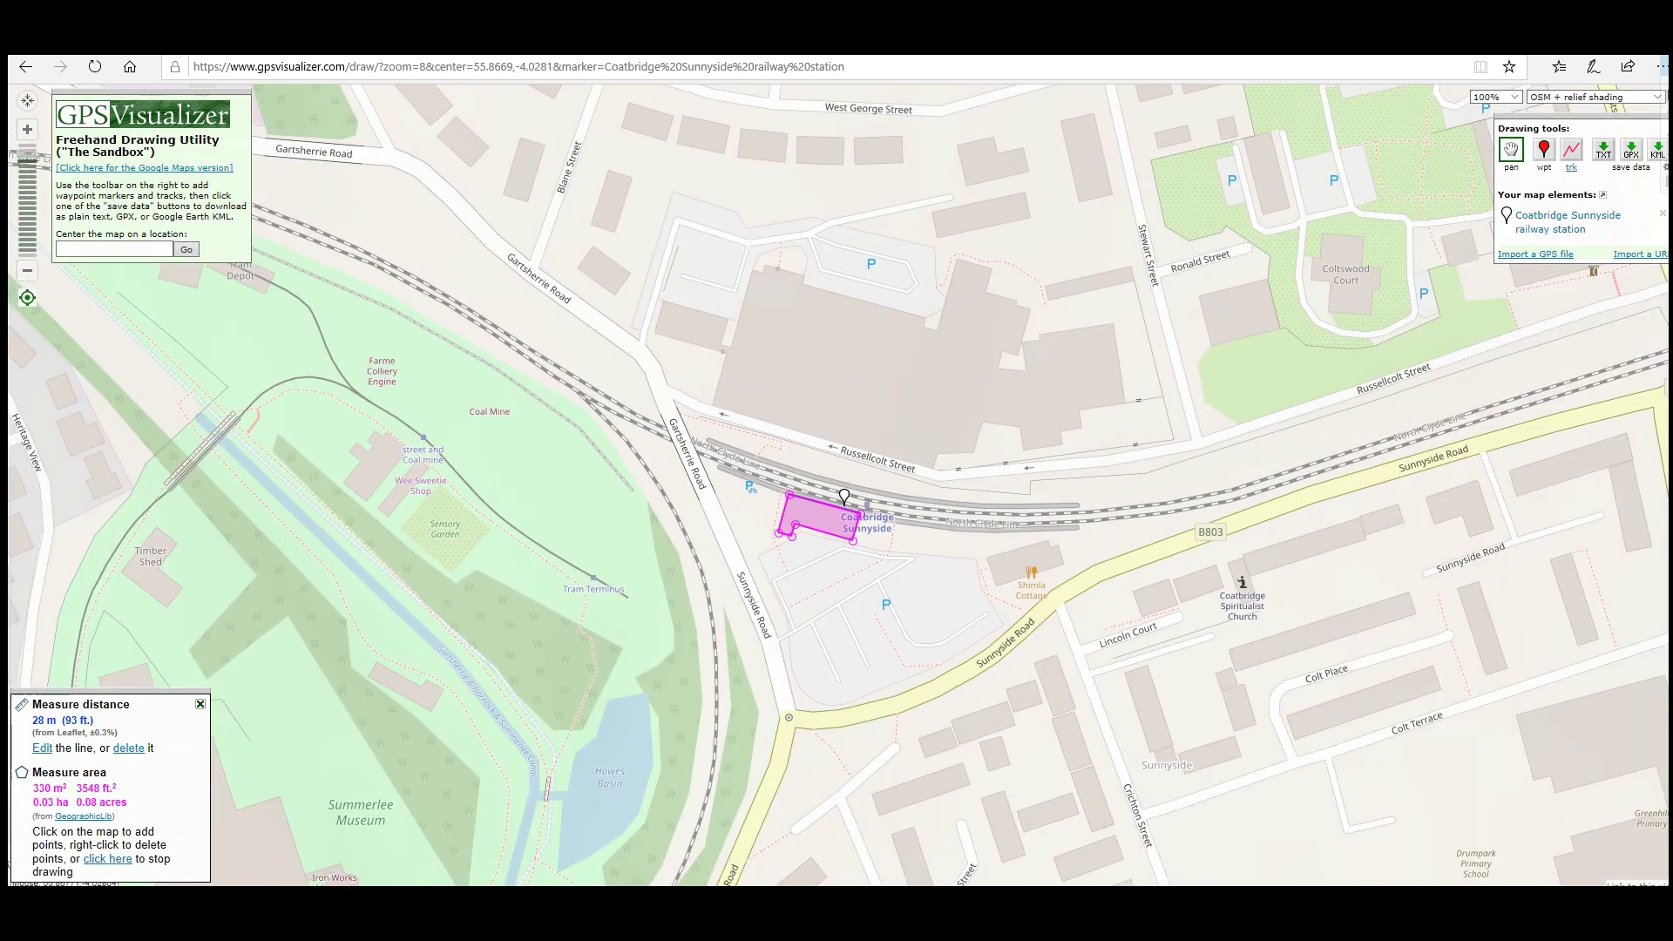
{"action": "mouse_move", "coordinate": [1011, 902]}
{"action": "left_click", "coordinate": [27, 130]}
{"action": "left_click", "coordinate": [27, 130]}
{"action": "left_click", "coordinate": [27, 129]}
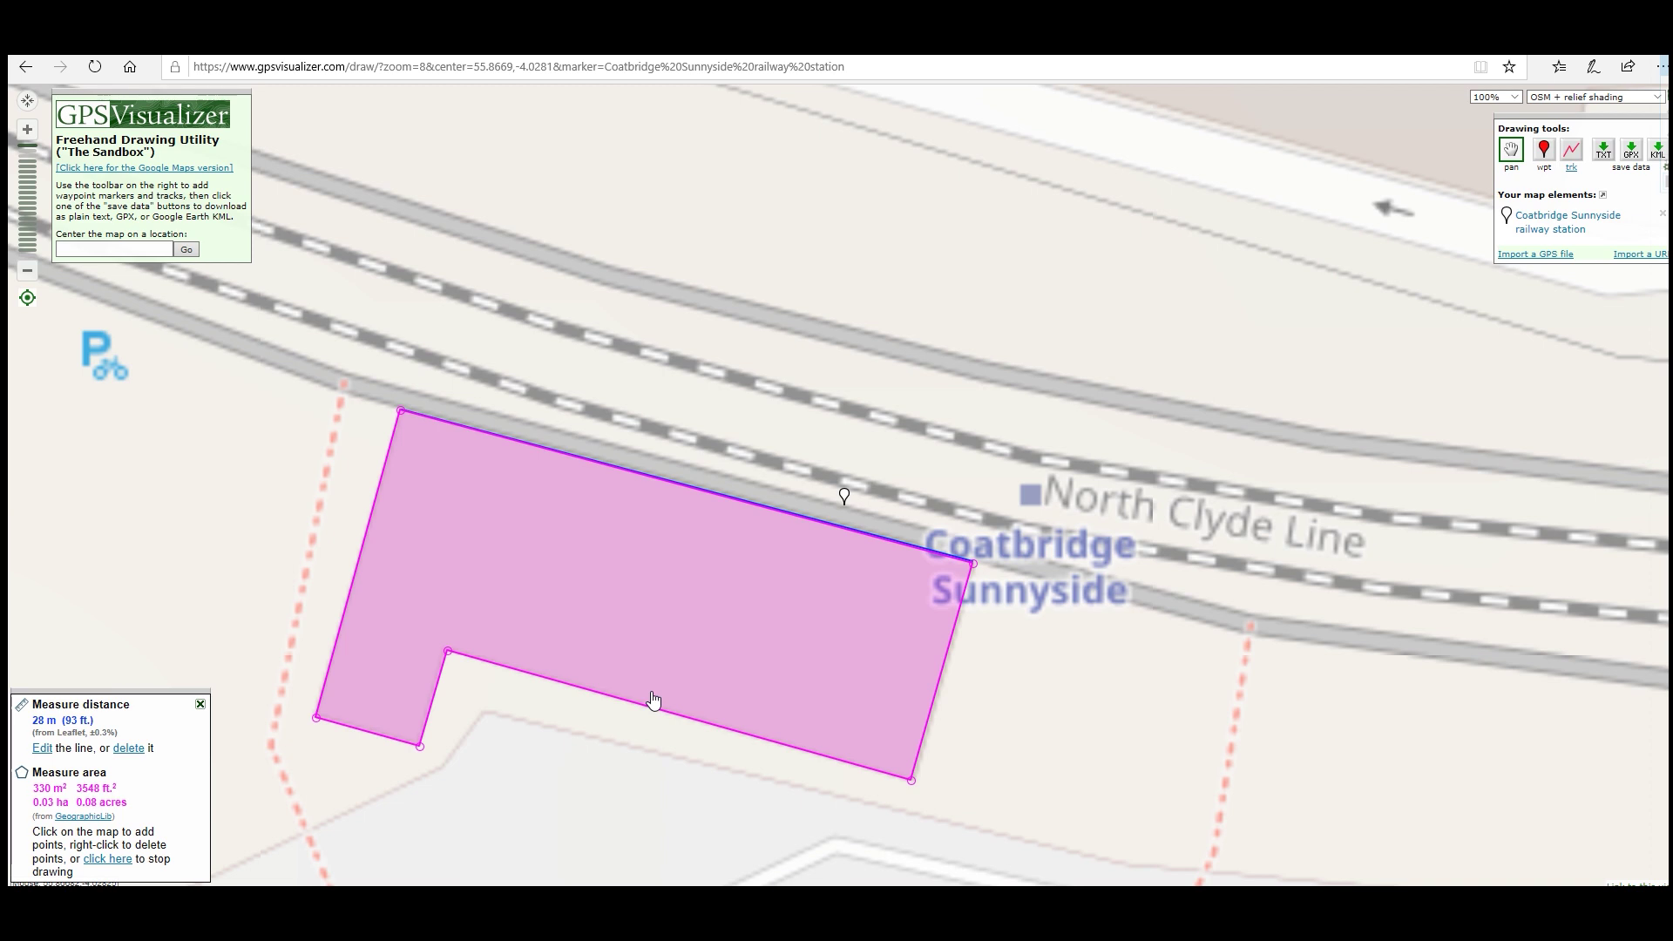
{"action": "left_click", "coordinate": [27, 275]}
{"action": "left_click", "coordinate": [27, 275]}
{"action": "left_click", "coordinate": [27, 275]}
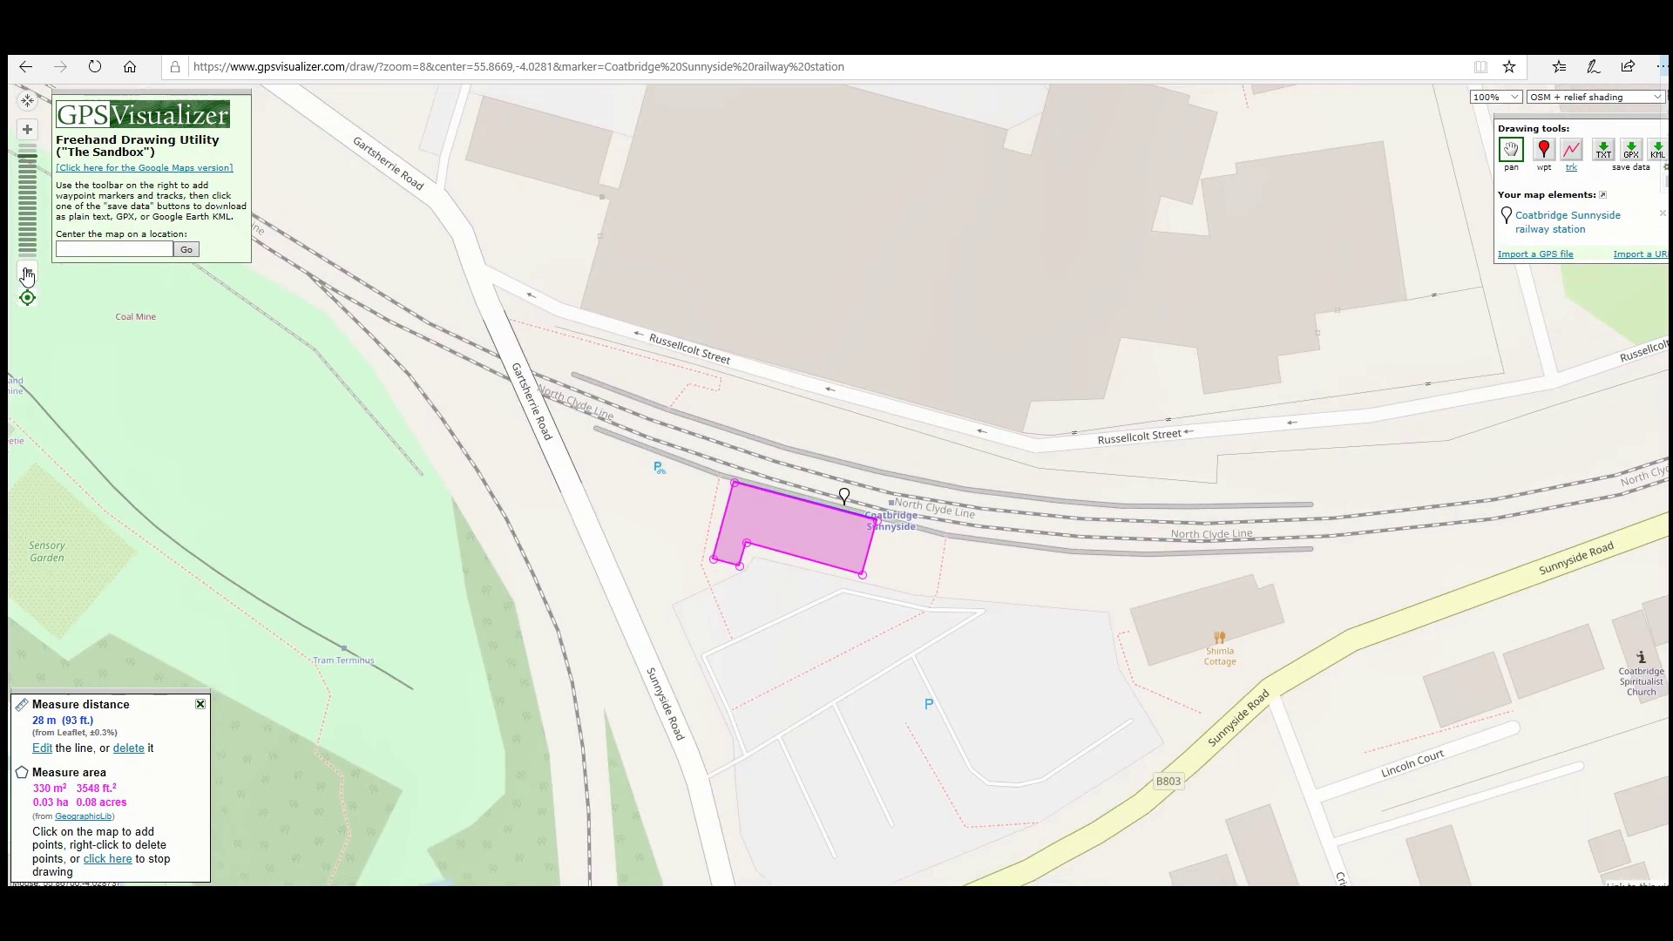
{"action": "left_click", "coordinate": [27, 275]}
{"action": "left_click", "coordinate": [27, 275]}
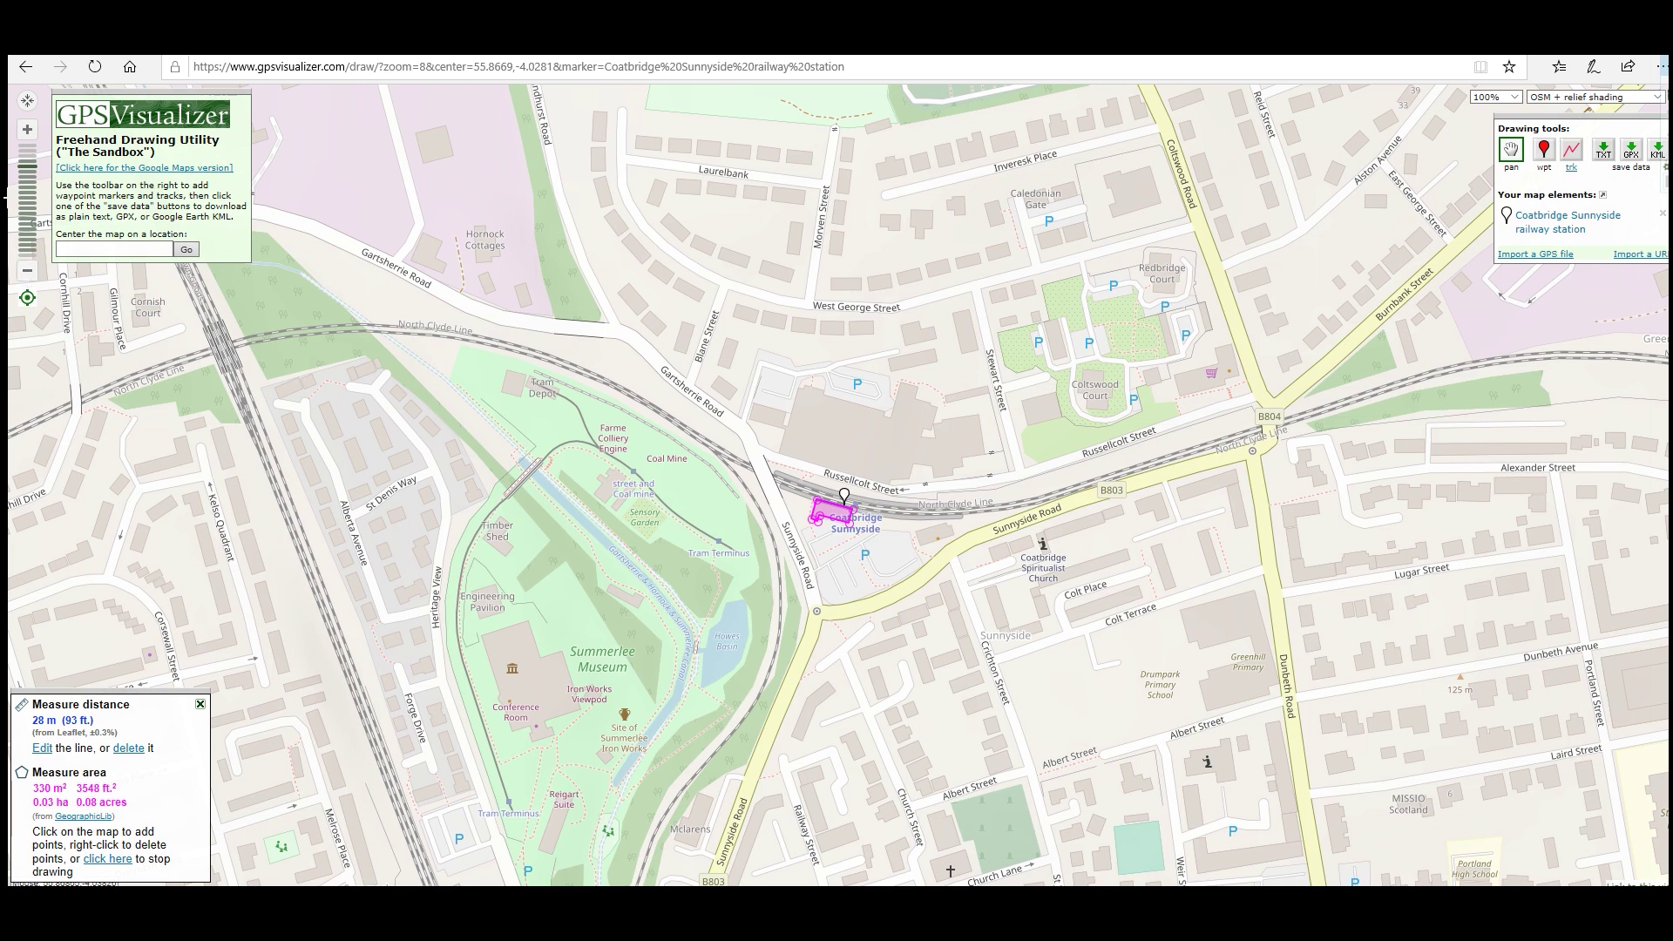
Go back from the drawing map to the GeoHack coordinates page for Coatbridge Sunnyside railway station.
{"action": "left_click", "coordinate": [26, 78]}
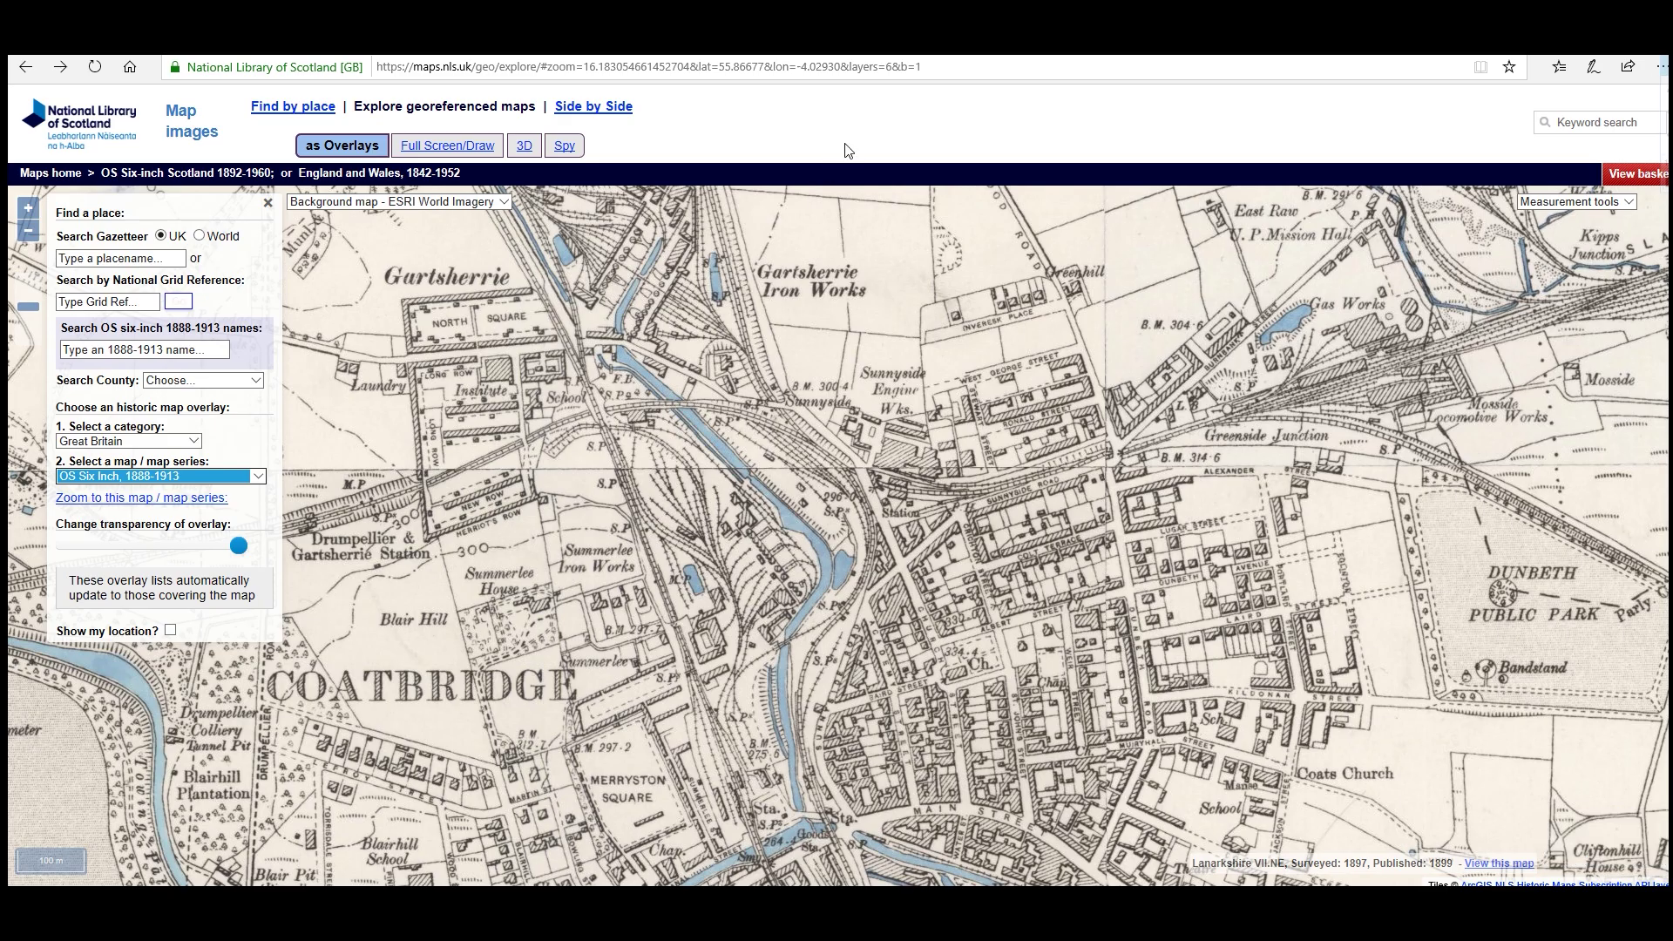
{"action": "left_click", "coordinate": [26, 68]}
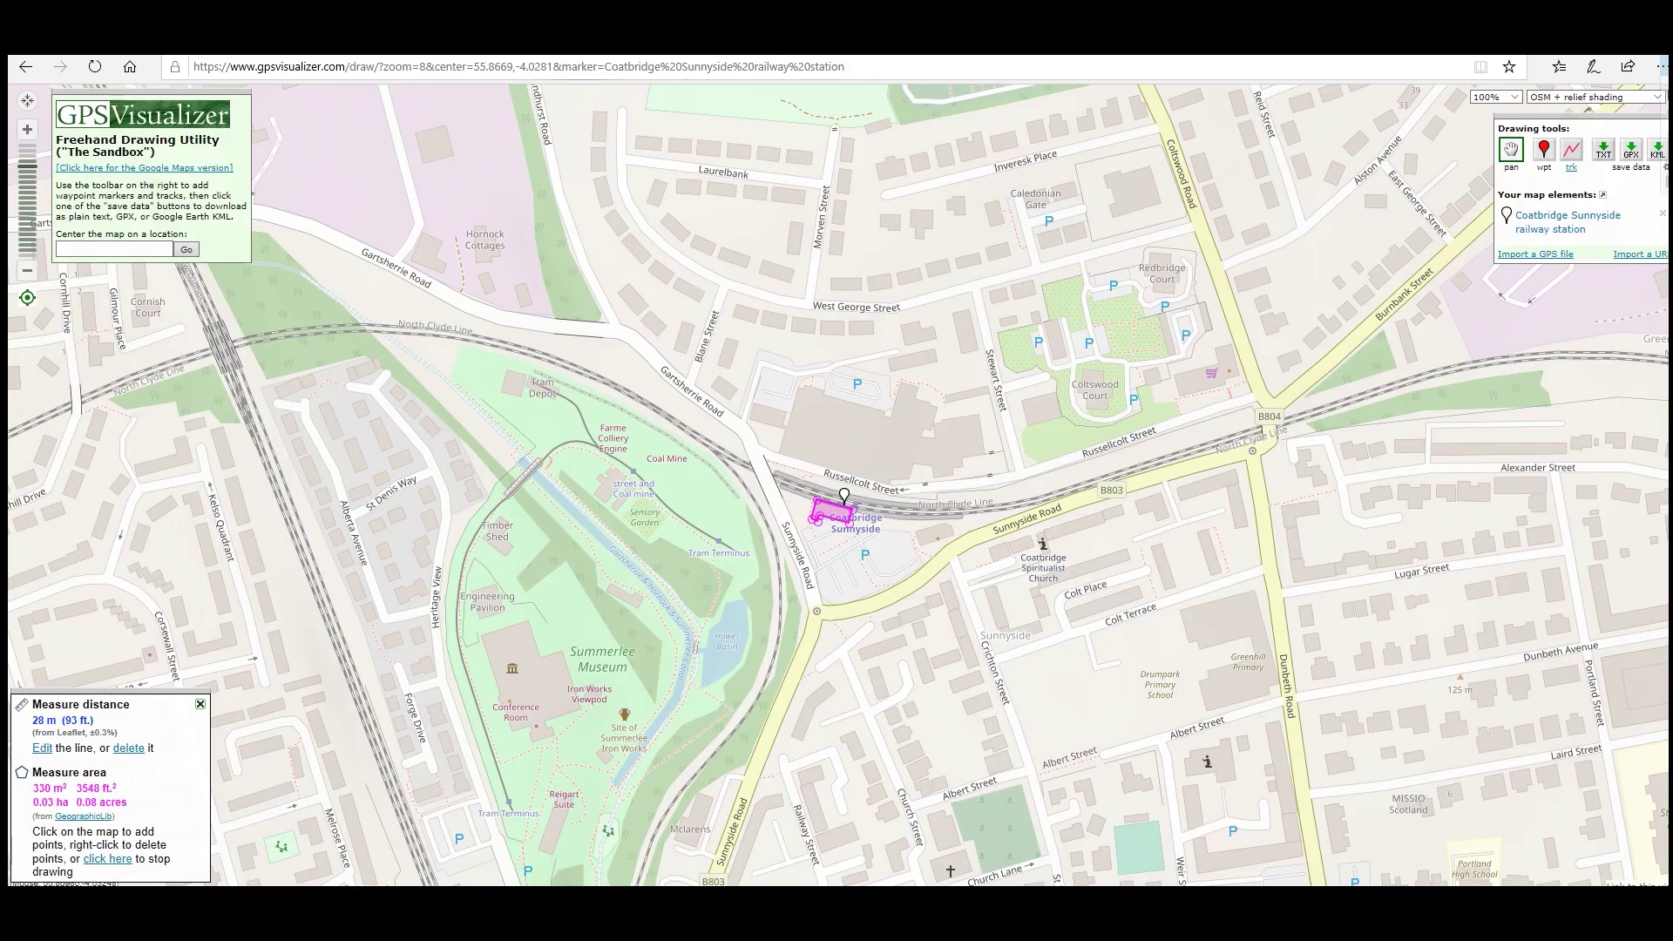
{"action": "left_click", "coordinate": [26, 69]}
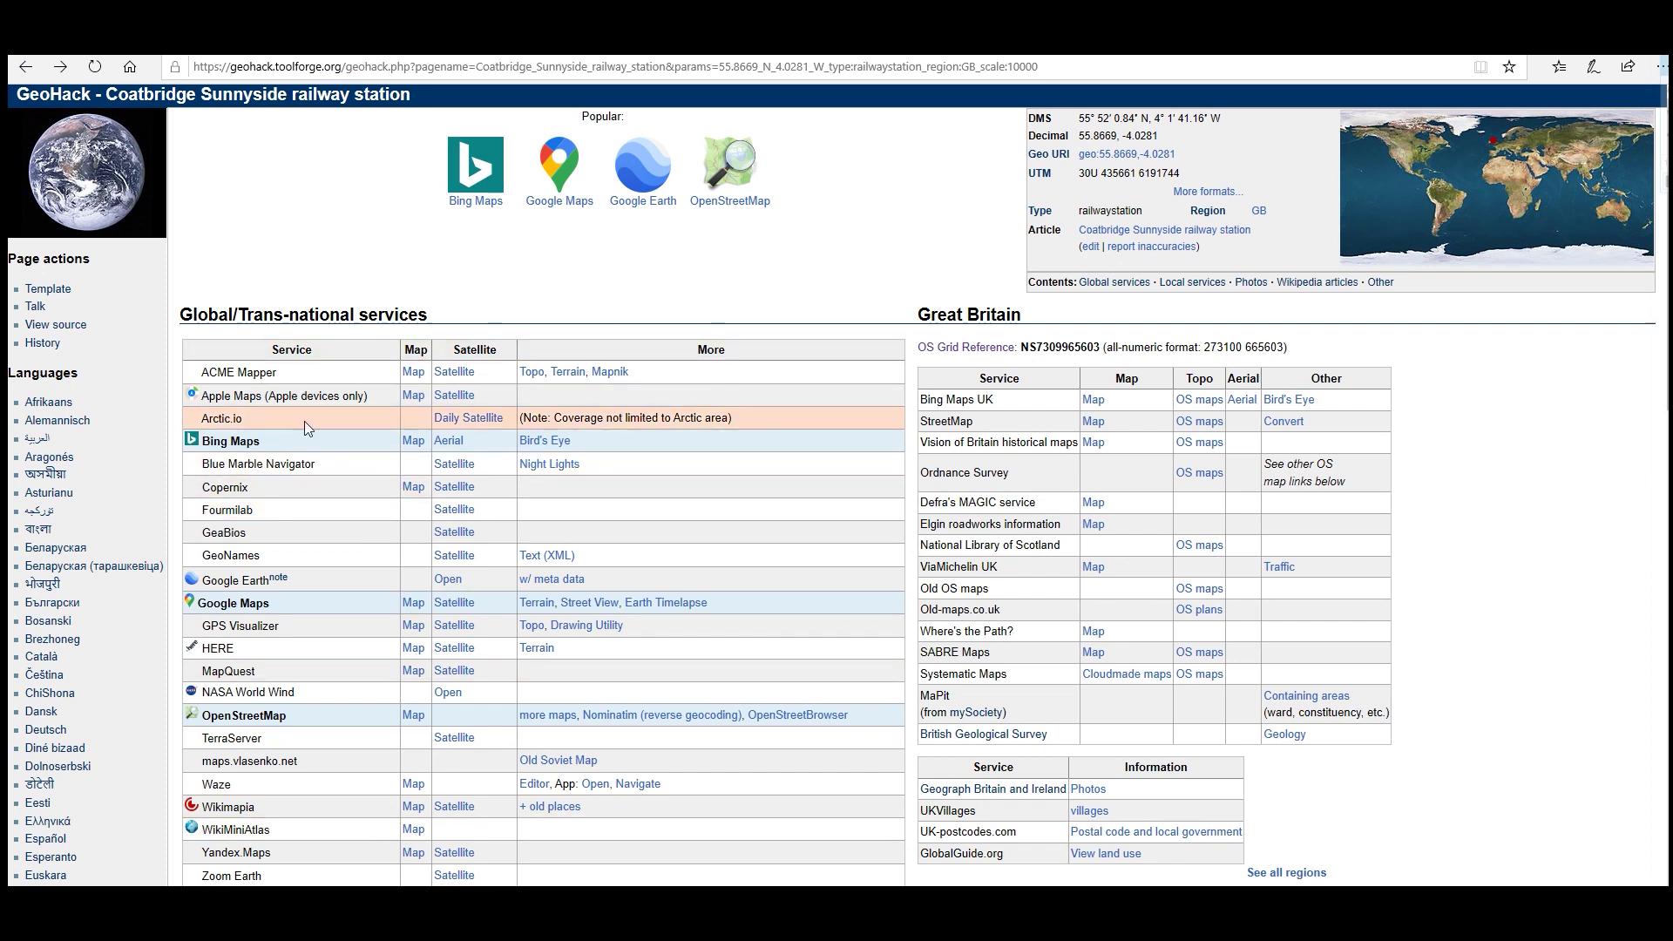
Open the station's location in OpenRailwayMap from the coordinates page and inspect the railway lines around Coatbridge Sunnyside.
{"action": "scroll", "coordinate": [381, 655], "scroll_direction": "down", "scroll_amount": 1}
{"action": "scroll", "coordinate": [380, 655], "scroll_direction": "down", "scroll_amount": 4}
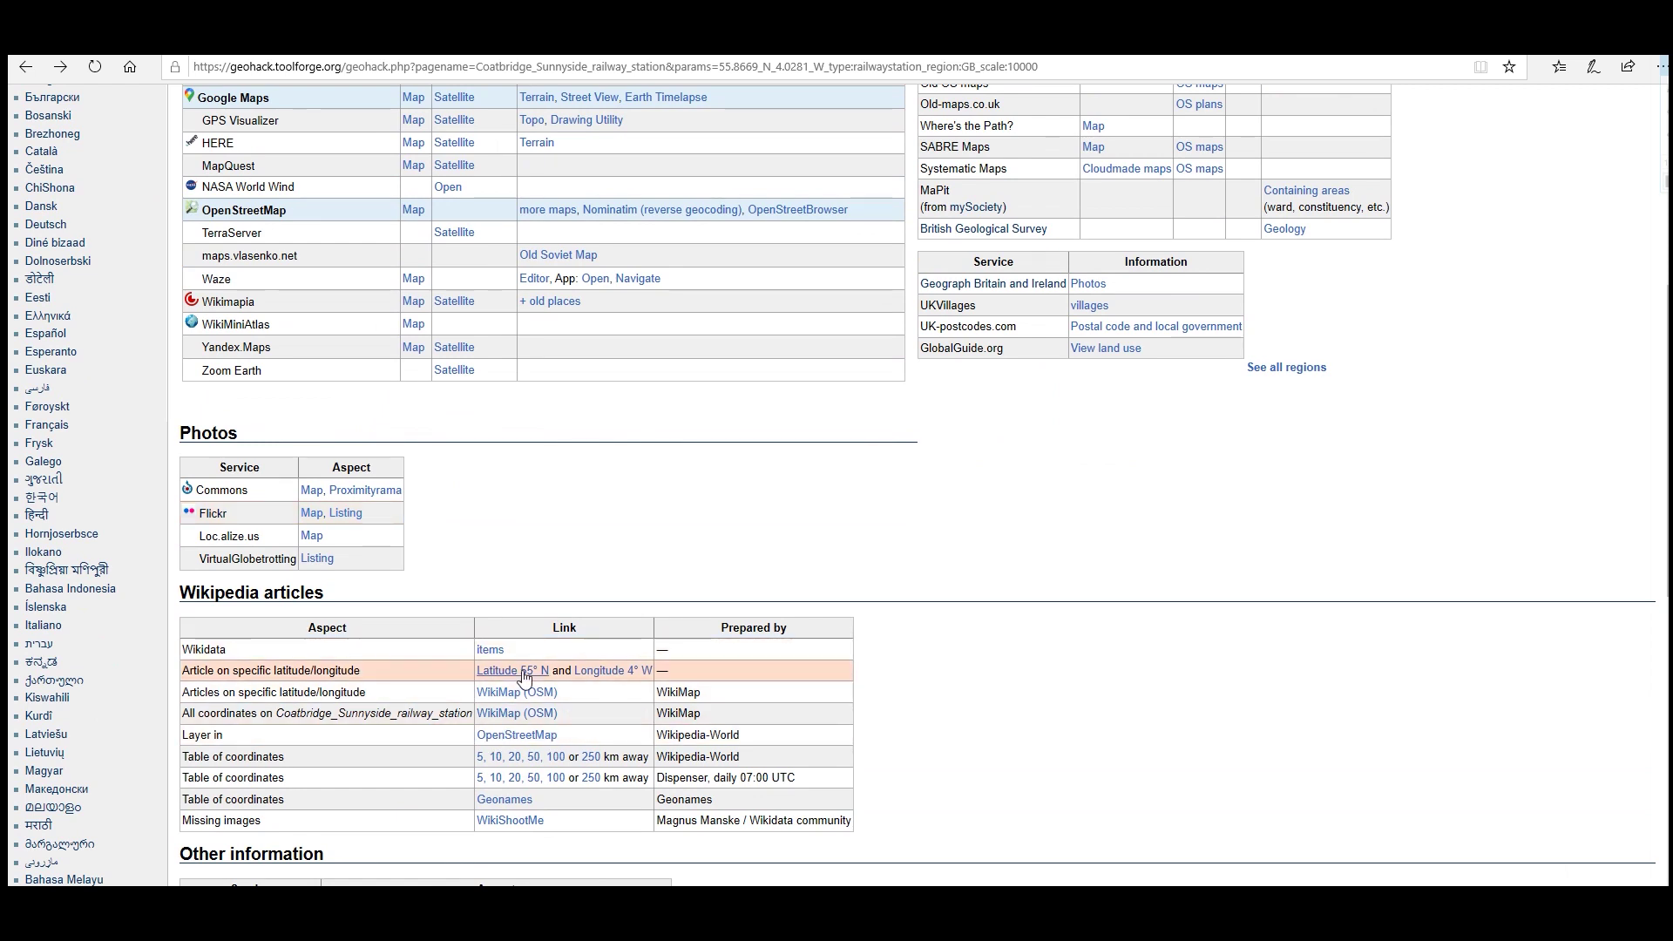
{"action": "scroll", "coordinate": [514, 671], "scroll_direction": "down", "scroll_amount": 4}
{"action": "scroll", "coordinate": [523, 677], "scroll_direction": "up", "scroll_amount": 1}
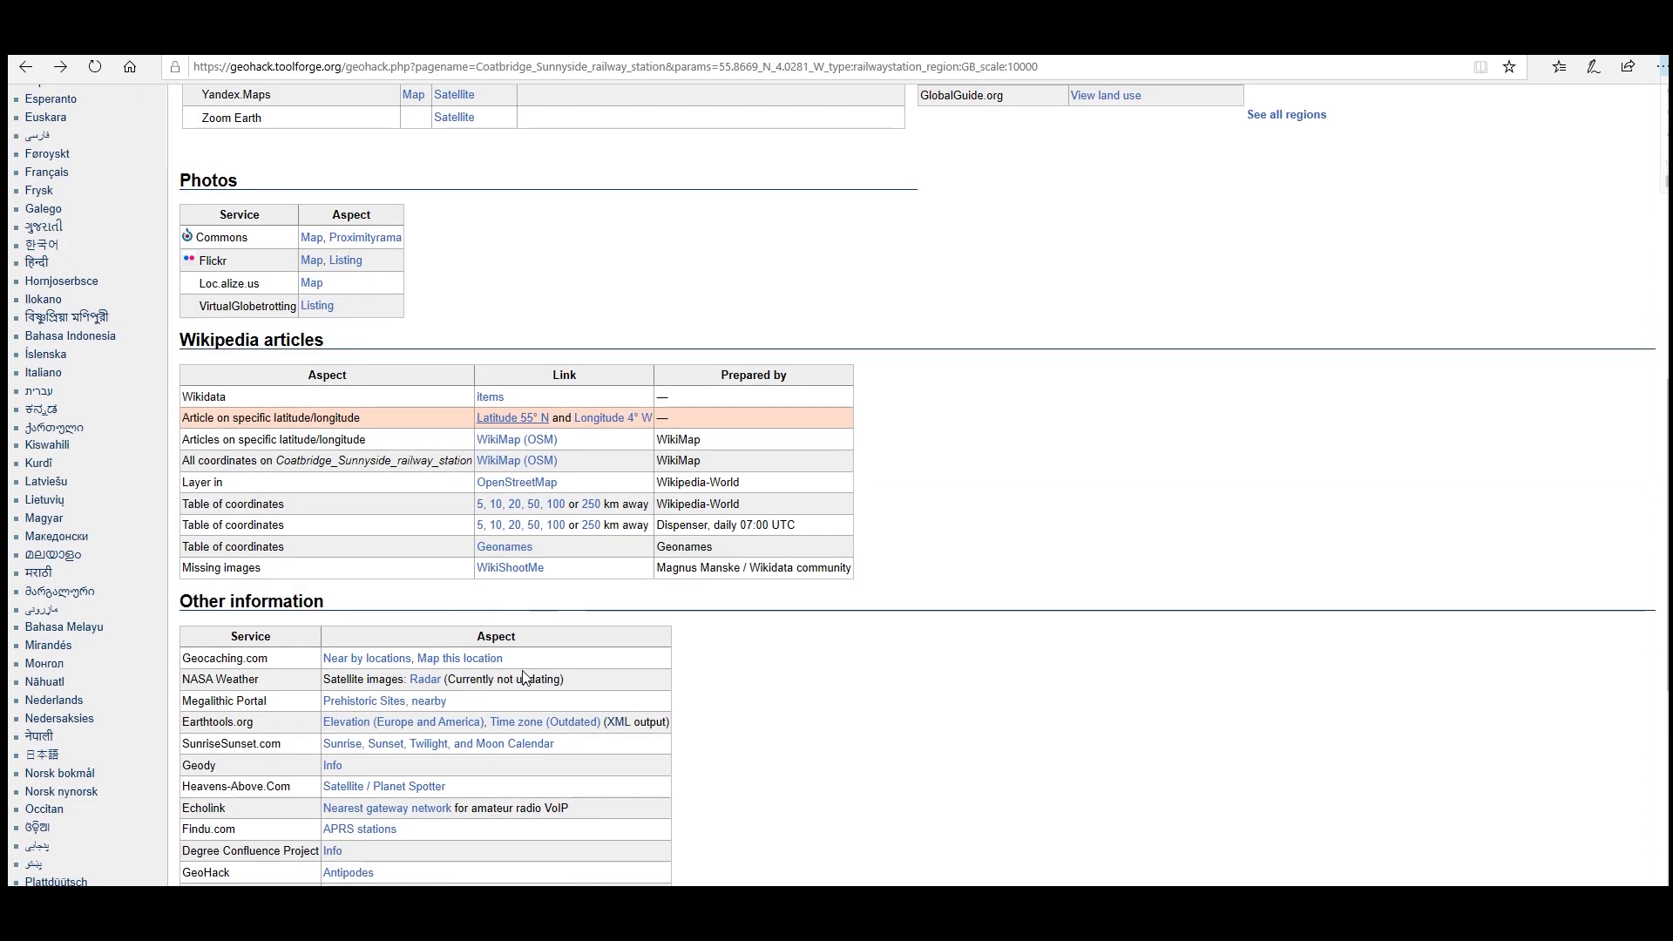
{"action": "scroll", "coordinate": [523, 677], "scroll_direction": "down", "scroll_amount": 1}
{"action": "scroll", "coordinate": [523, 677], "scroll_direction": "down", "scroll_amount": 1}
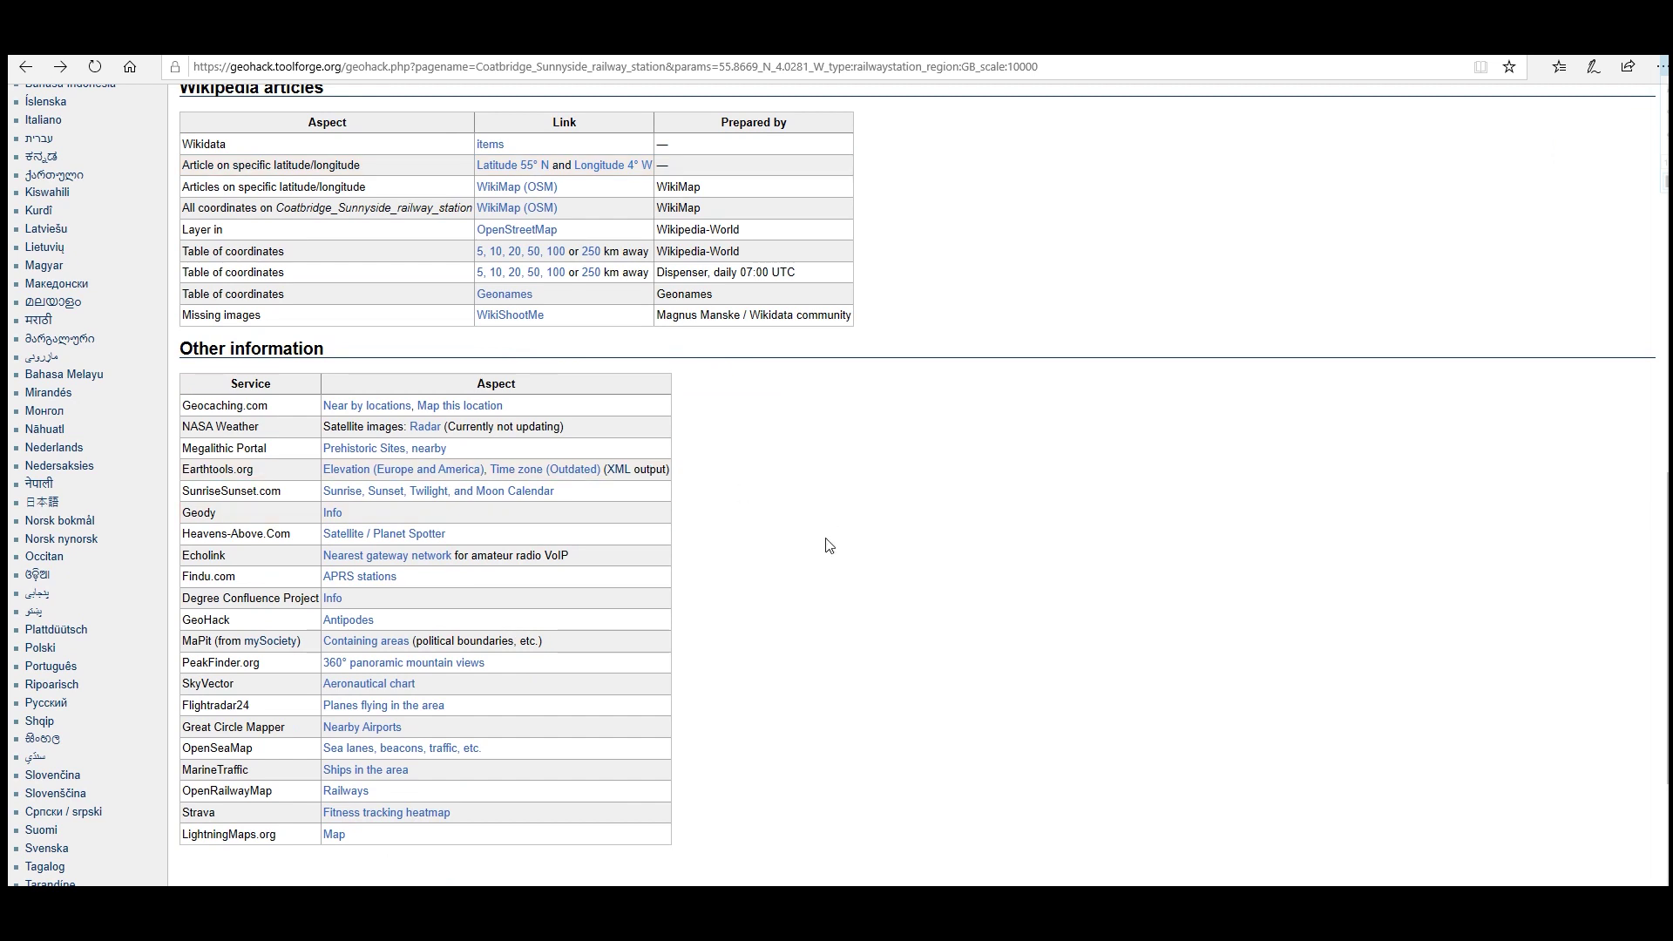
{"action": "left_click", "coordinate": [359, 795]}
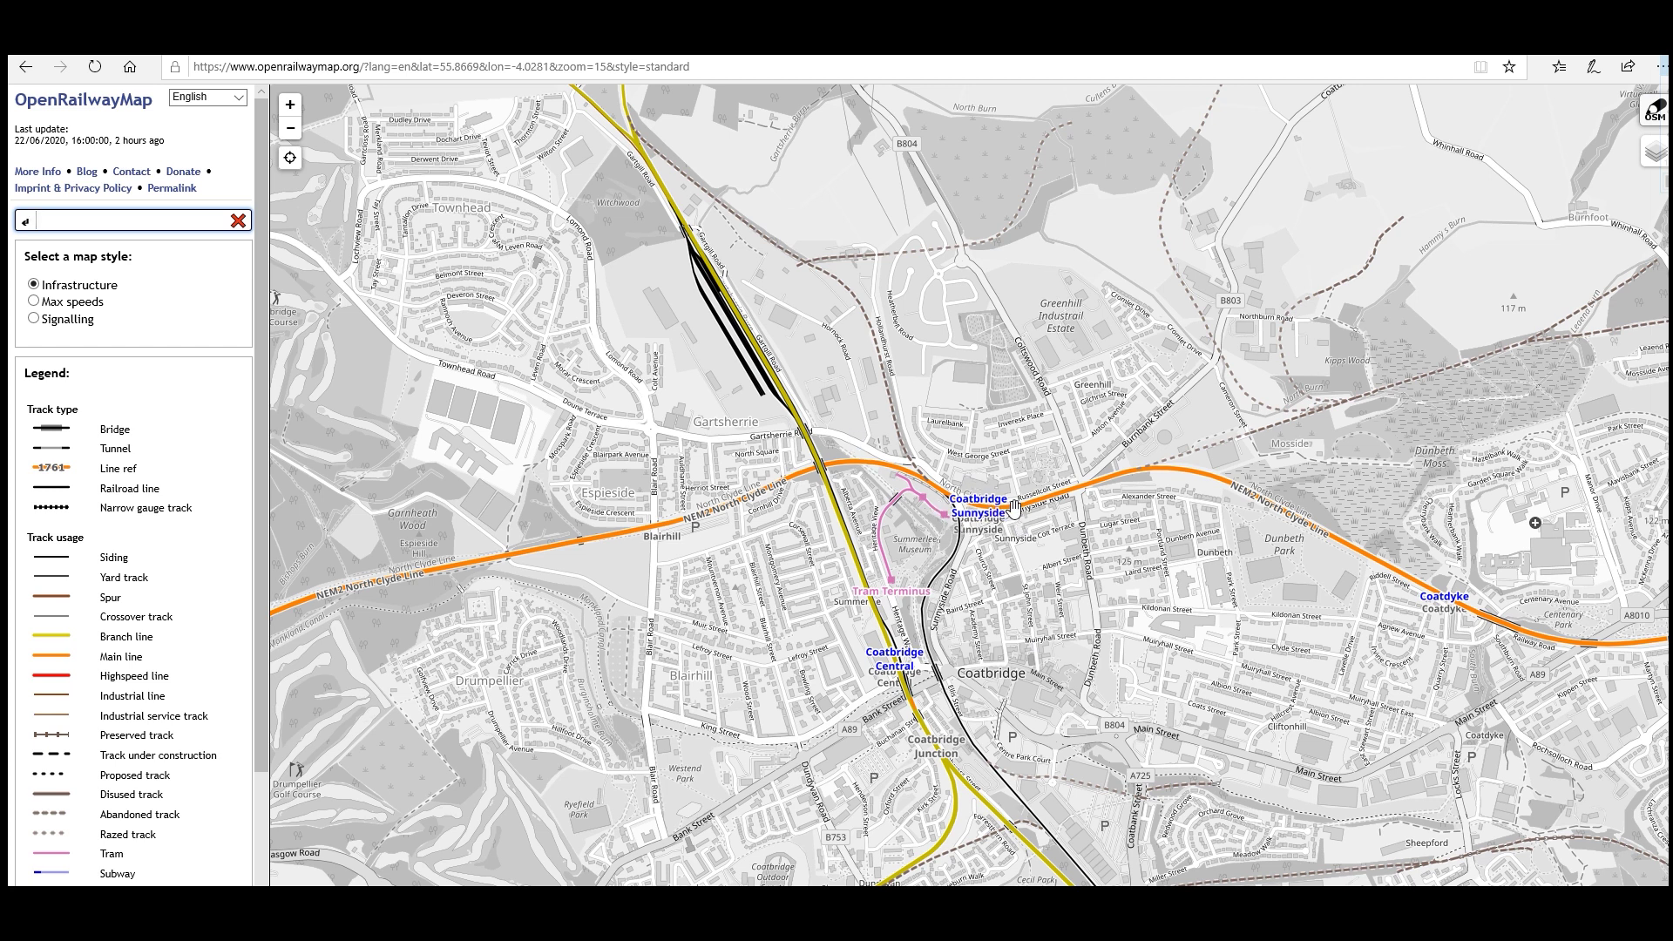
{"action": "scroll", "coordinate": [1013, 507], "scroll_direction": "up", "scroll_amount": 5}
{"action": "scroll", "coordinate": [1052, 490], "scroll_direction": "down", "scroll_amount": 5}
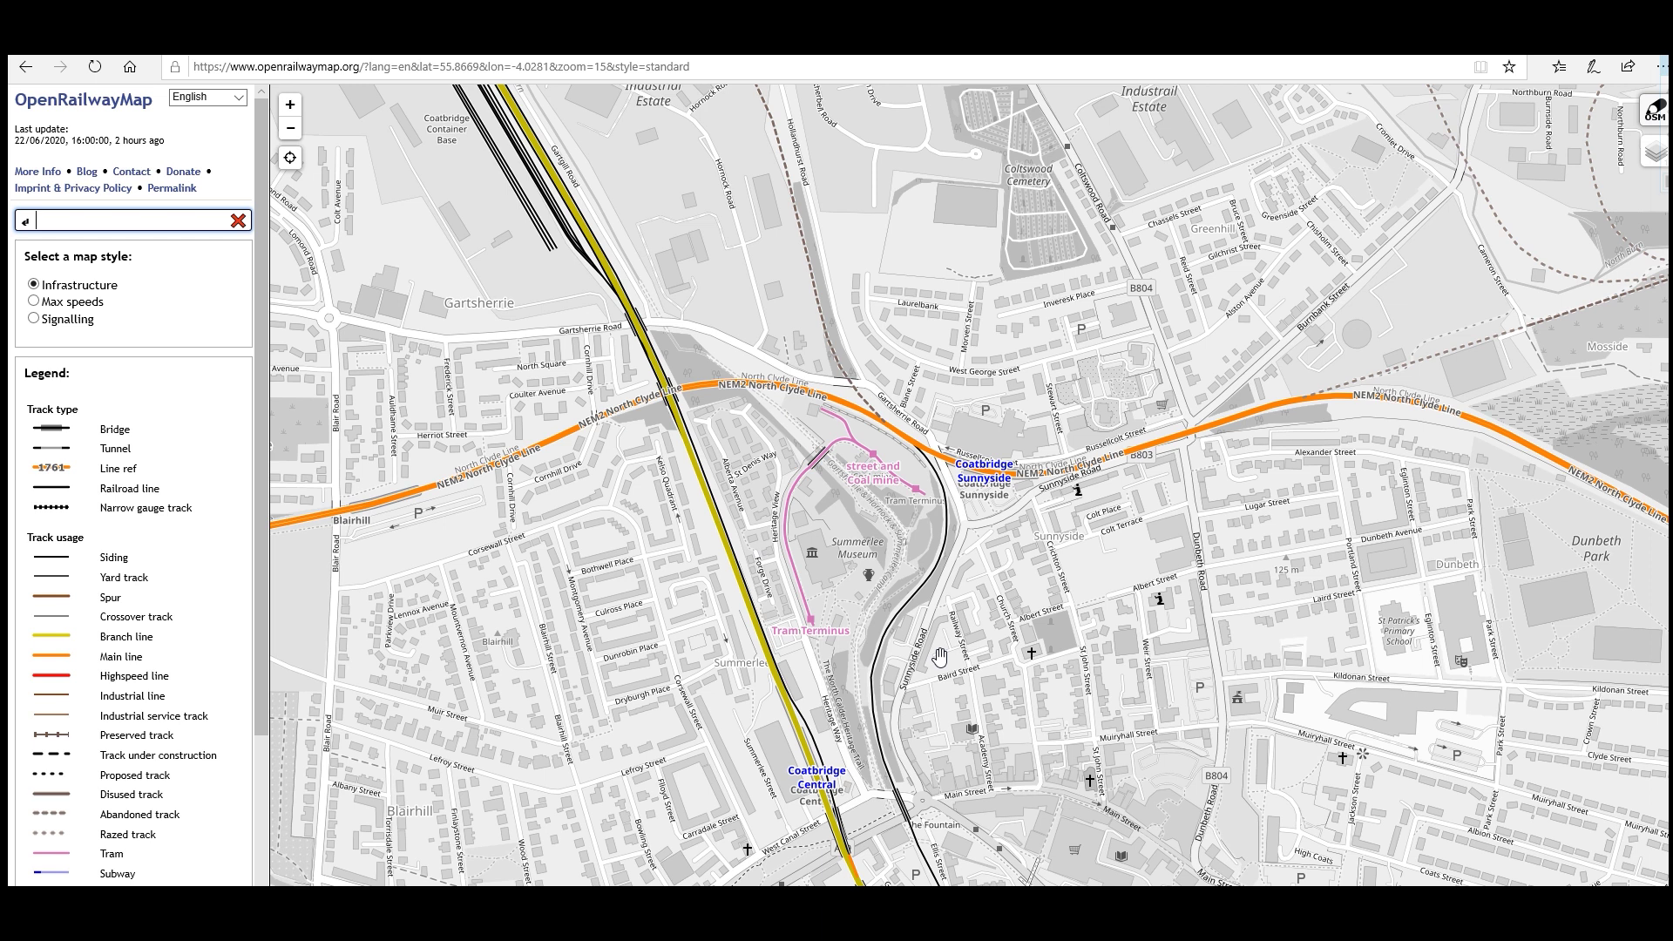
{"action": "scroll", "coordinate": [939, 656], "scroll_direction": "down", "scroll_amount": 1}
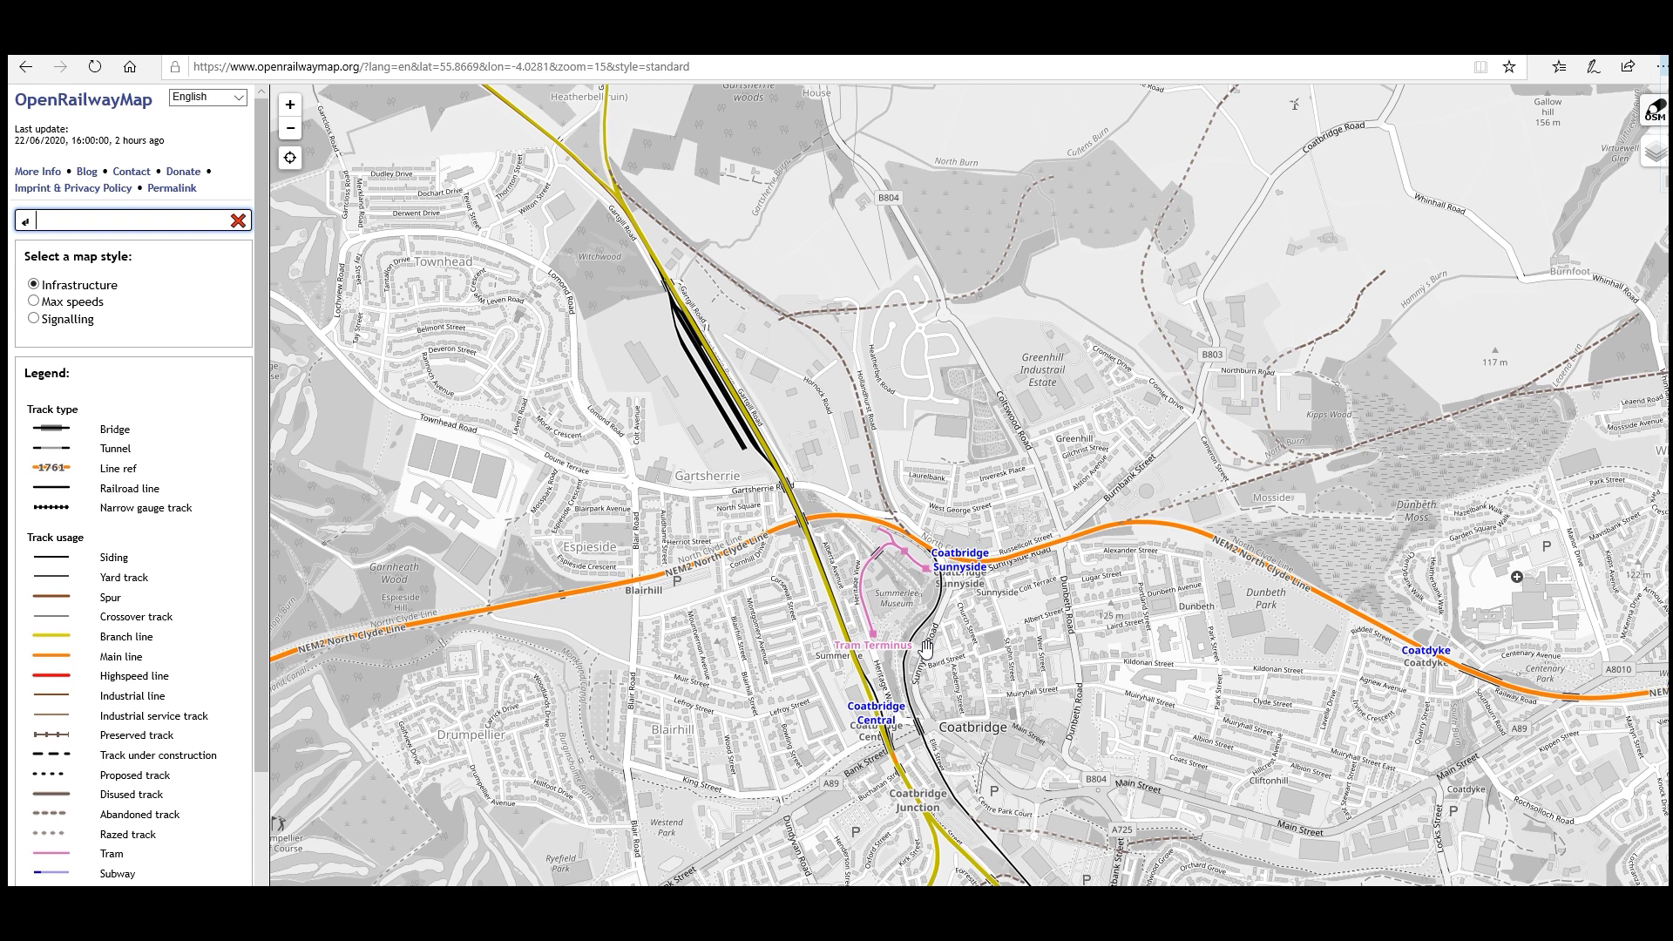
Return to the station's coordinates page and look through its map services, photos, Wikipedia articles and other information sections.
{"action": "left_click", "coordinate": [26, 71]}
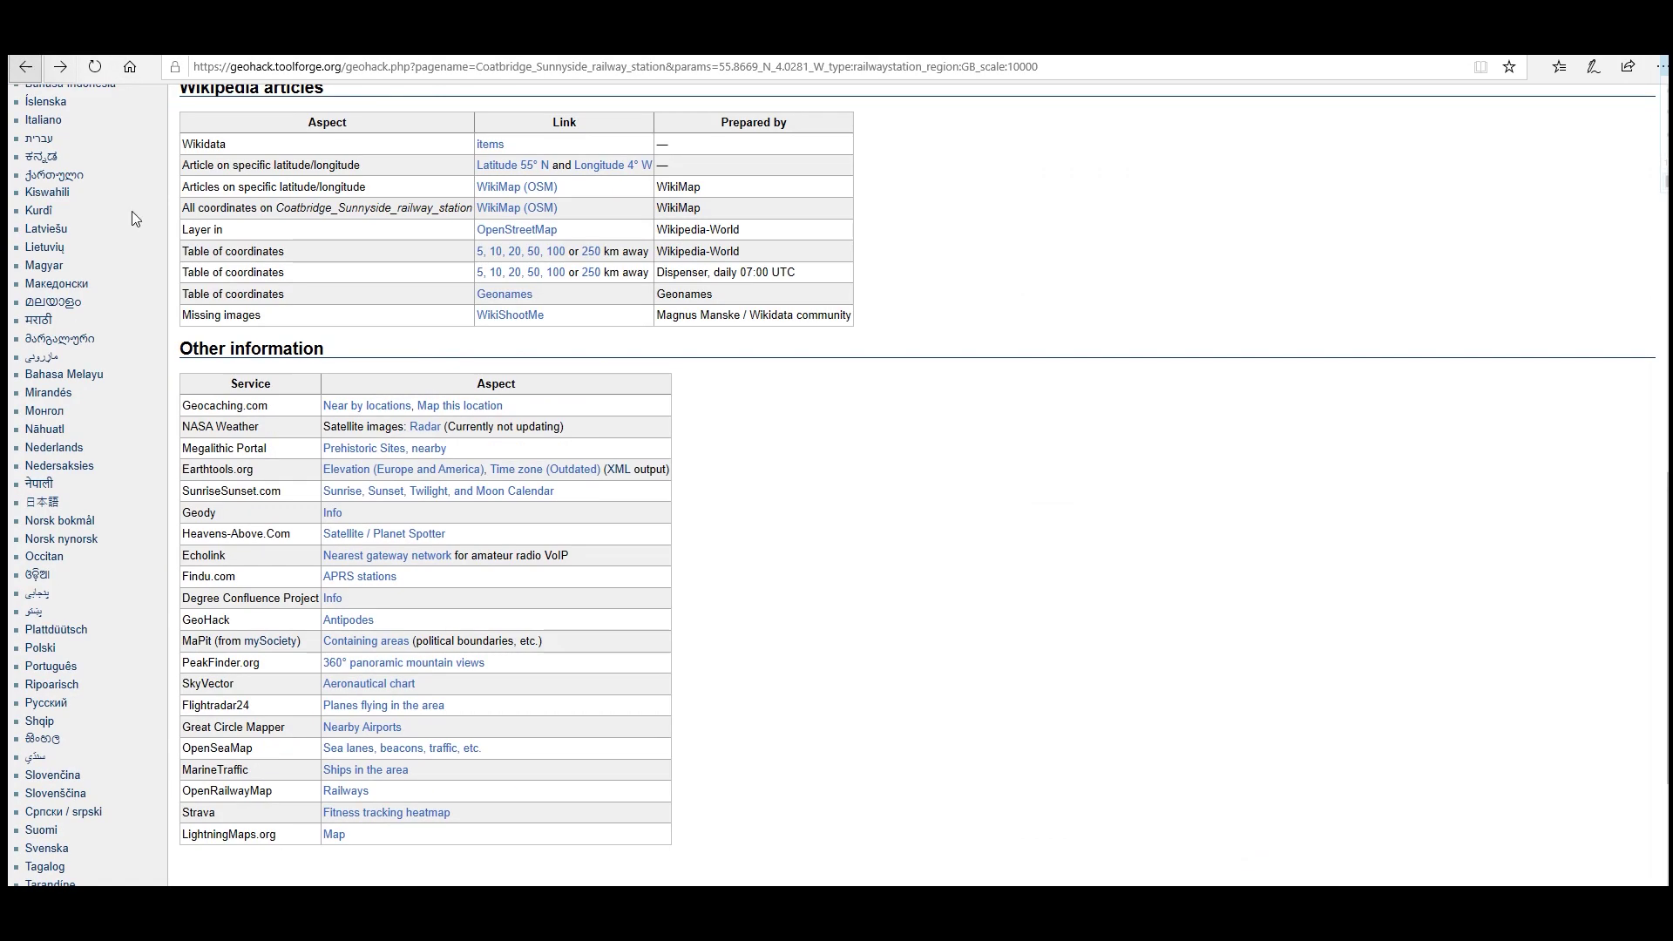
{"action": "scroll", "coordinate": [252, 549], "scroll_direction": "up", "scroll_amount": 10}
{"action": "scroll", "coordinate": [469, 549], "scroll_direction": "up", "scroll_amount": 2}
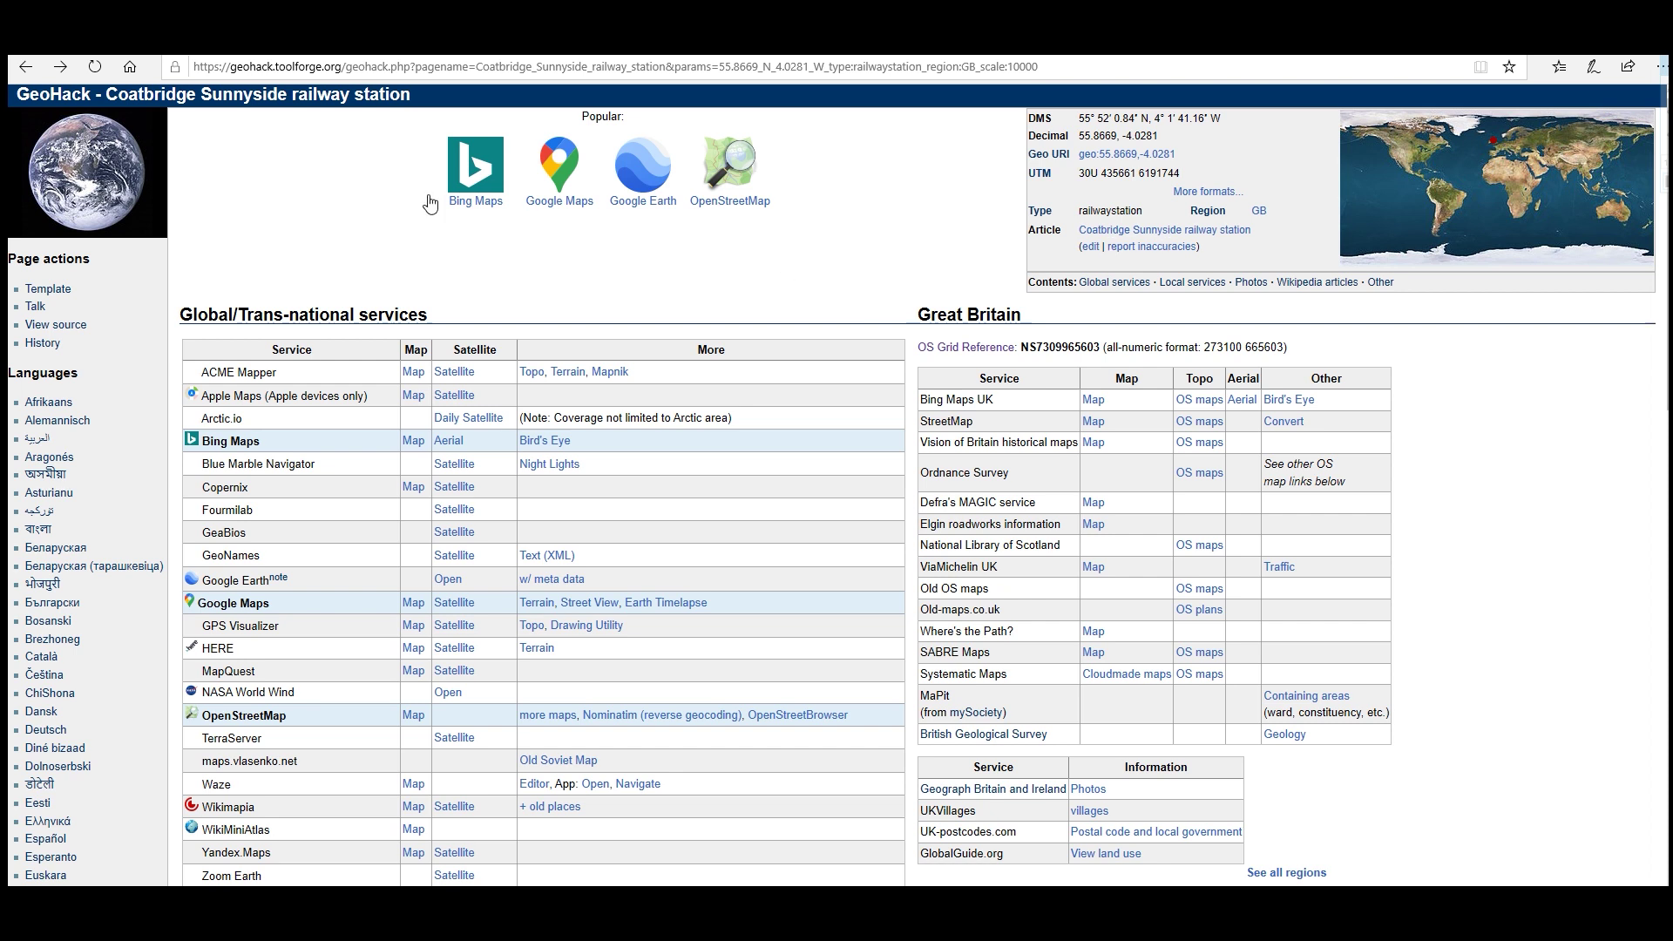
{"action": "left_click", "coordinate": [25, 67]}
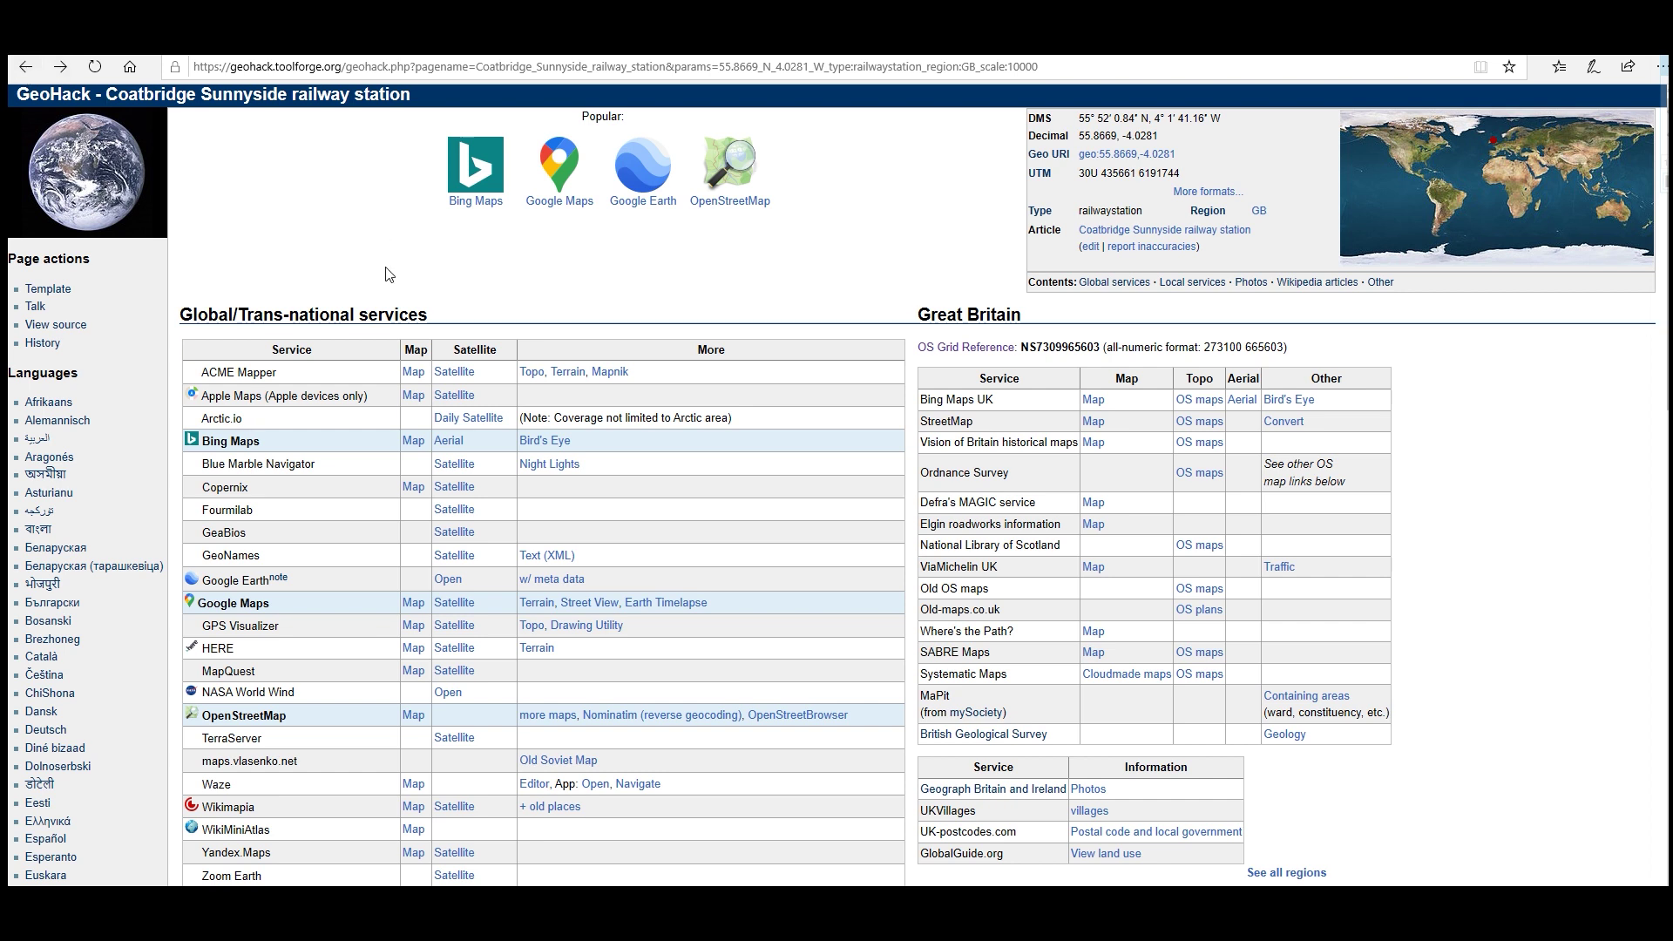
{"action": "scroll", "coordinate": [389, 274], "scroll_direction": "down", "scroll_amount": 3}
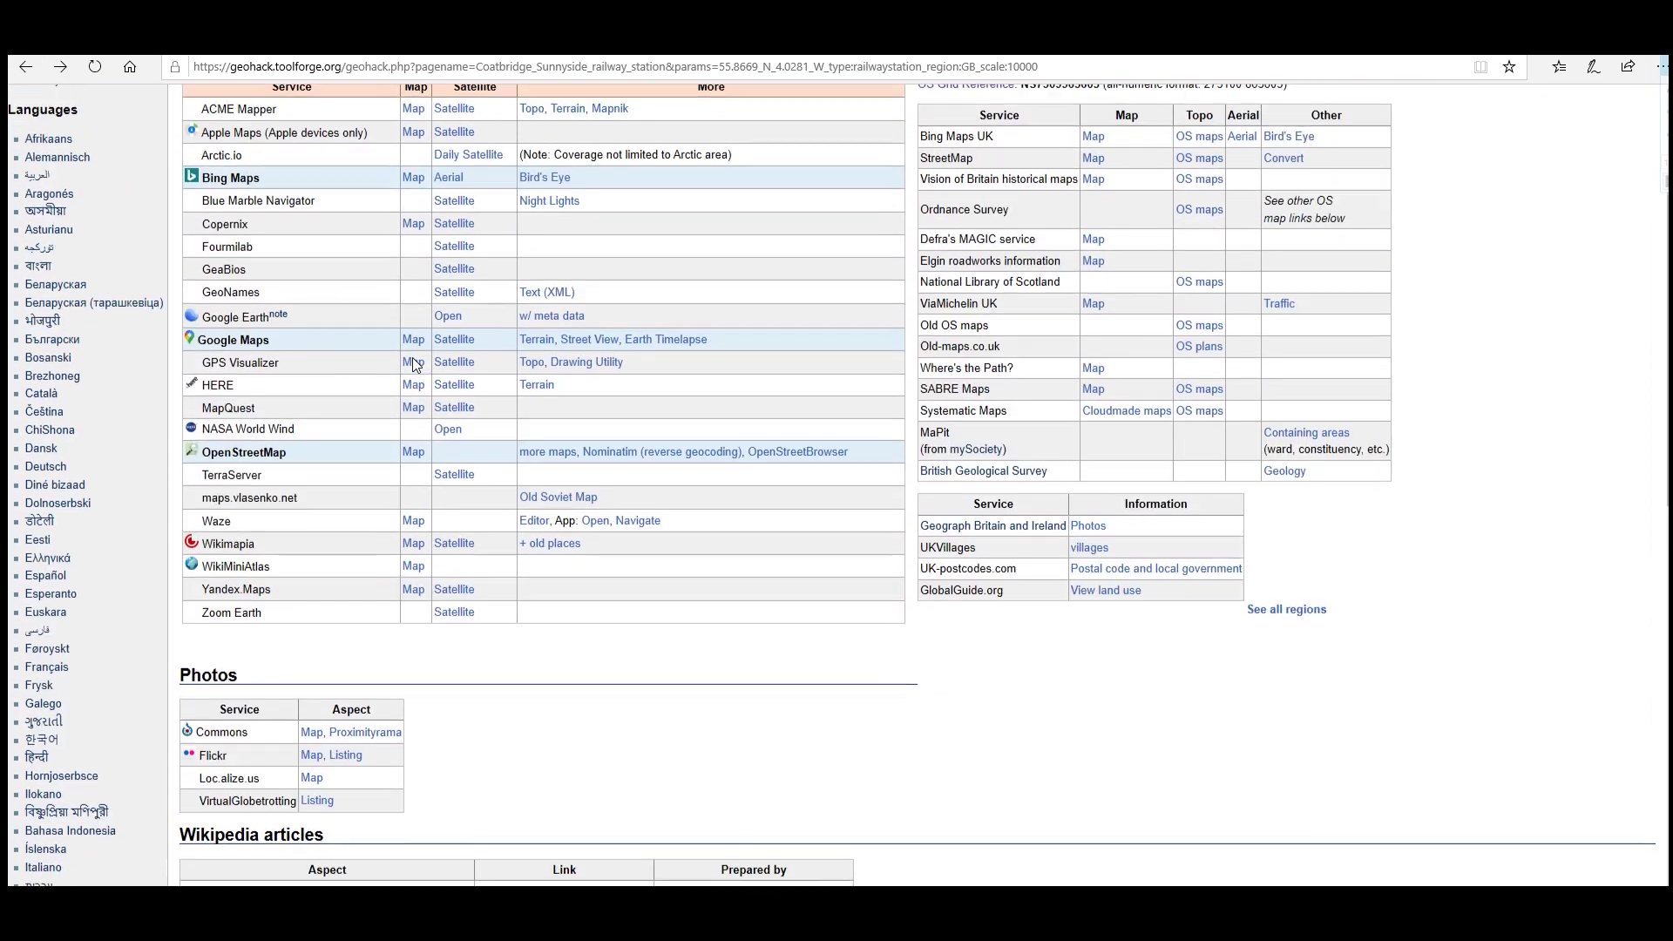
{"action": "scroll", "coordinate": [413, 362], "scroll_direction": "up", "scroll_amount": 2}
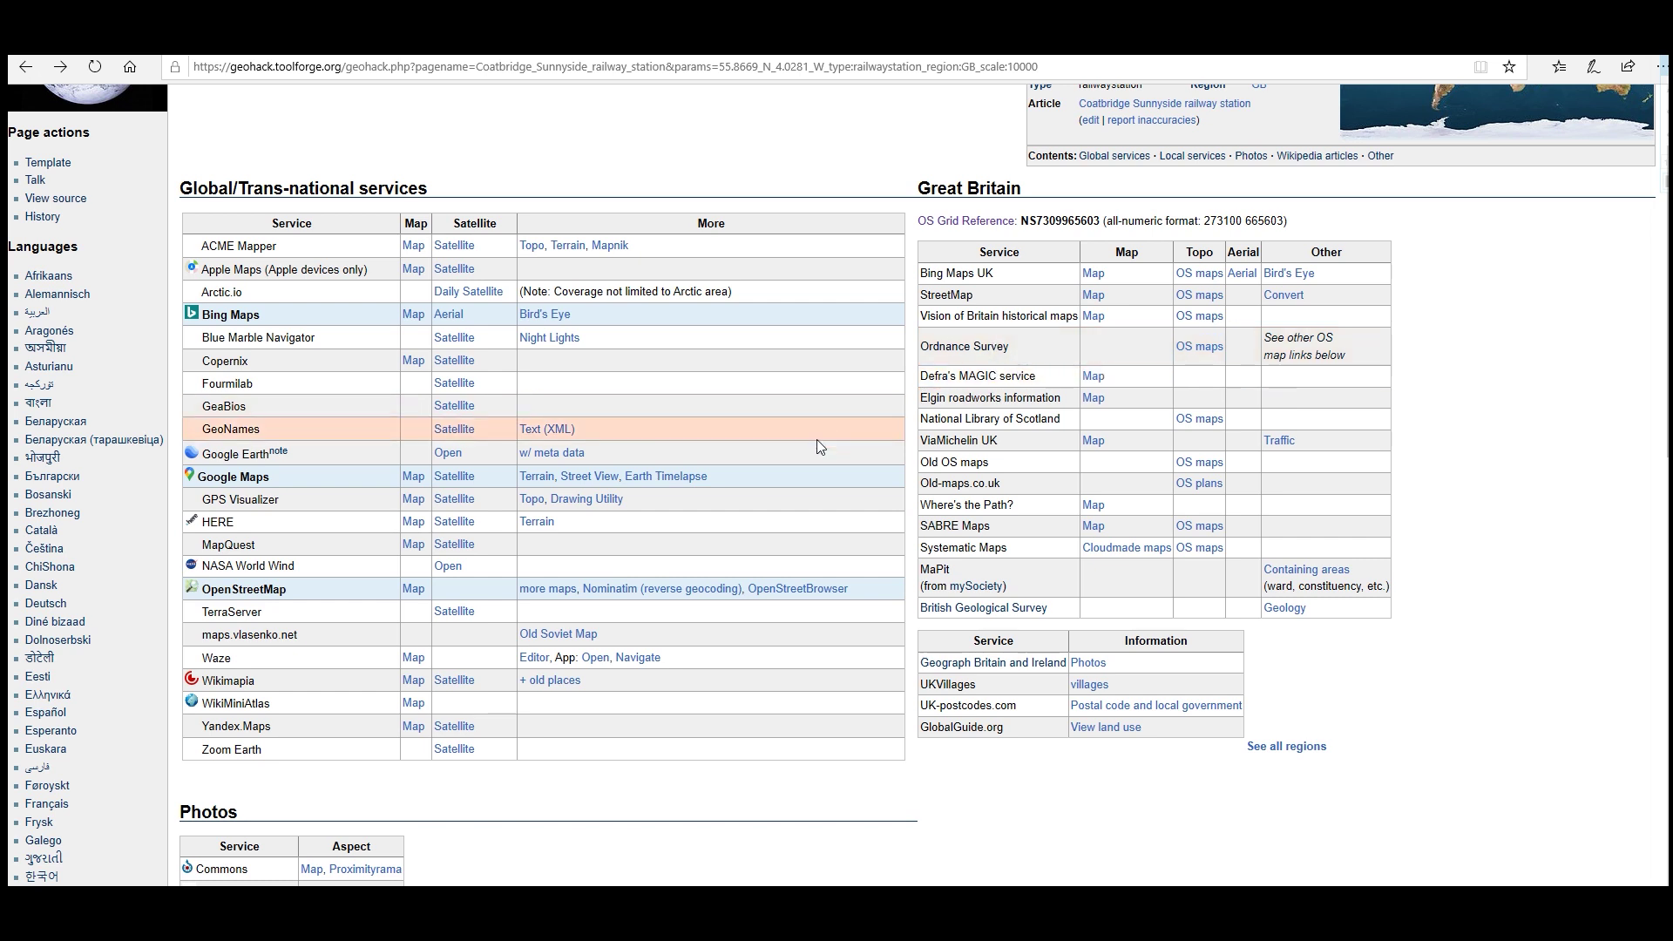
{"action": "scroll", "coordinate": [817, 440], "scroll_direction": "down", "scroll_amount": 3}
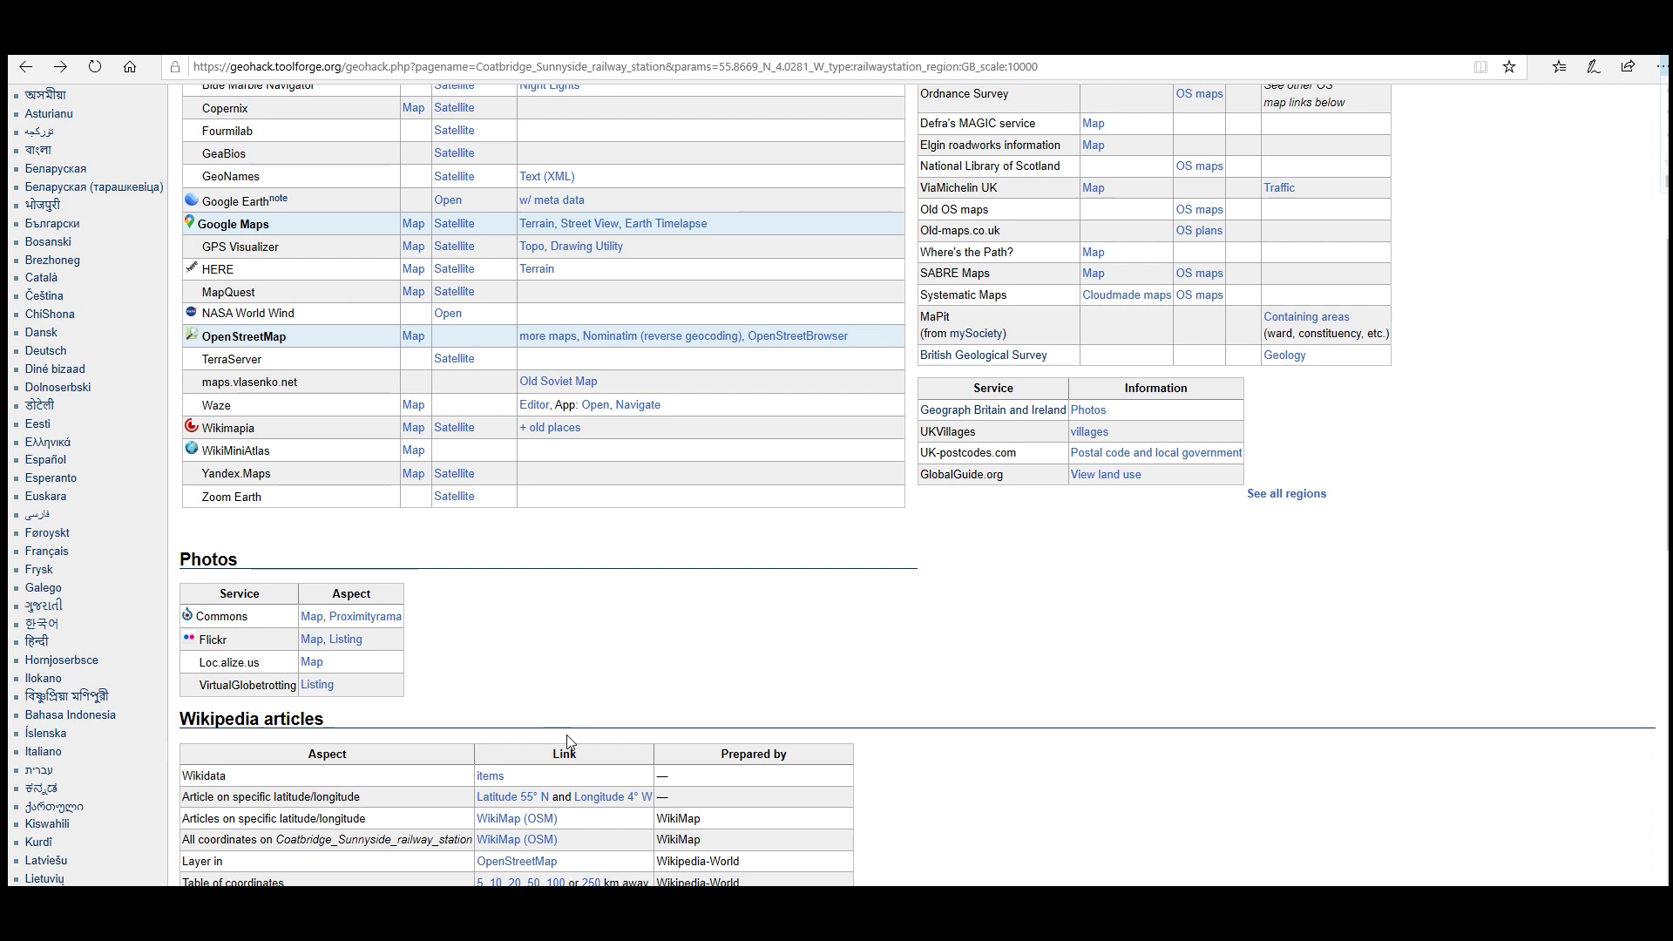
{"action": "scroll", "coordinate": [567, 741], "scroll_direction": "down", "scroll_amount": 4}
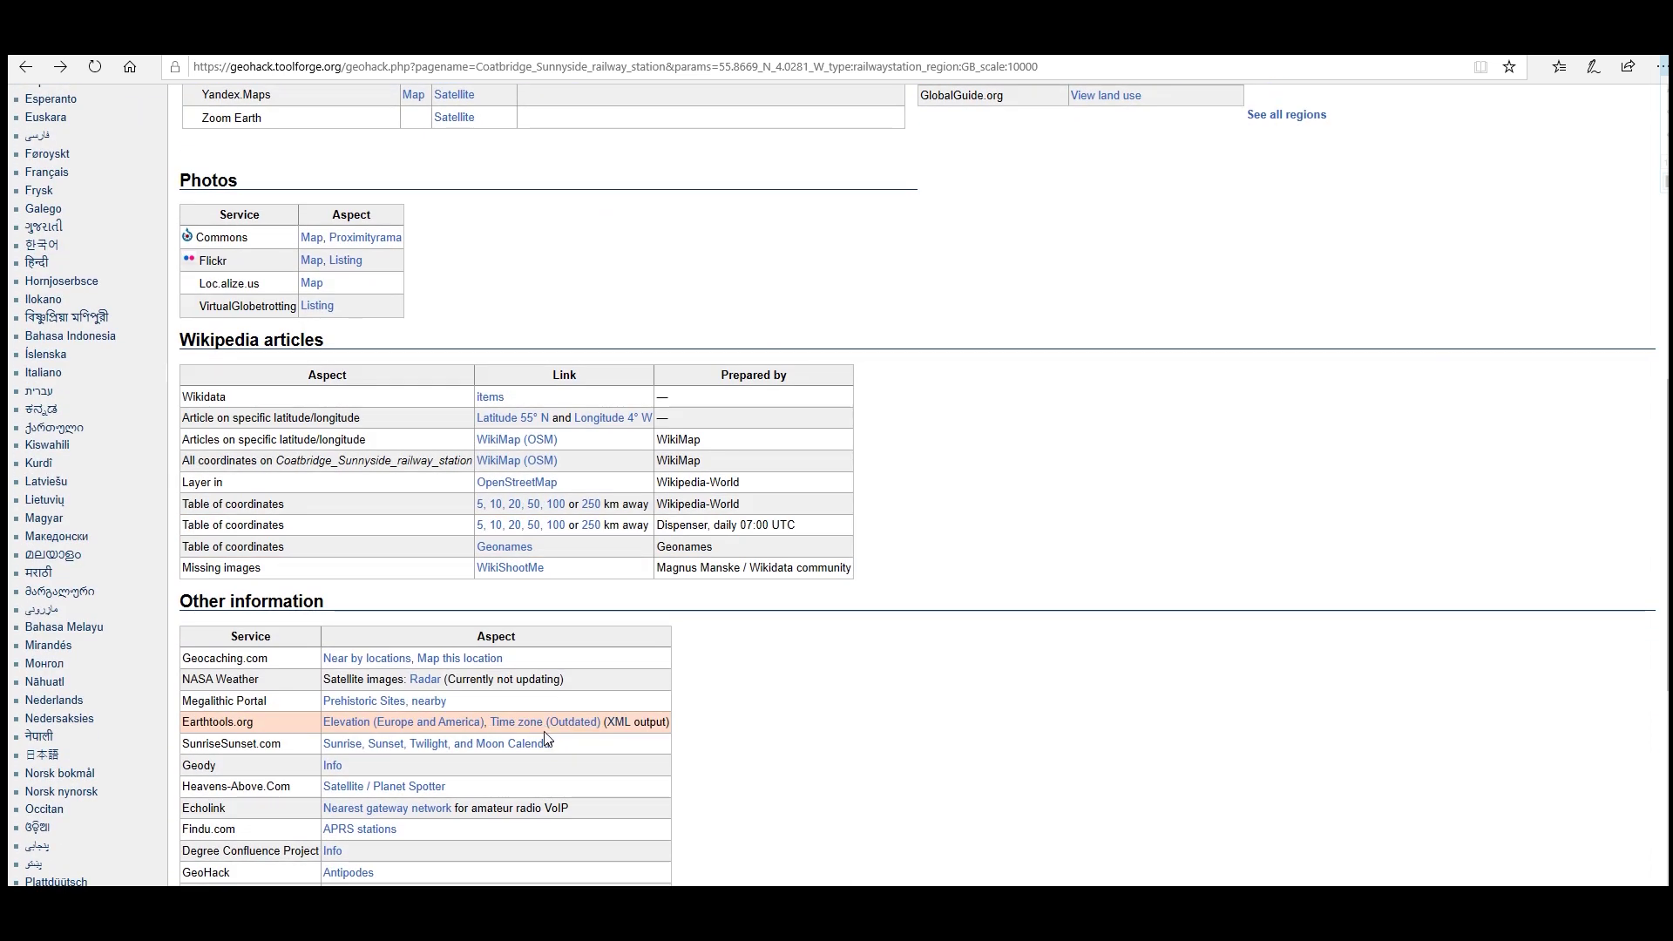
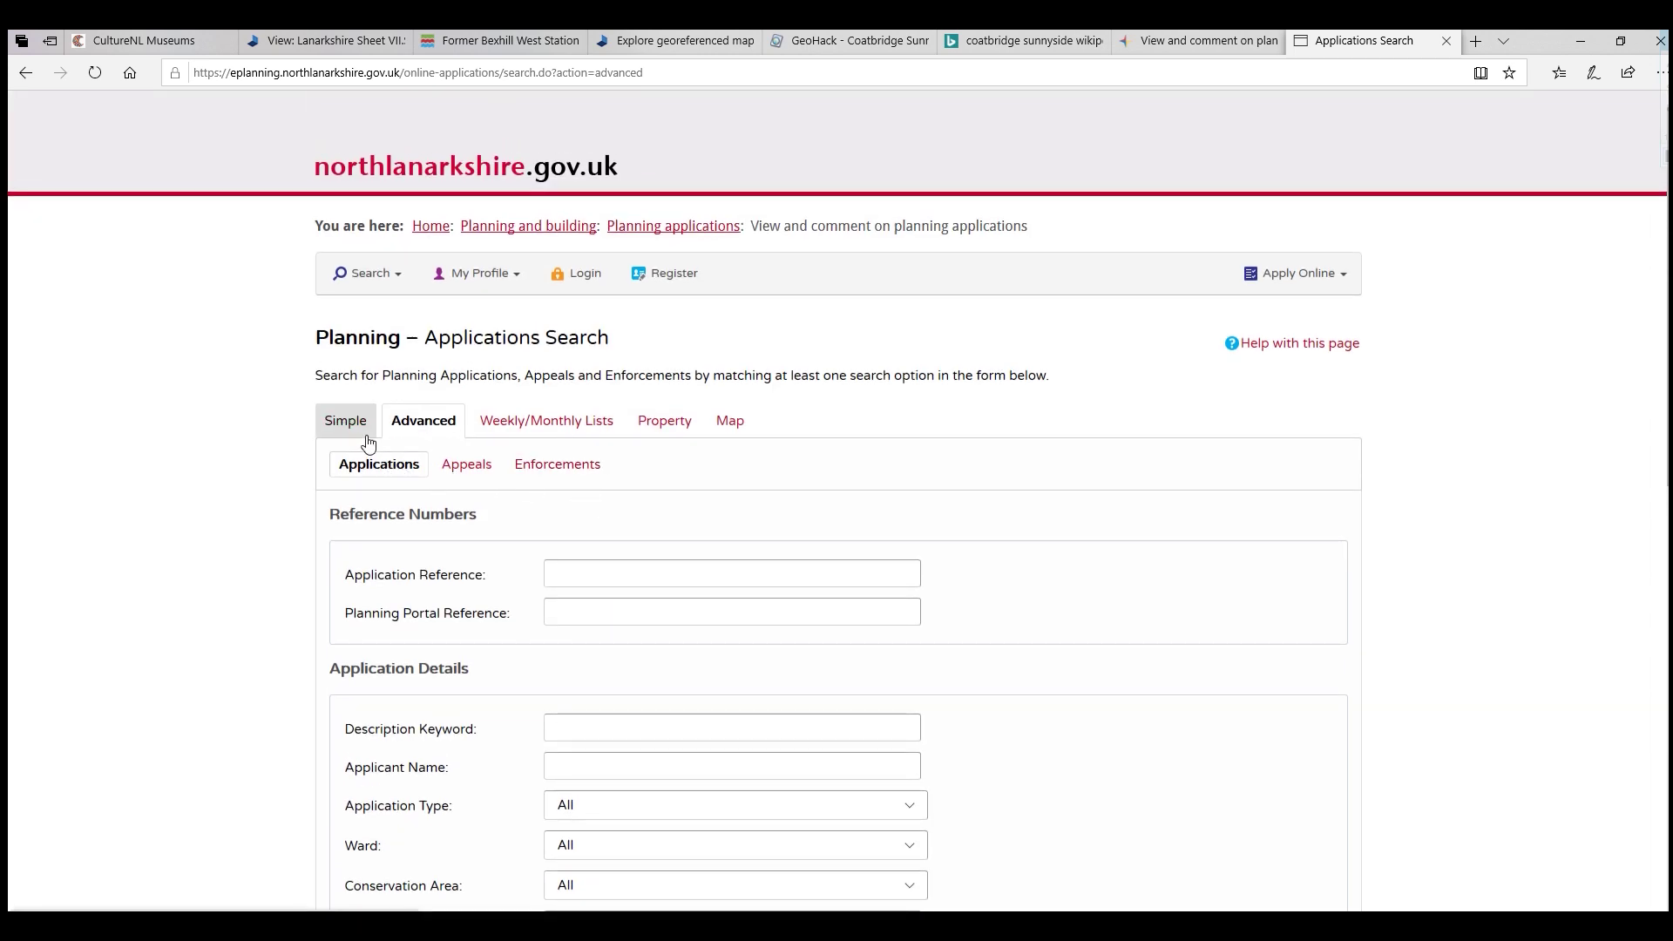
Run a simple search for North Lanarkshire planning applications using the station's postcode.
{"action": "left_click", "coordinate": [339, 424]}
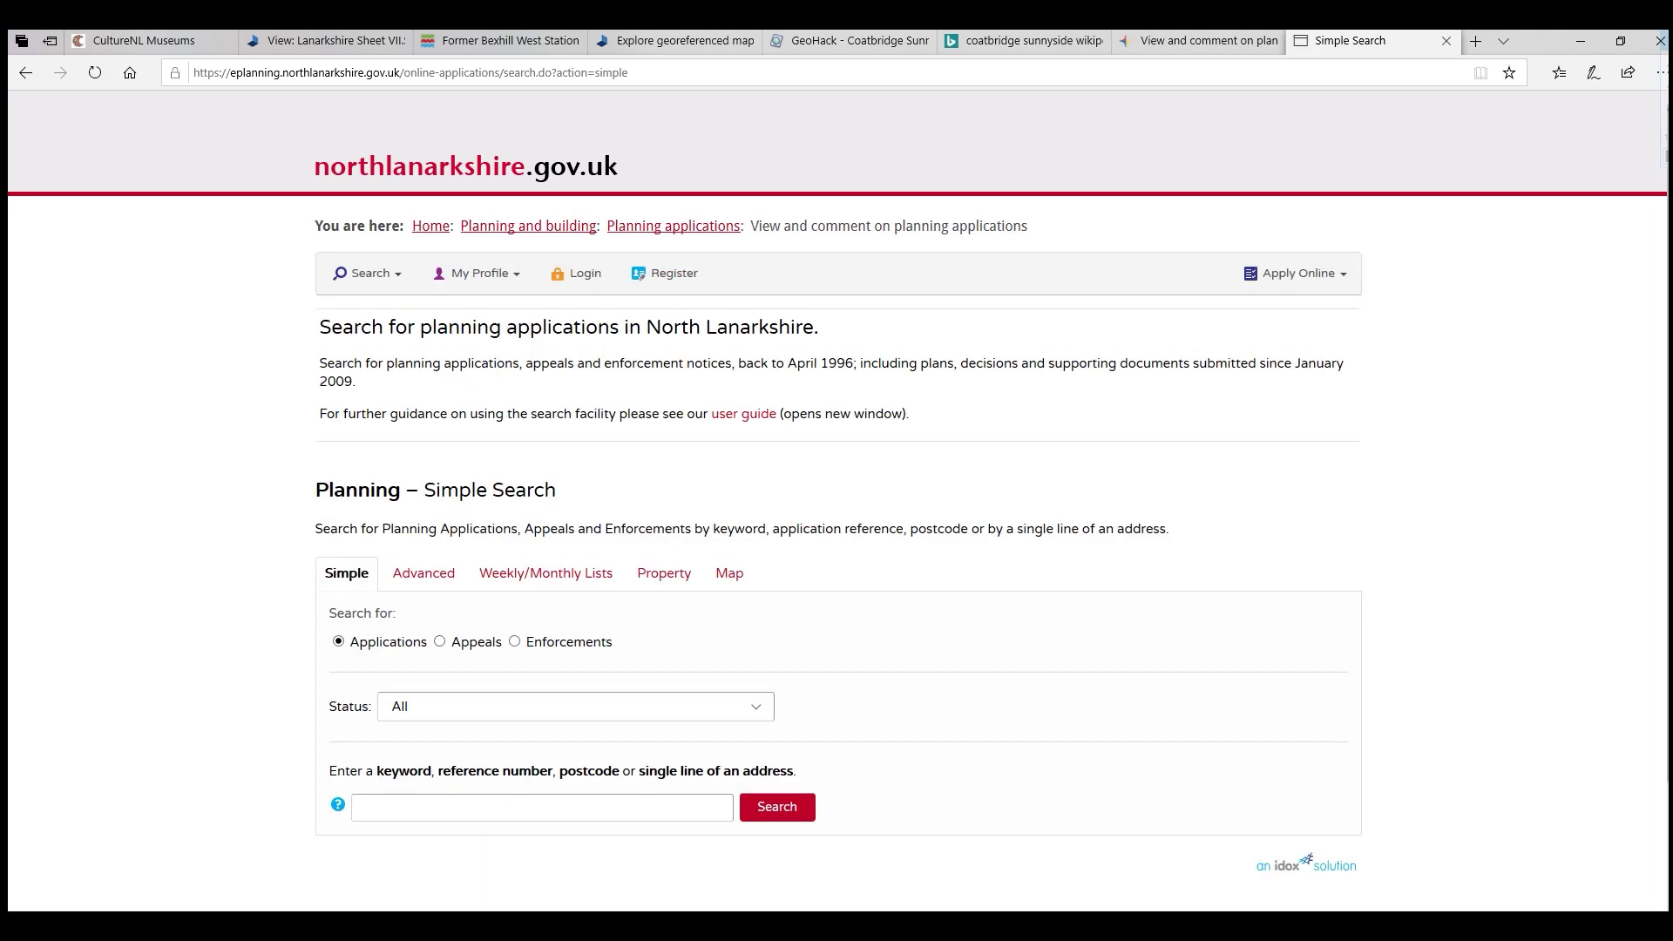
{"action": "scroll", "coordinate": [340, 423], "scroll_direction": "down", "scroll_amount": 3}
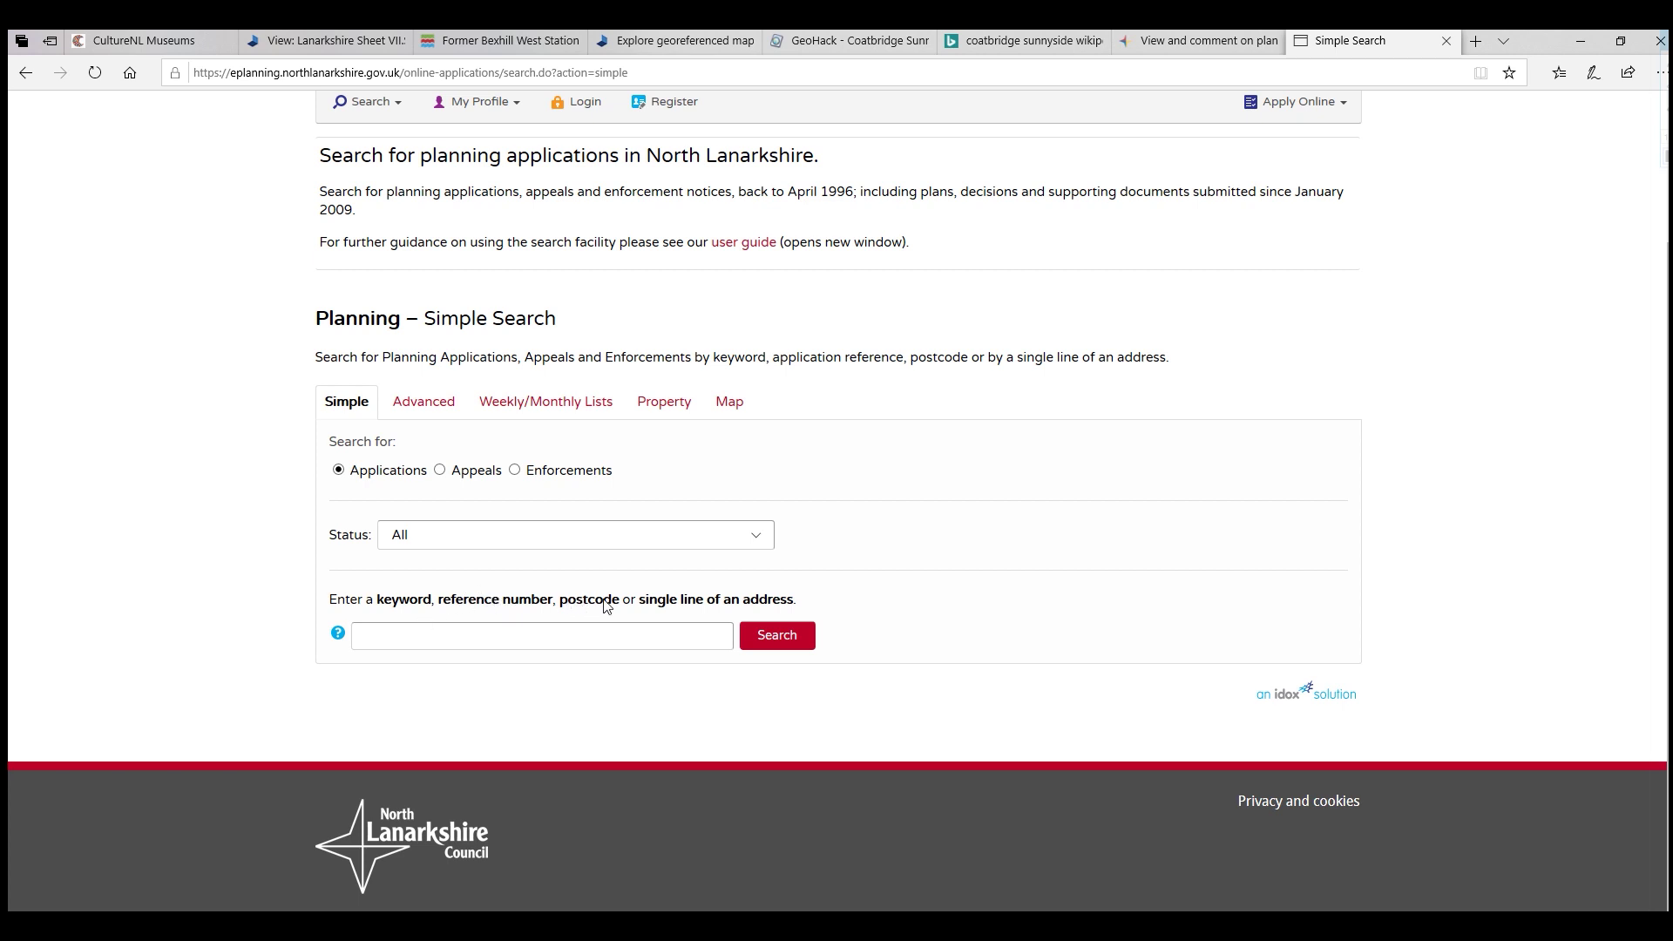
{"action": "left_click", "coordinate": [470, 635]}
{"action": "type", "text": "ML53HR"}
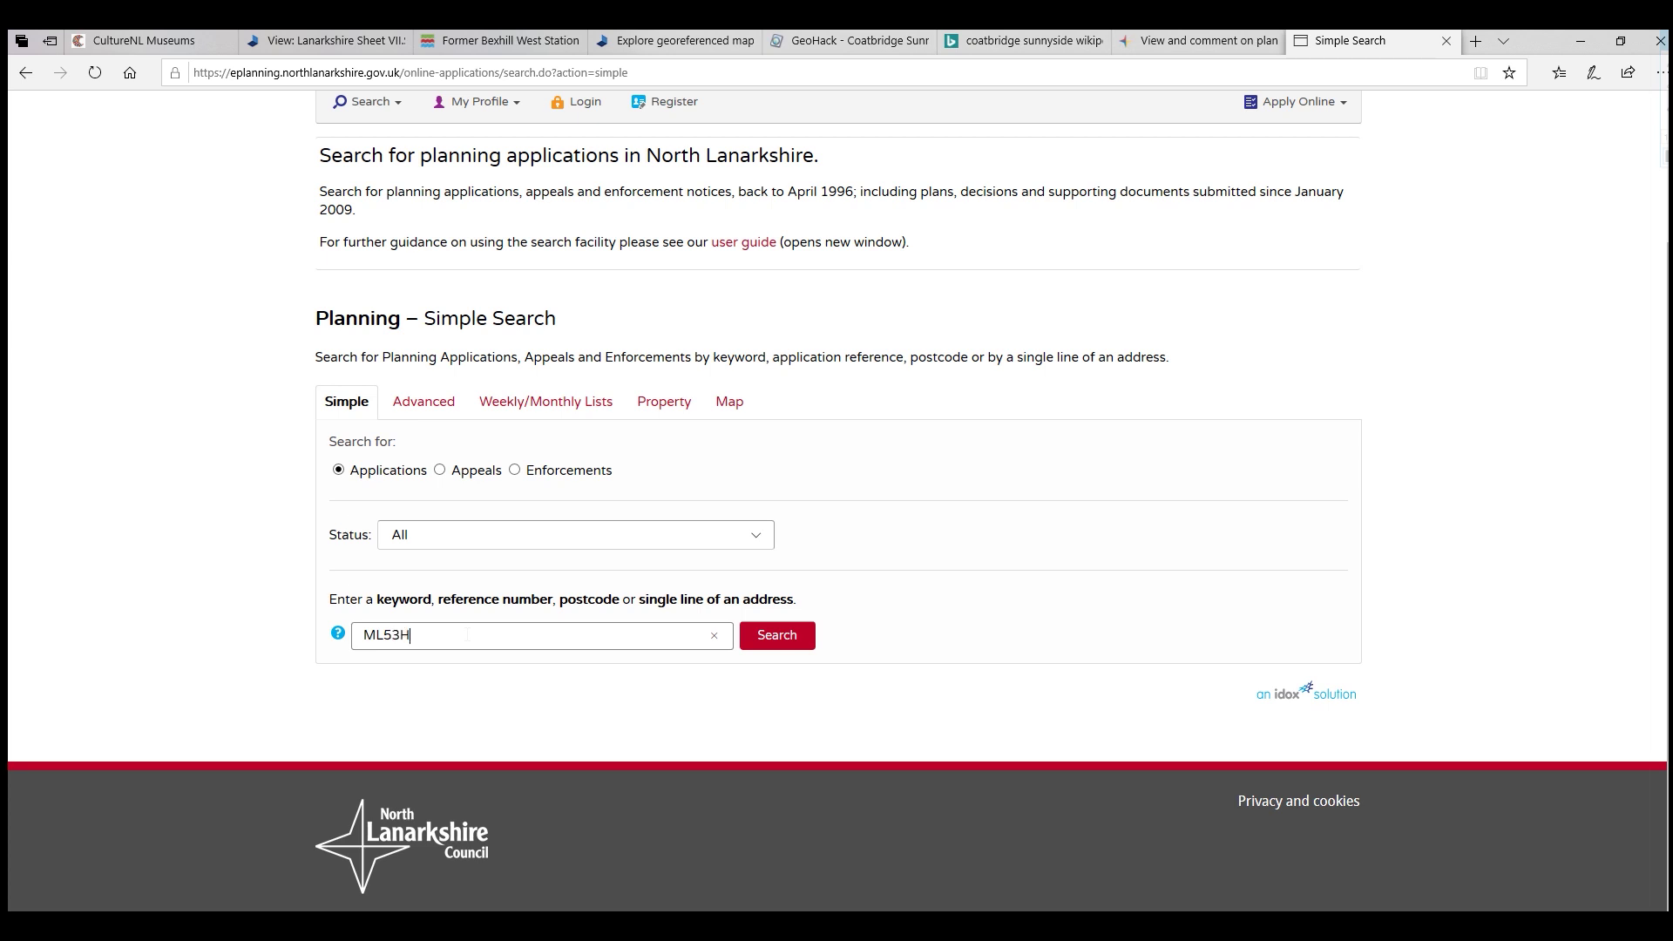
{"action": "left_click", "coordinate": [790, 643]}
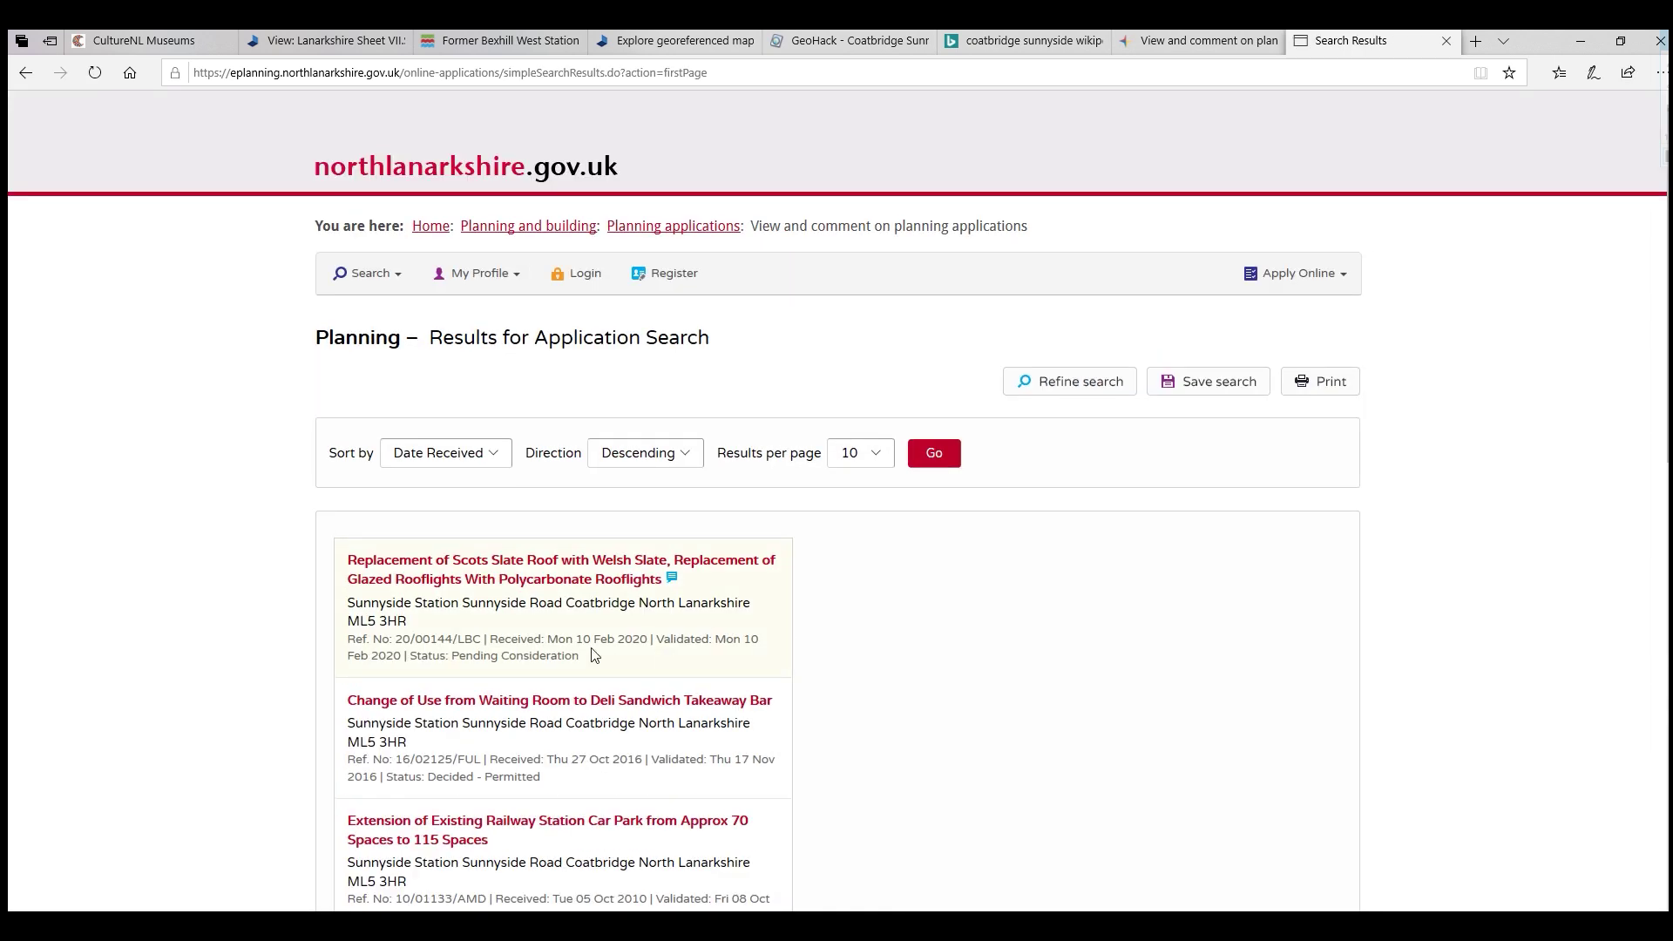
Review the planning search results and open the application for replacing the station's Scots slate roof with Welsh slate.
{"action": "scroll", "coordinate": [292, 567], "scroll_direction": "down", "scroll_amount": 4}
{"action": "scroll", "coordinate": [292, 567], "scroll_direction": "down", "scroll_amount": 7}
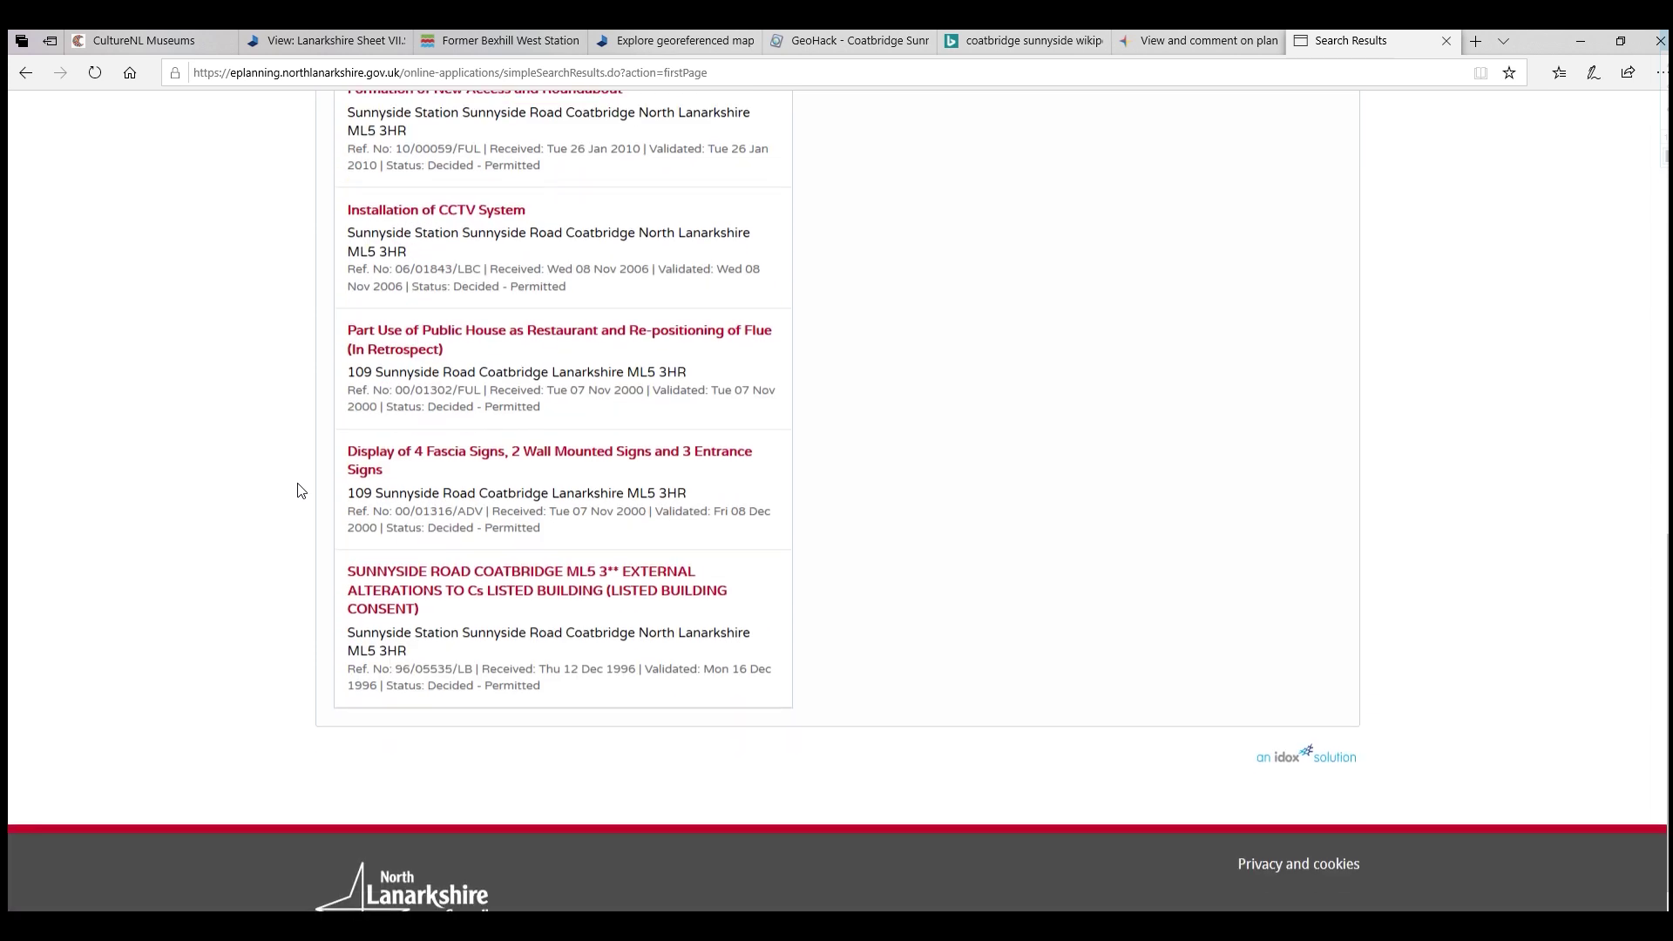
{"action": "scroll", "coordinate": [310, 542], "scroll_direction": "up", "scroll_amount": 10}
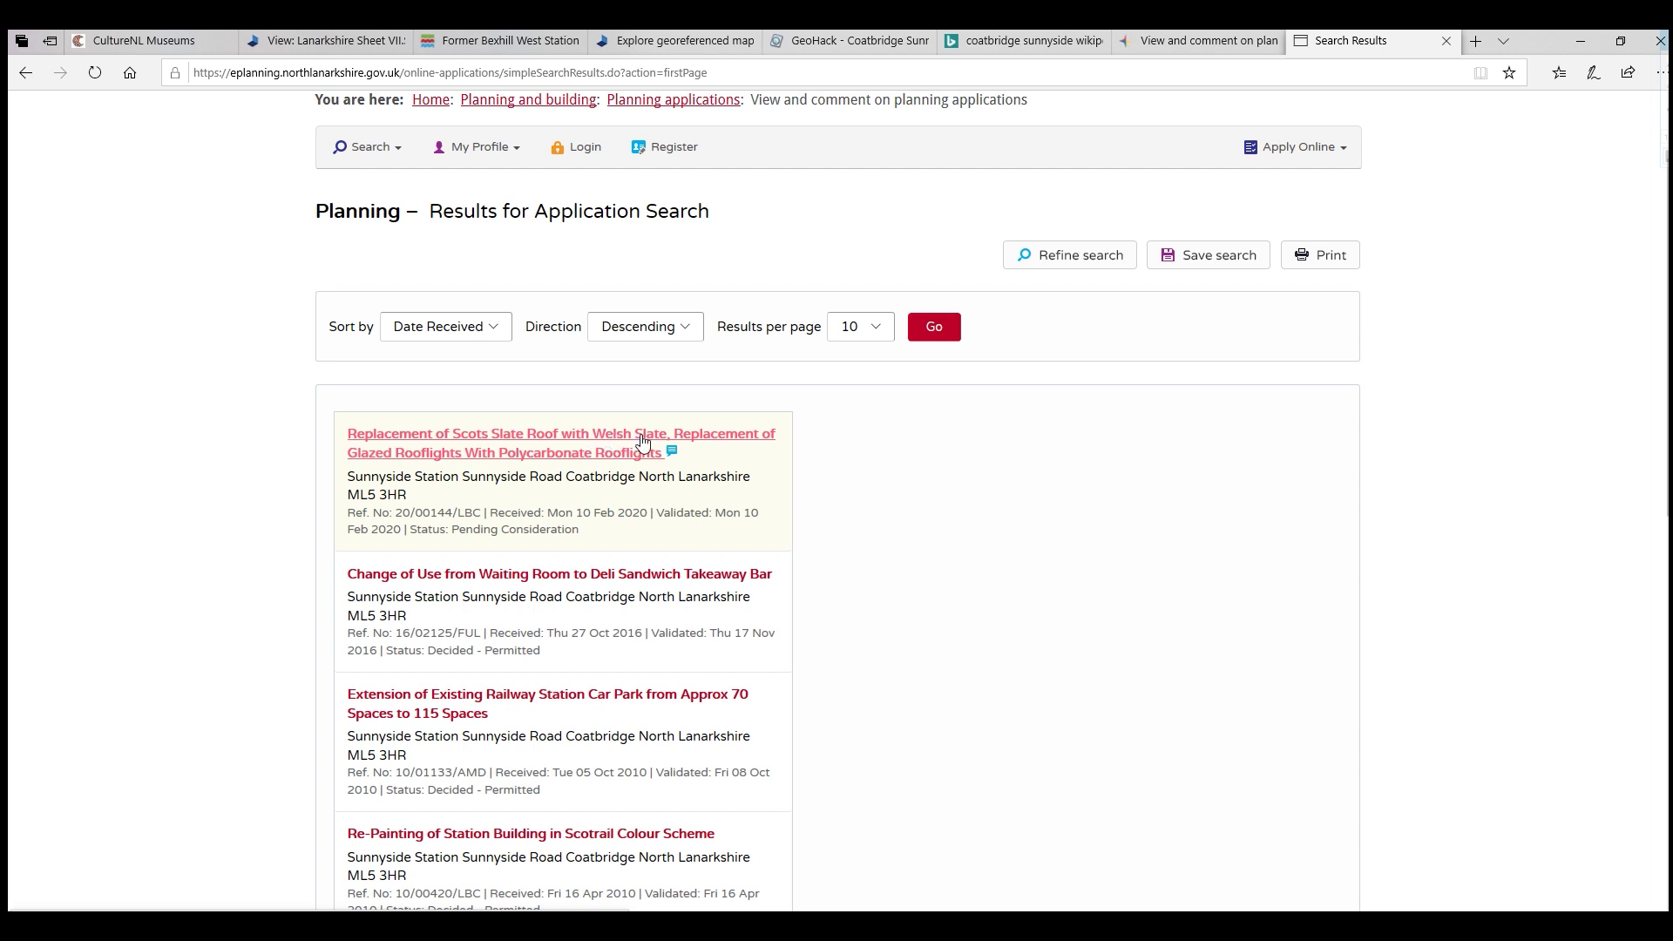
{"action": "left_click", "coordinate": [537, 453]}
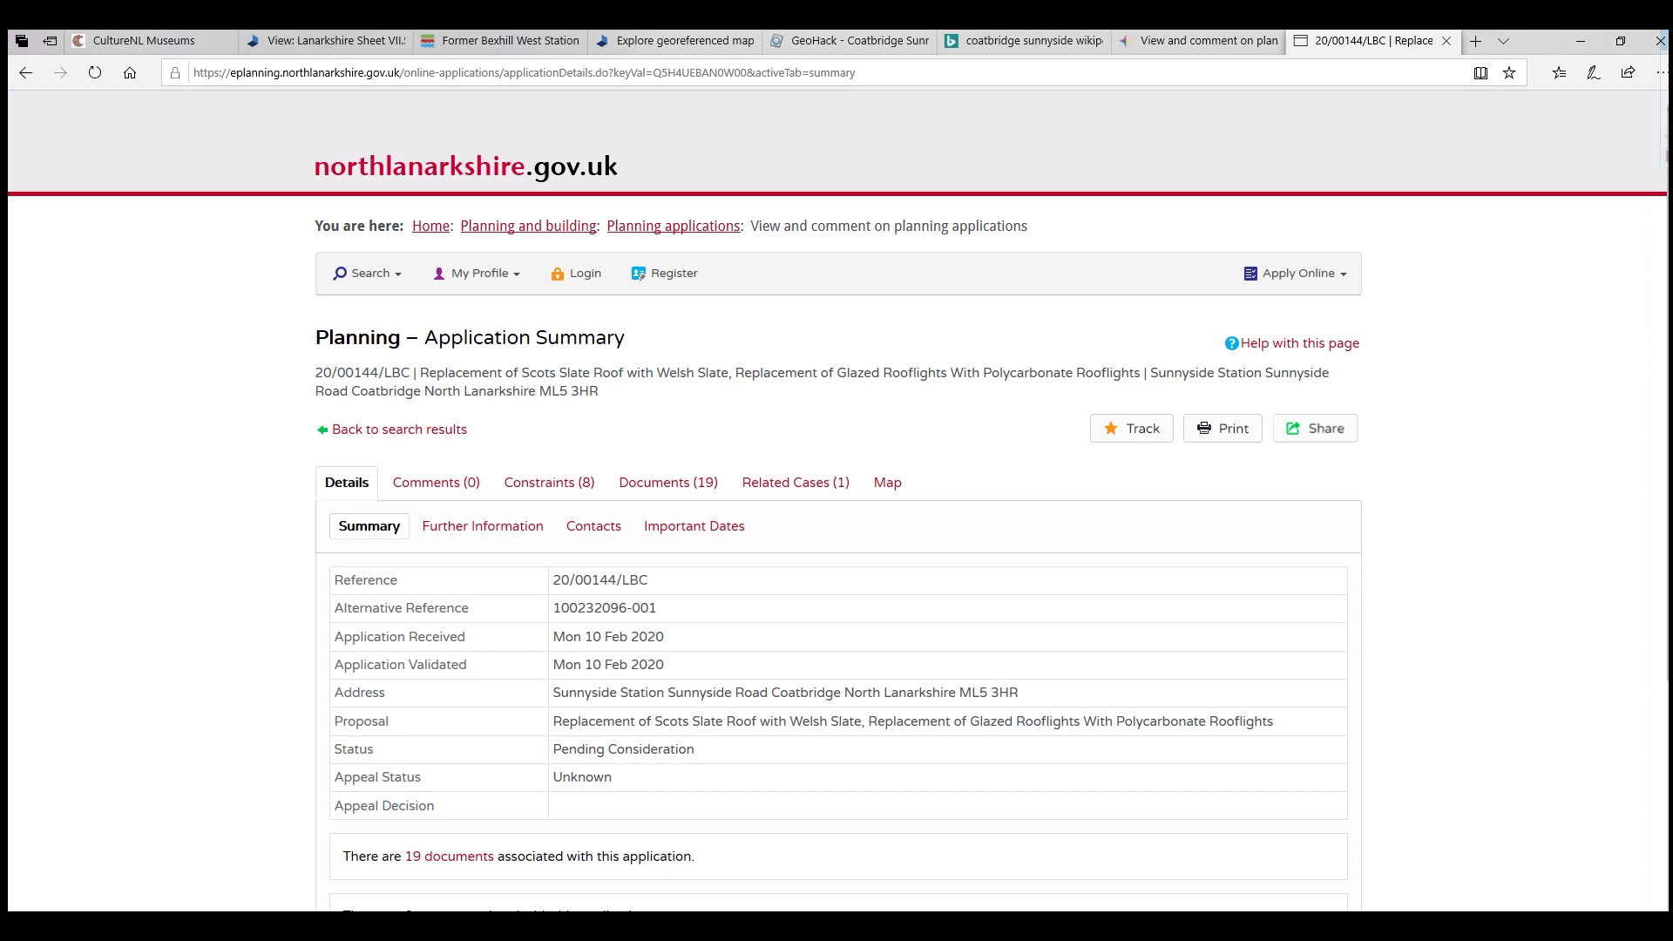
{"action": "scroll", "coordinate": [837, 501], "scroll_direction": "down", "scroll_amount": 2}
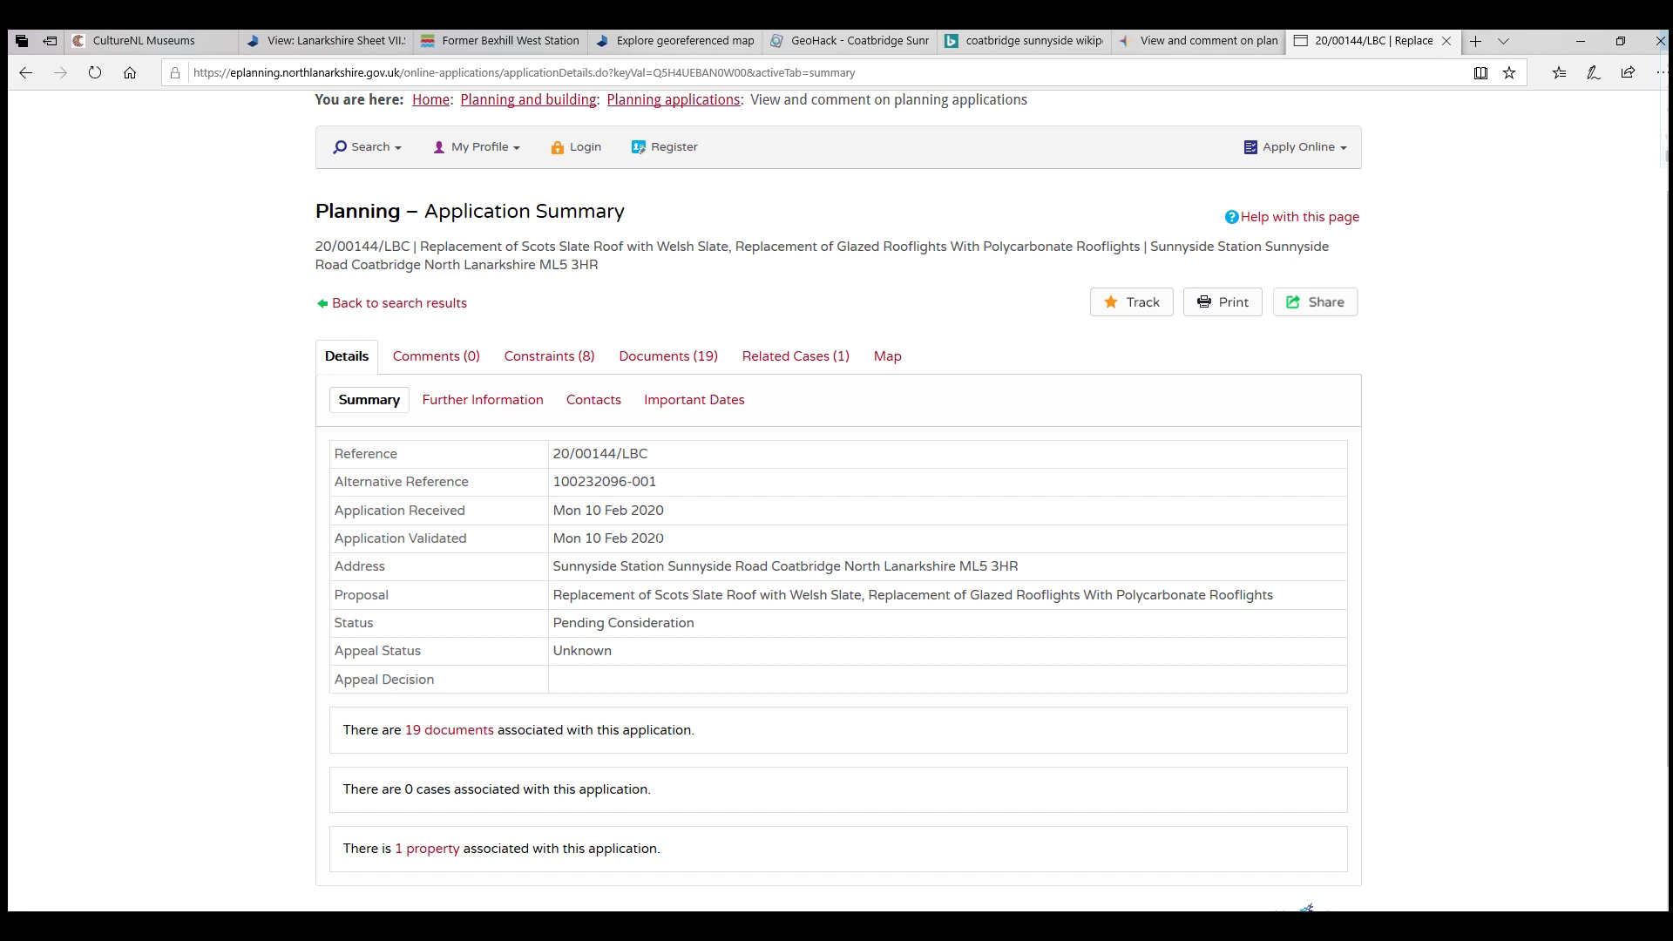
Open the Existing elevations drawing from the roof application's documents and examine the station elevations and metre scale bar up close.
{"action": "left_click", "coordinate": [668, 357]}
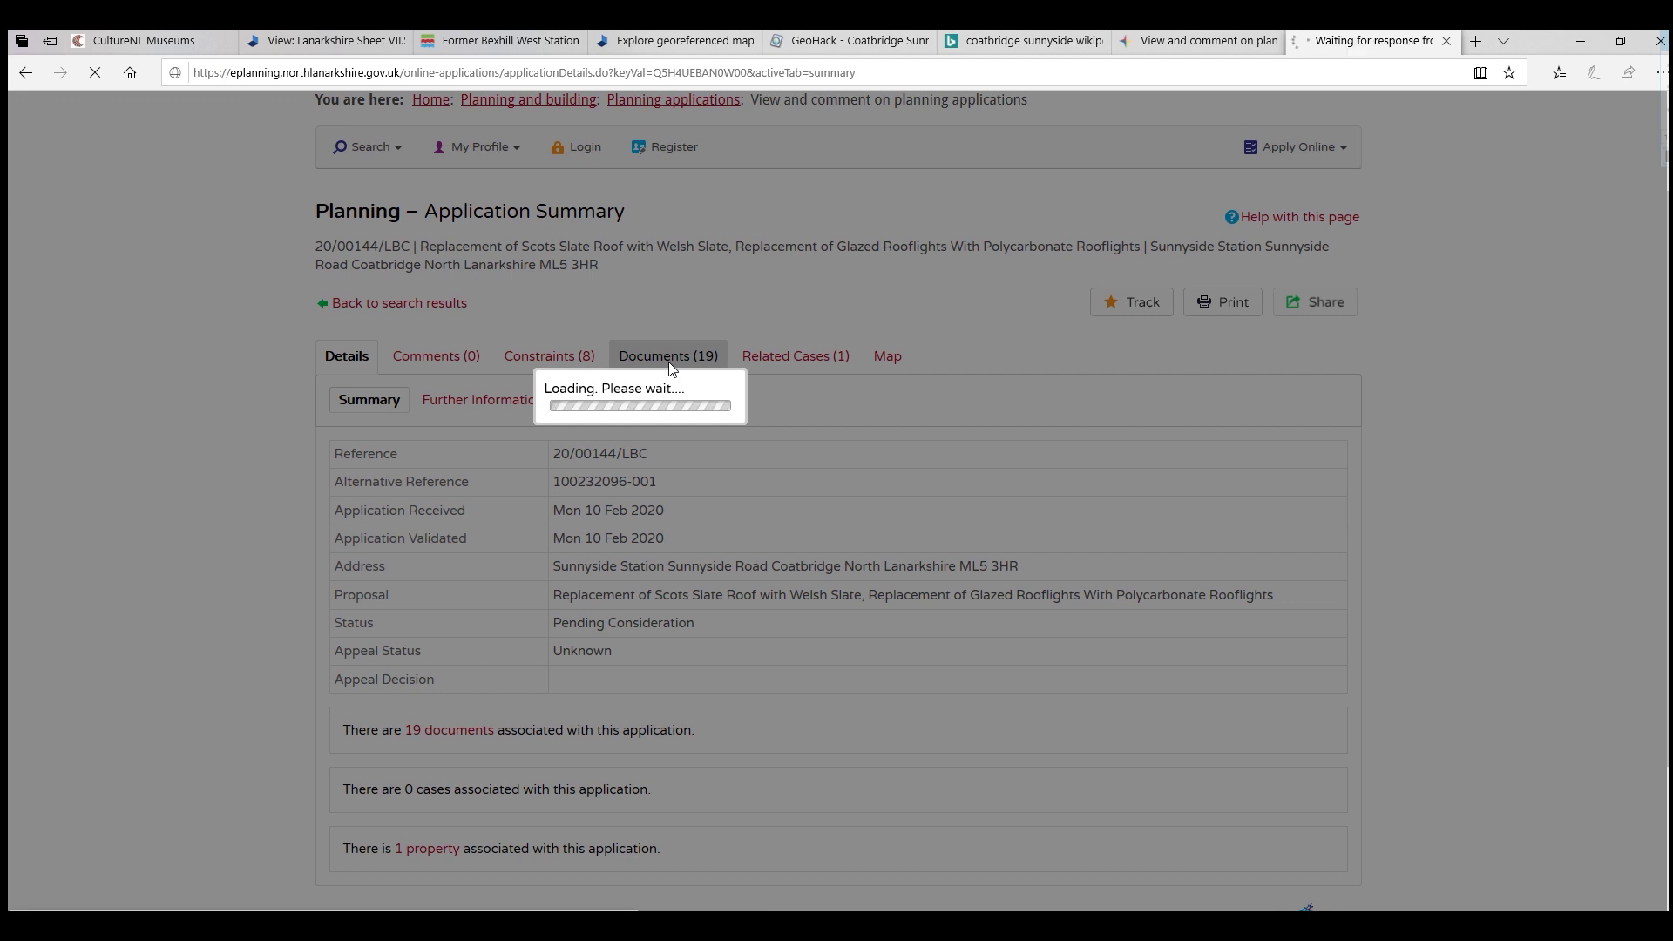
{"action": "scroll", "coordinate": [633, 424], "scroll_direction": "down", "scroll_amount": 1}
{"action": "scroll", "coordinate": [633, 424], "scroll_direction": "down", "scroll_amount": 3}
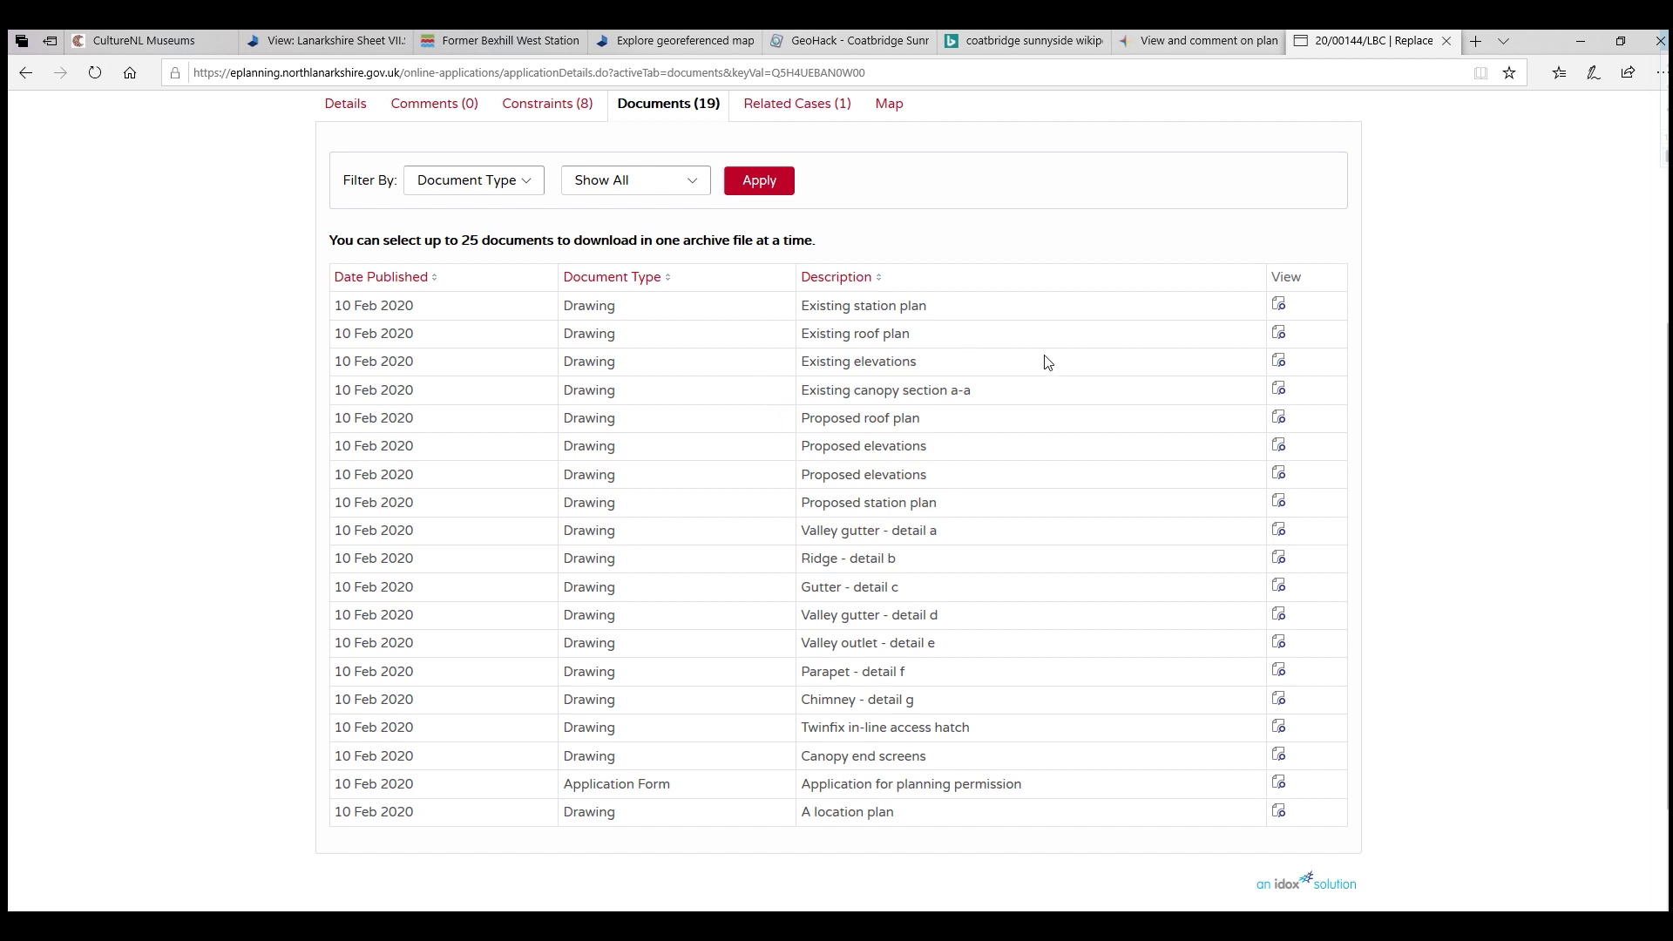
{"action": "left_click", "coordinate": [1279, 363]}
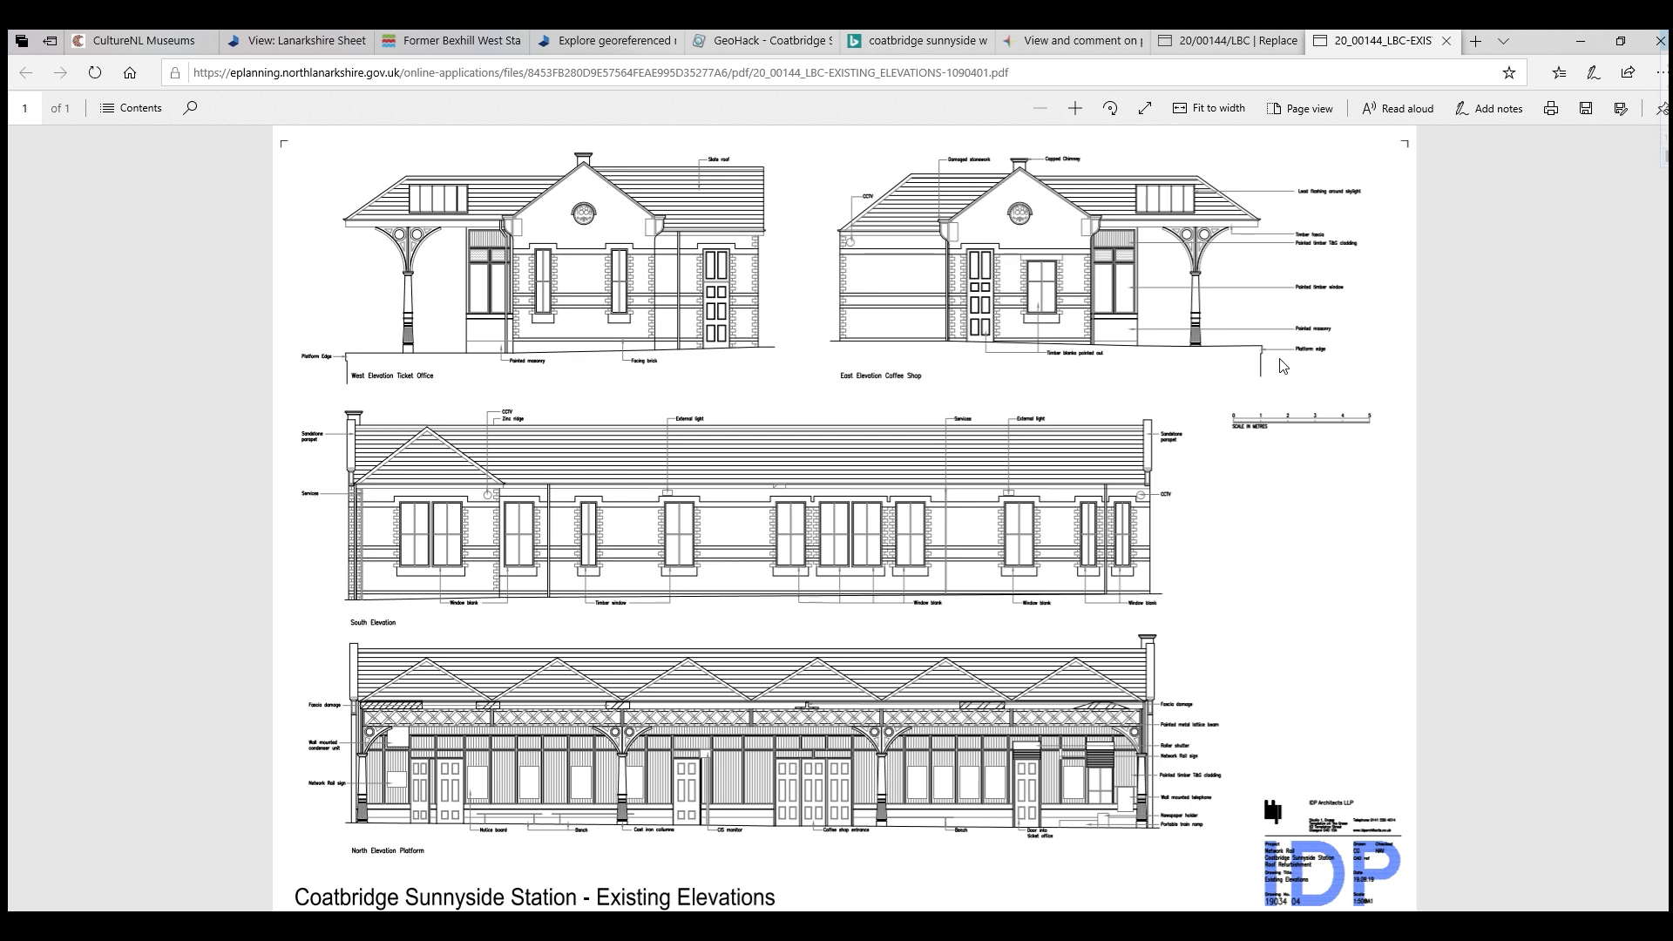
{"action": "left_click", "coordinate": [1076, 110]}
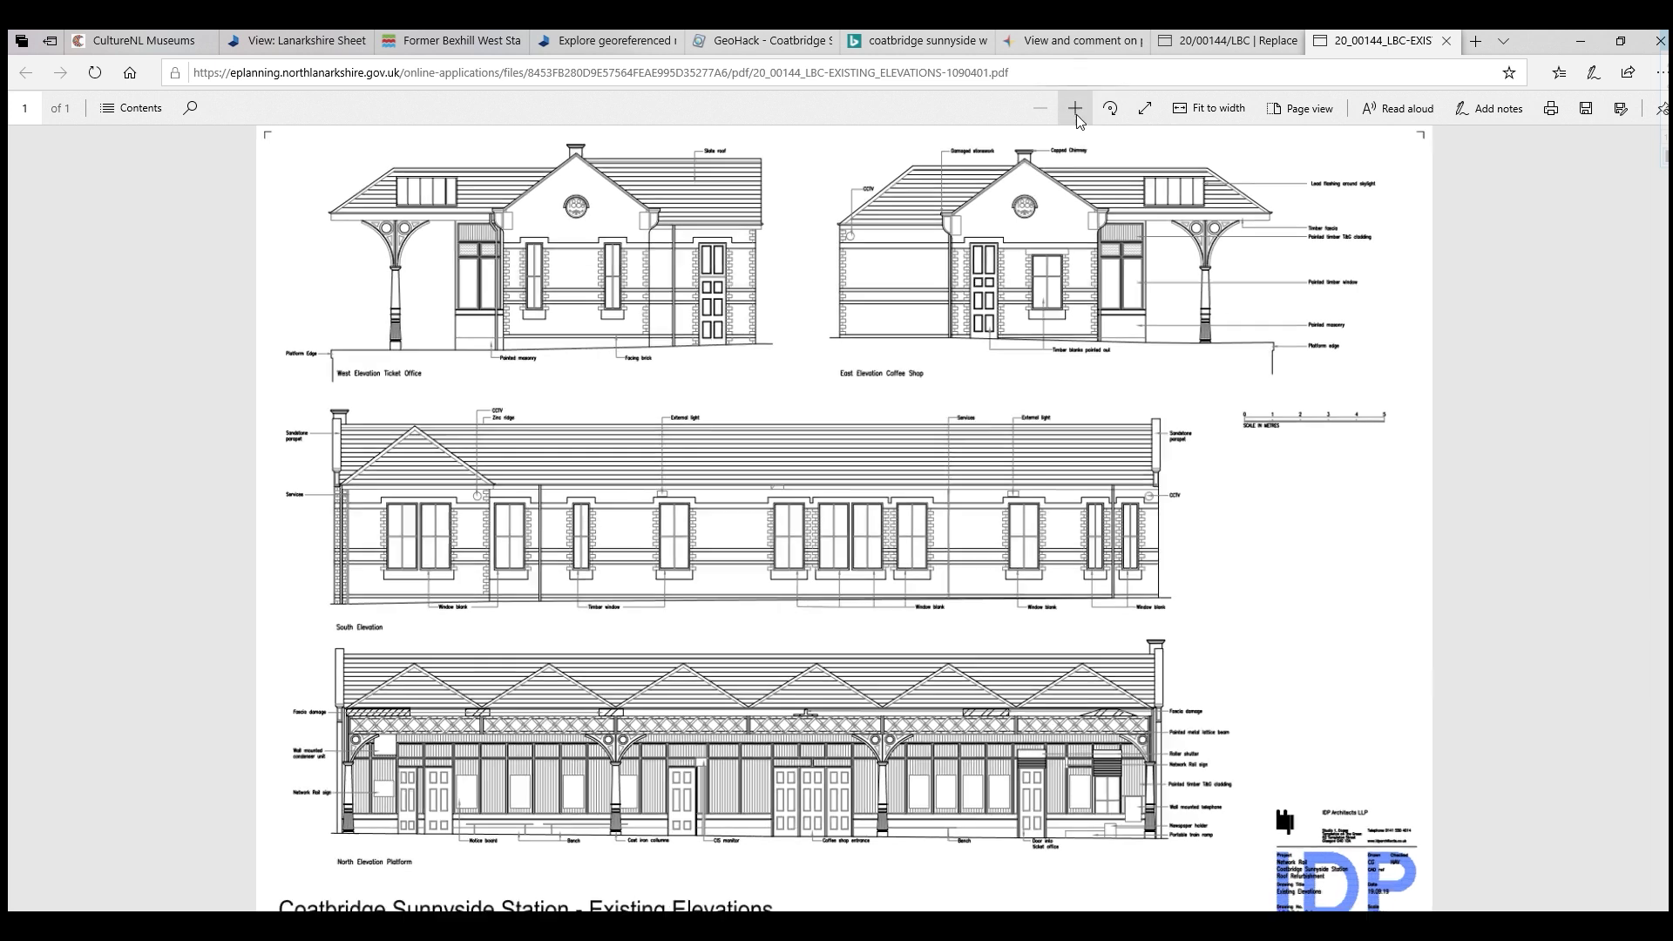
{"action": "left_click", "coordinate": [1075, 110]}
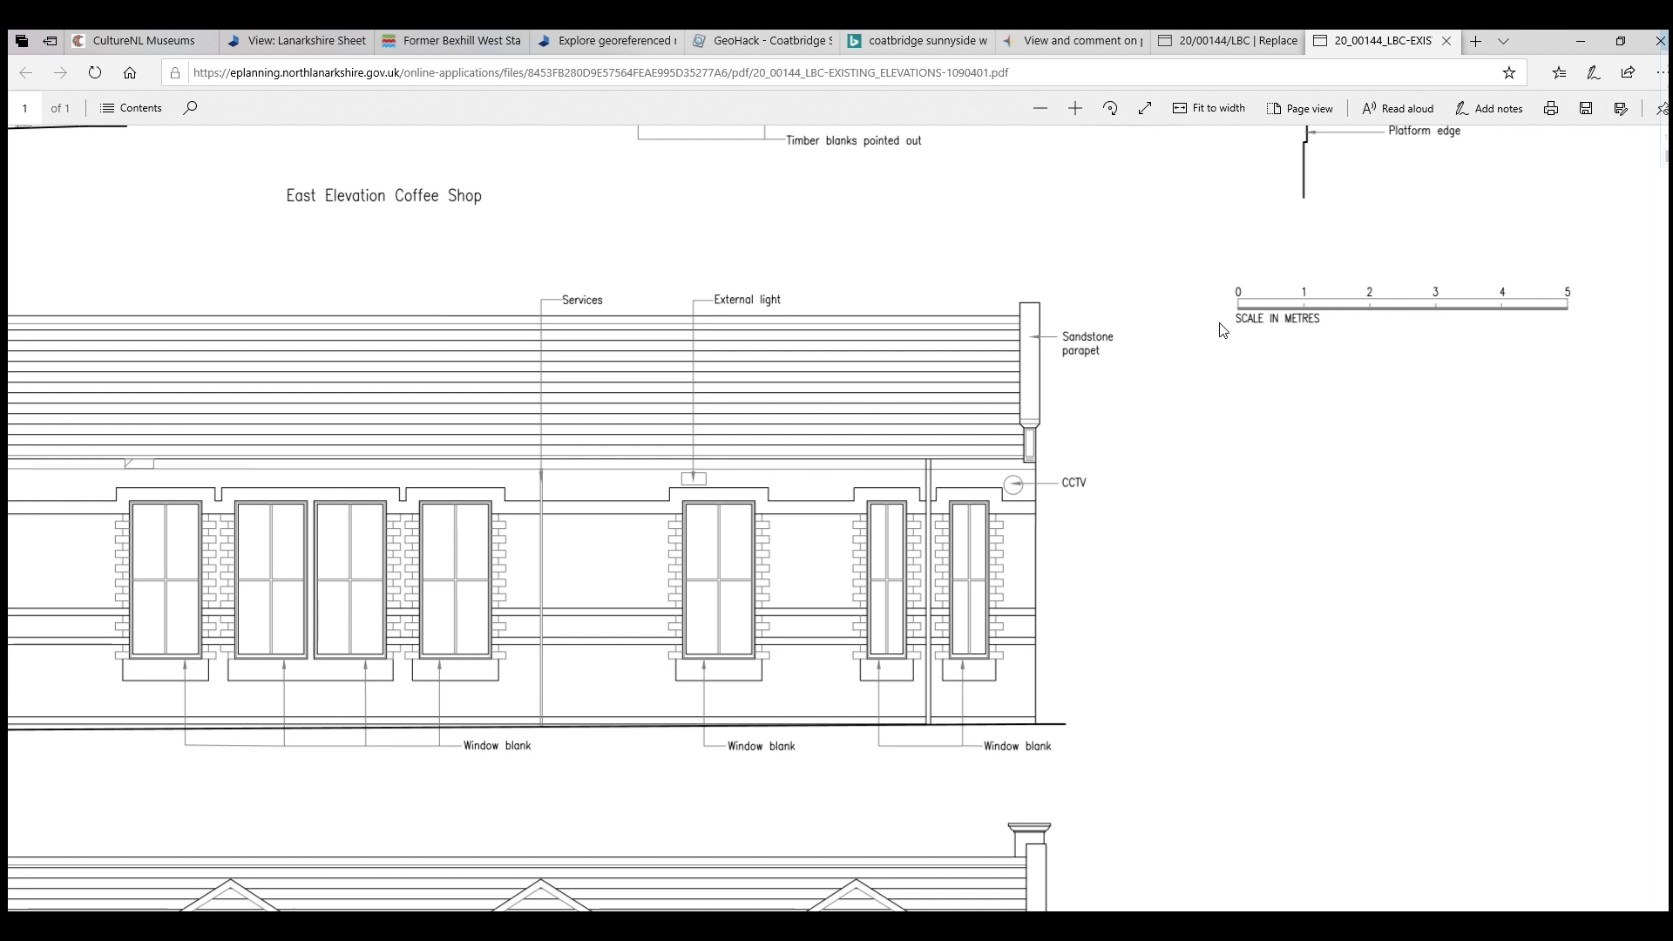
{"action": "left_click", "coordinate": [1049, 111]}
{"action": "left_click", "coordinate": [1049, 111]}
{"action": "left_click", "coordinate": [1049, 110]}
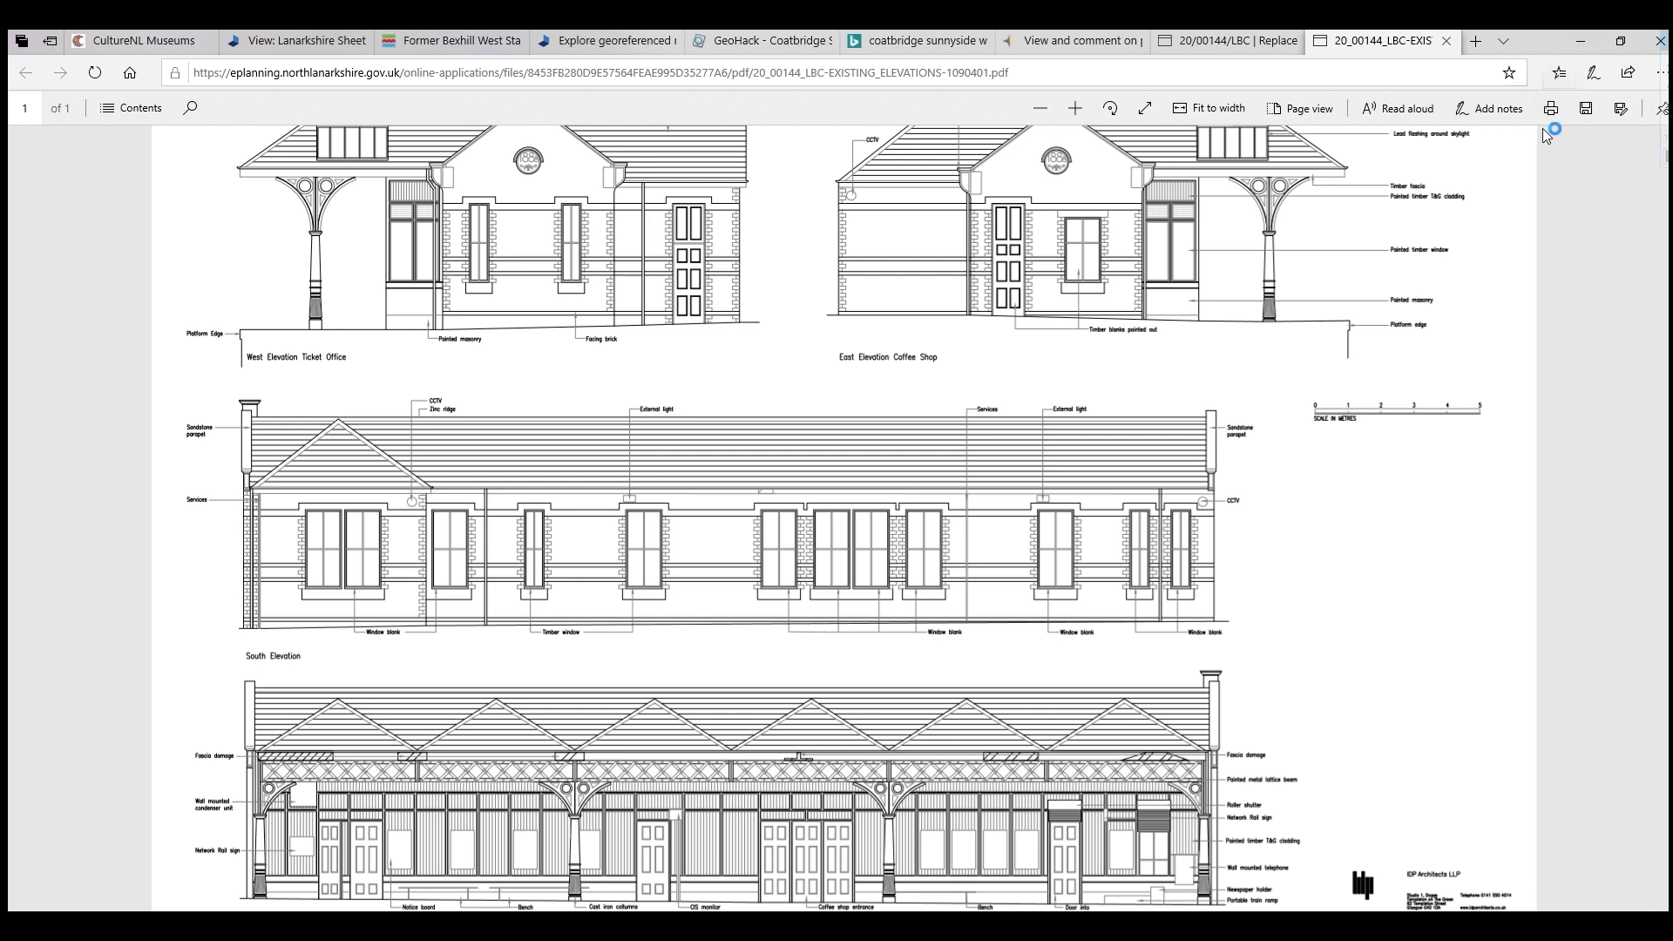
{"action": "left_click", "coordinate": [1039, 109]}
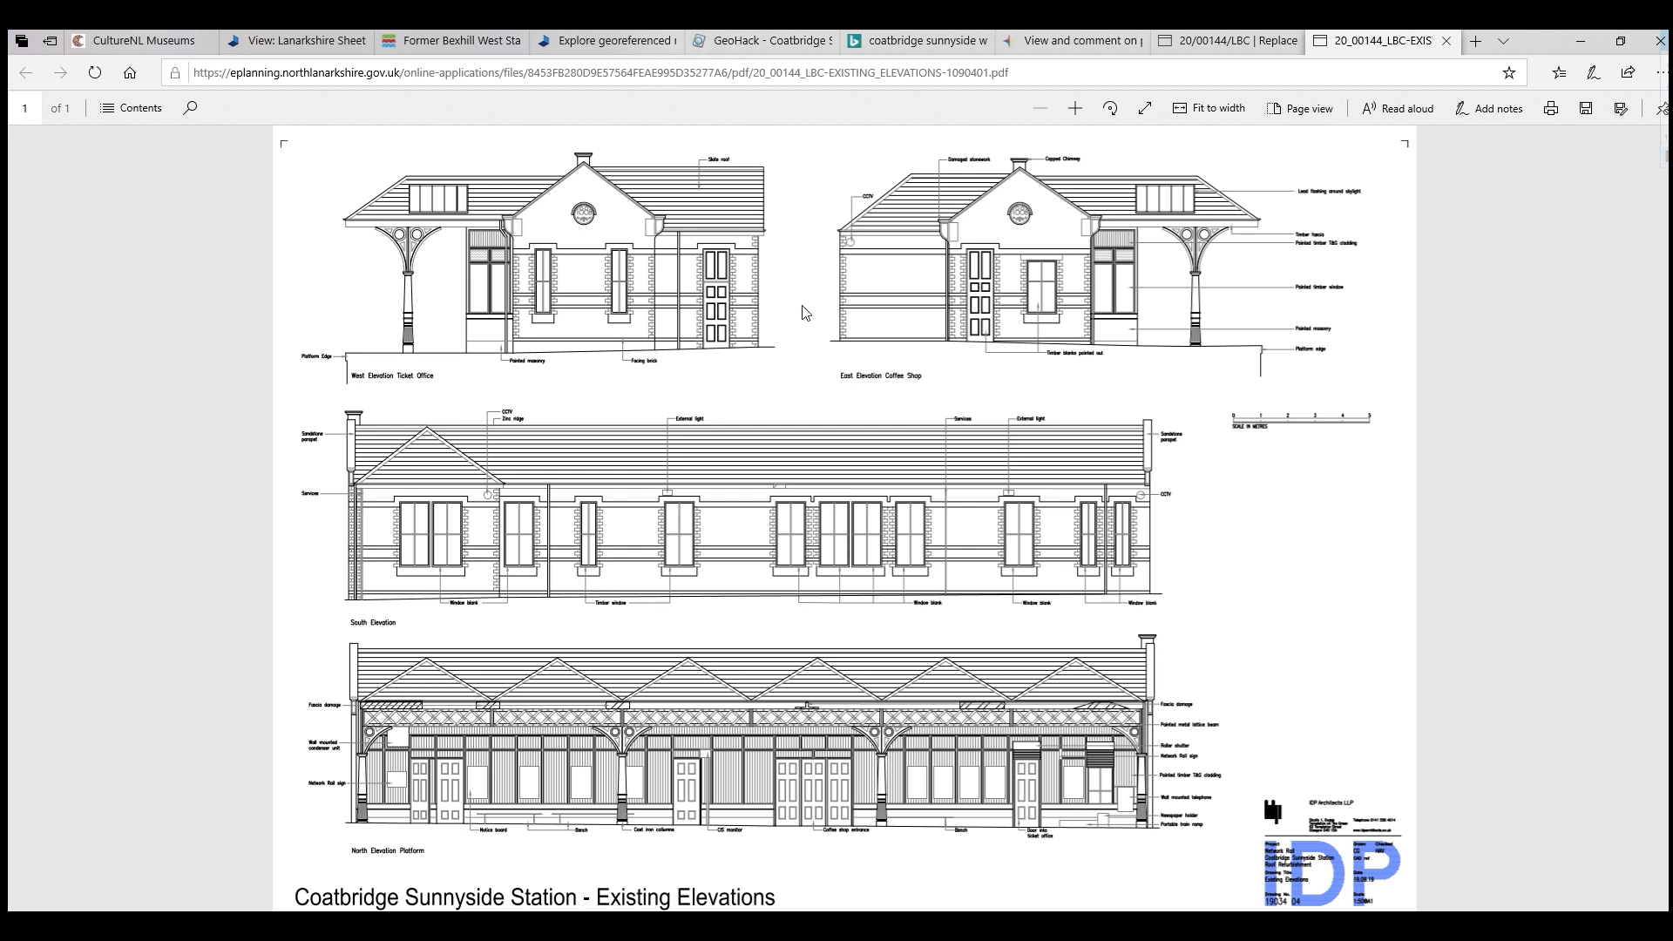
Open the Existing canopy section a-a and Valley gutter - detail a drawings from the roof application's document list.
{"action": "left_click", "coordinate": [1209, 45]}
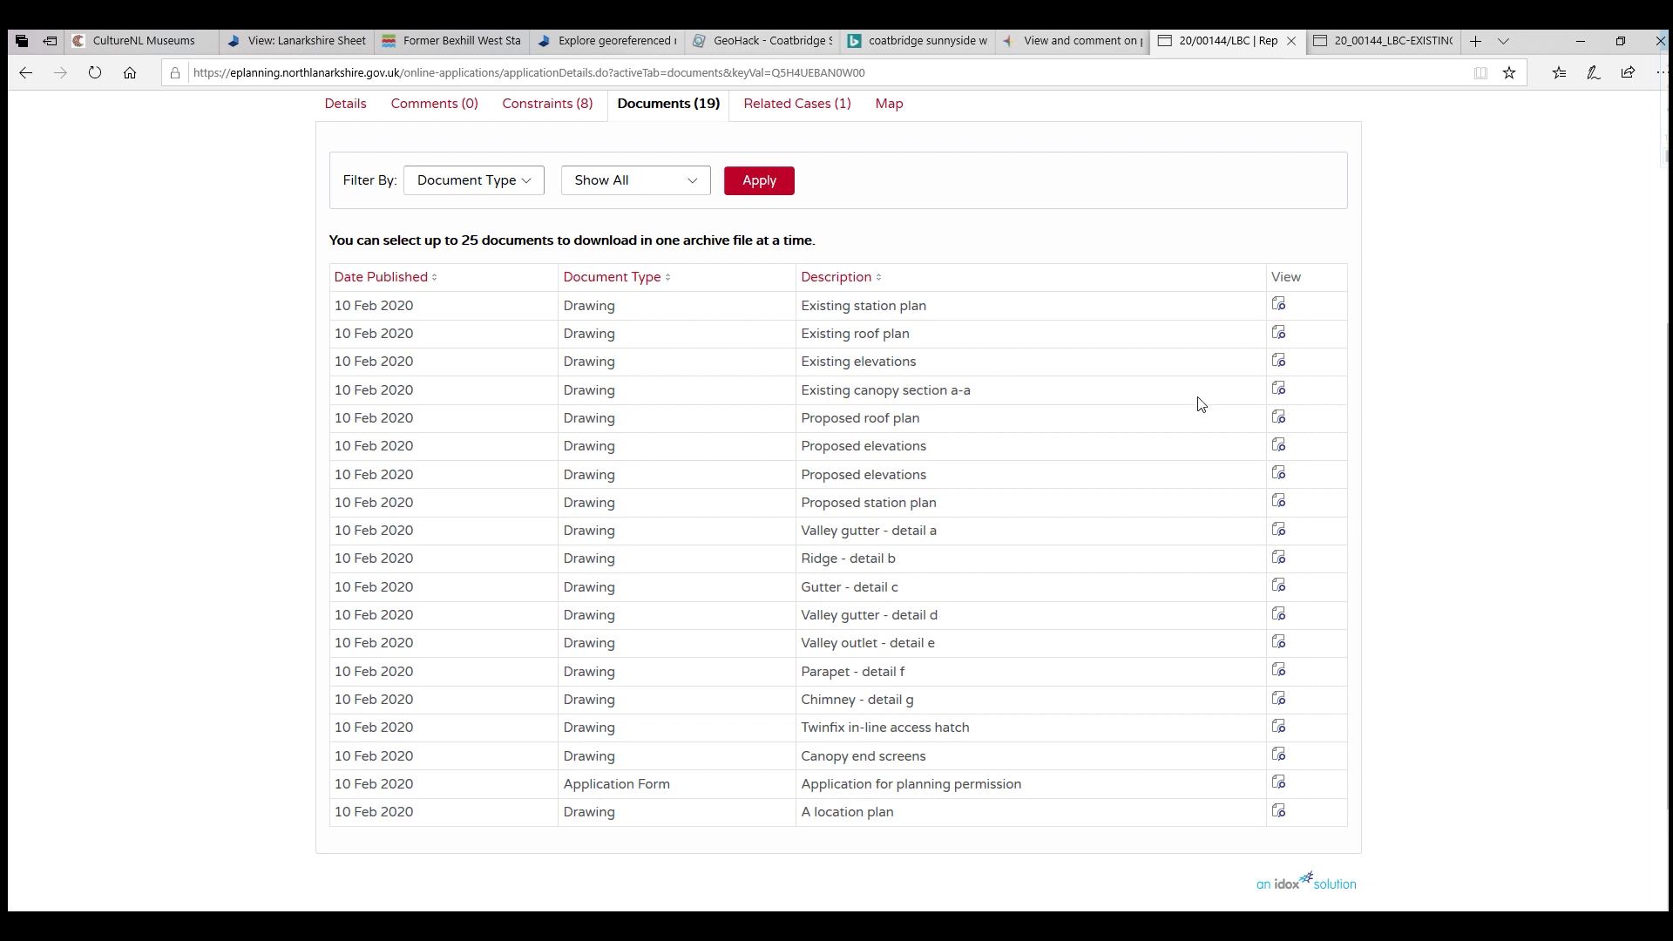
{"action": "left_click", "coordinate": [1285, 398]}
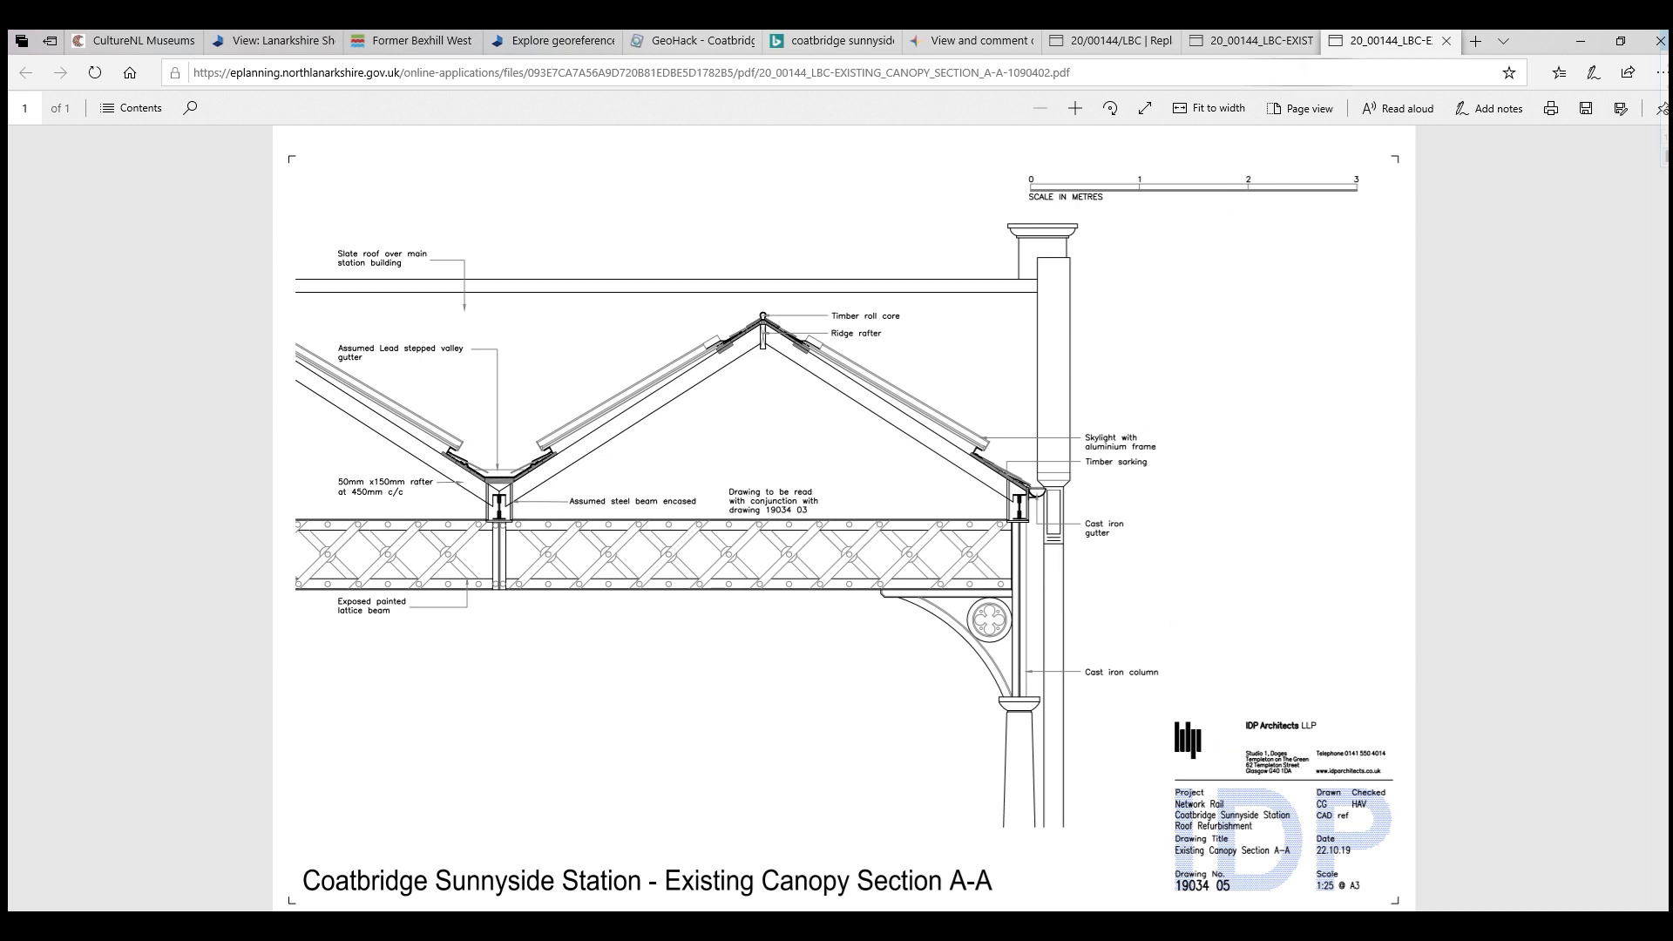
{"action": "left_click", "coordinate": [1114, 48]}
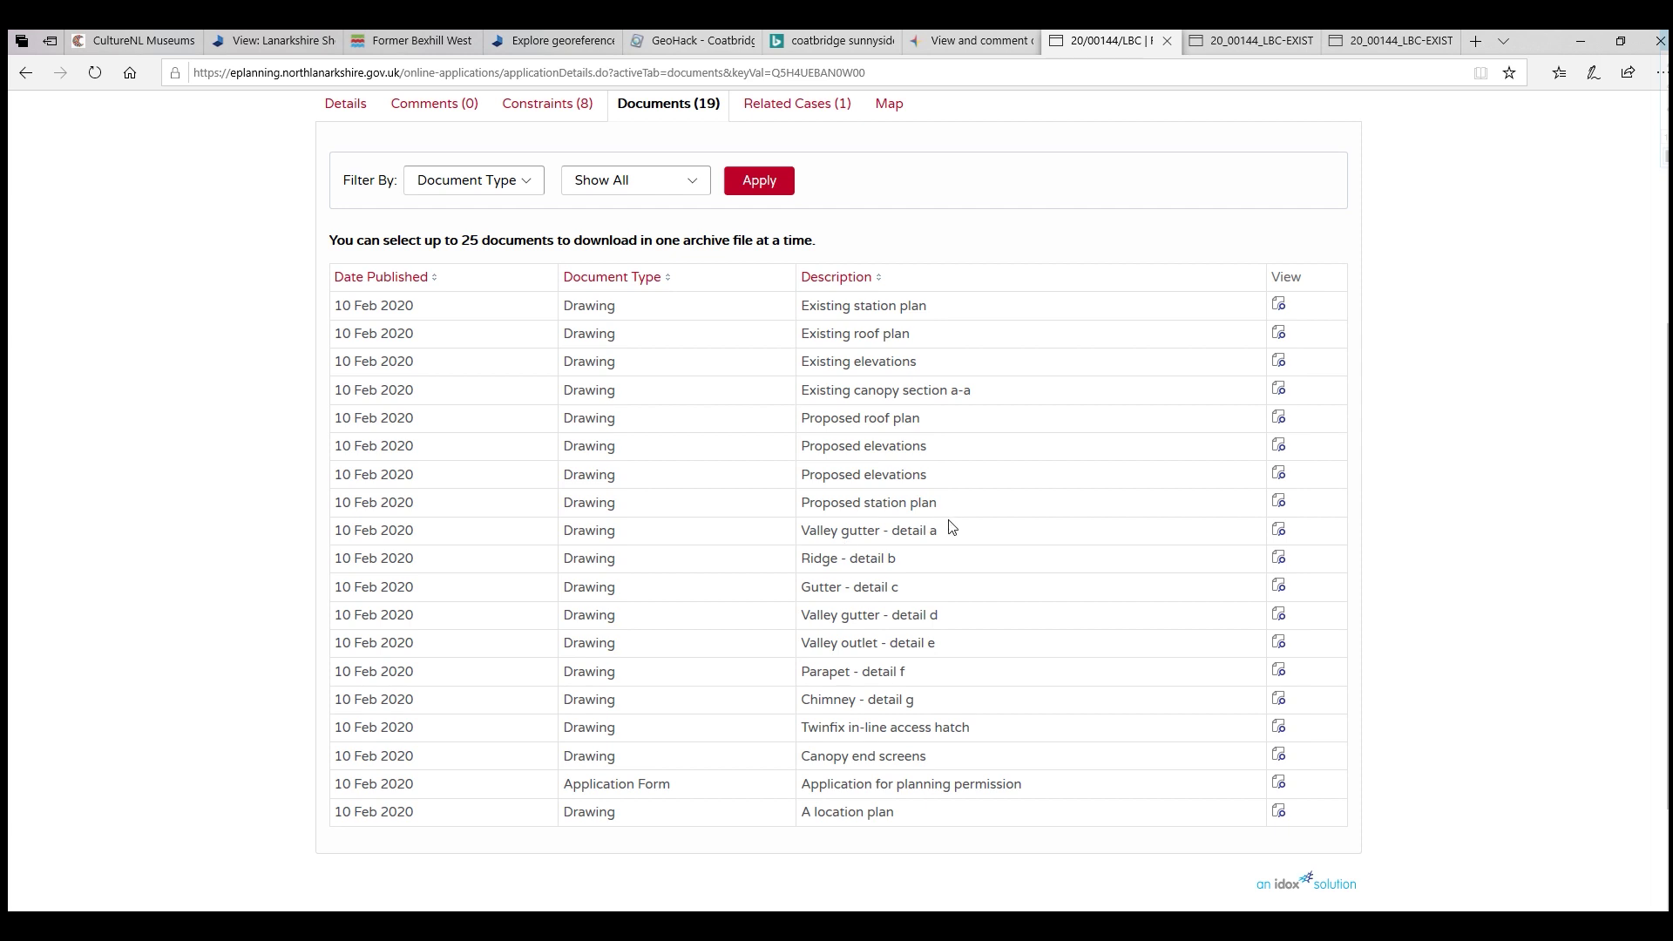
{"action": "left_click", "coordinate": [1279, 533]}
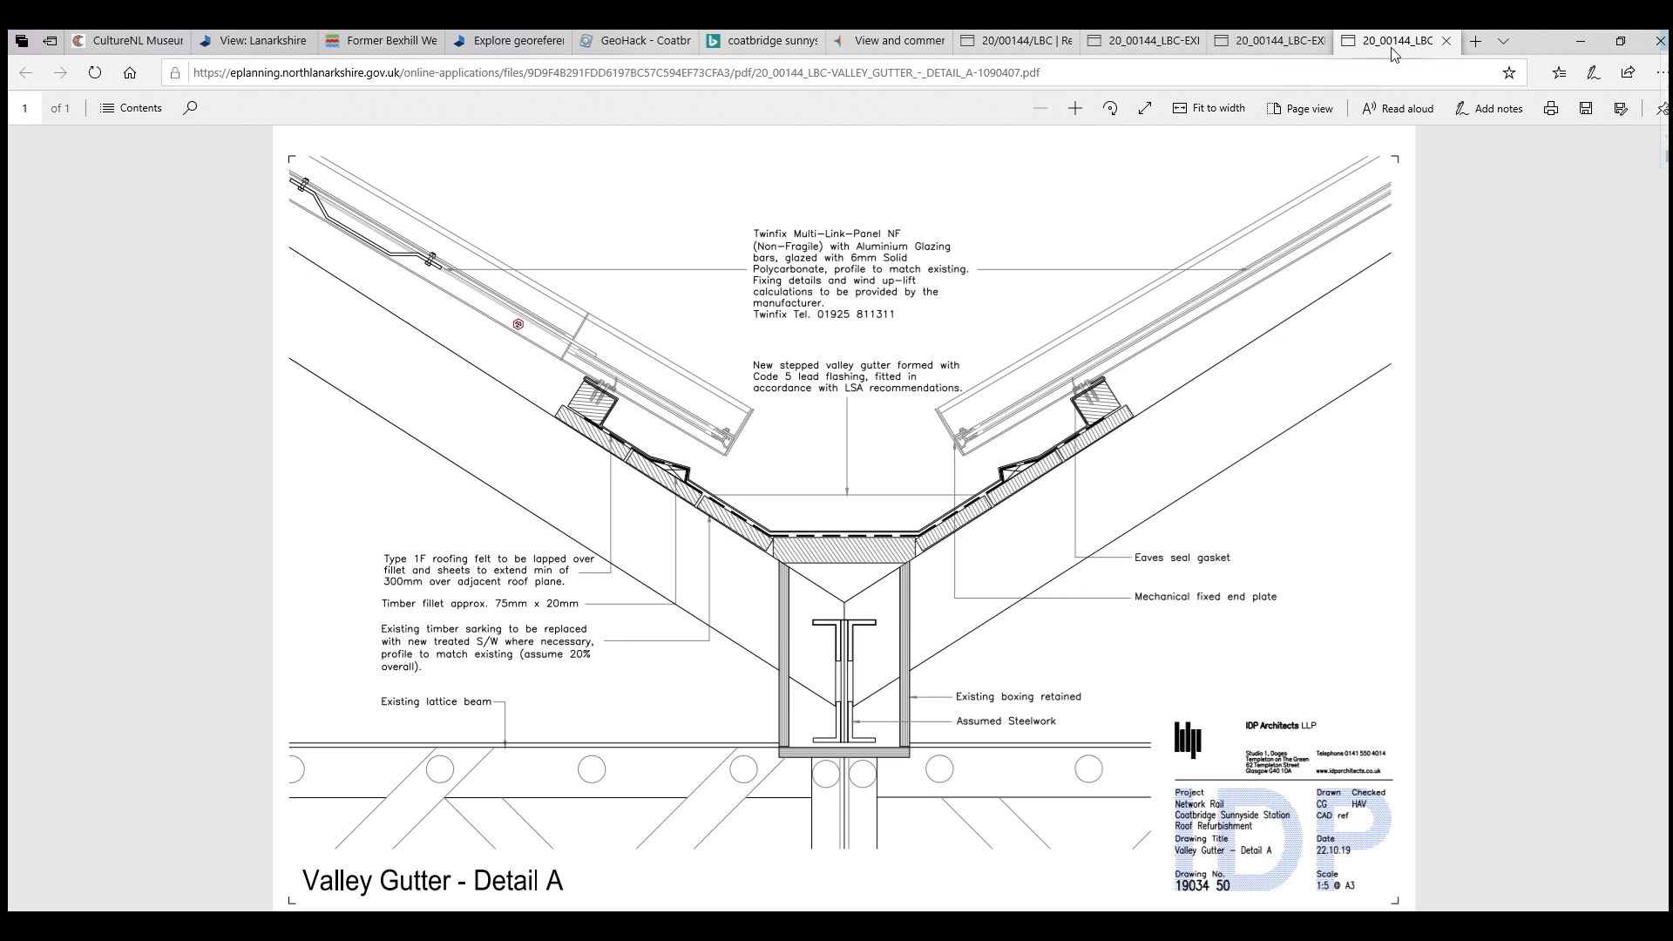
Return to the simple planning search and rerun it for applications using the station's postcode.
{"action": "left_click", "coordinate": [1023, 49]}
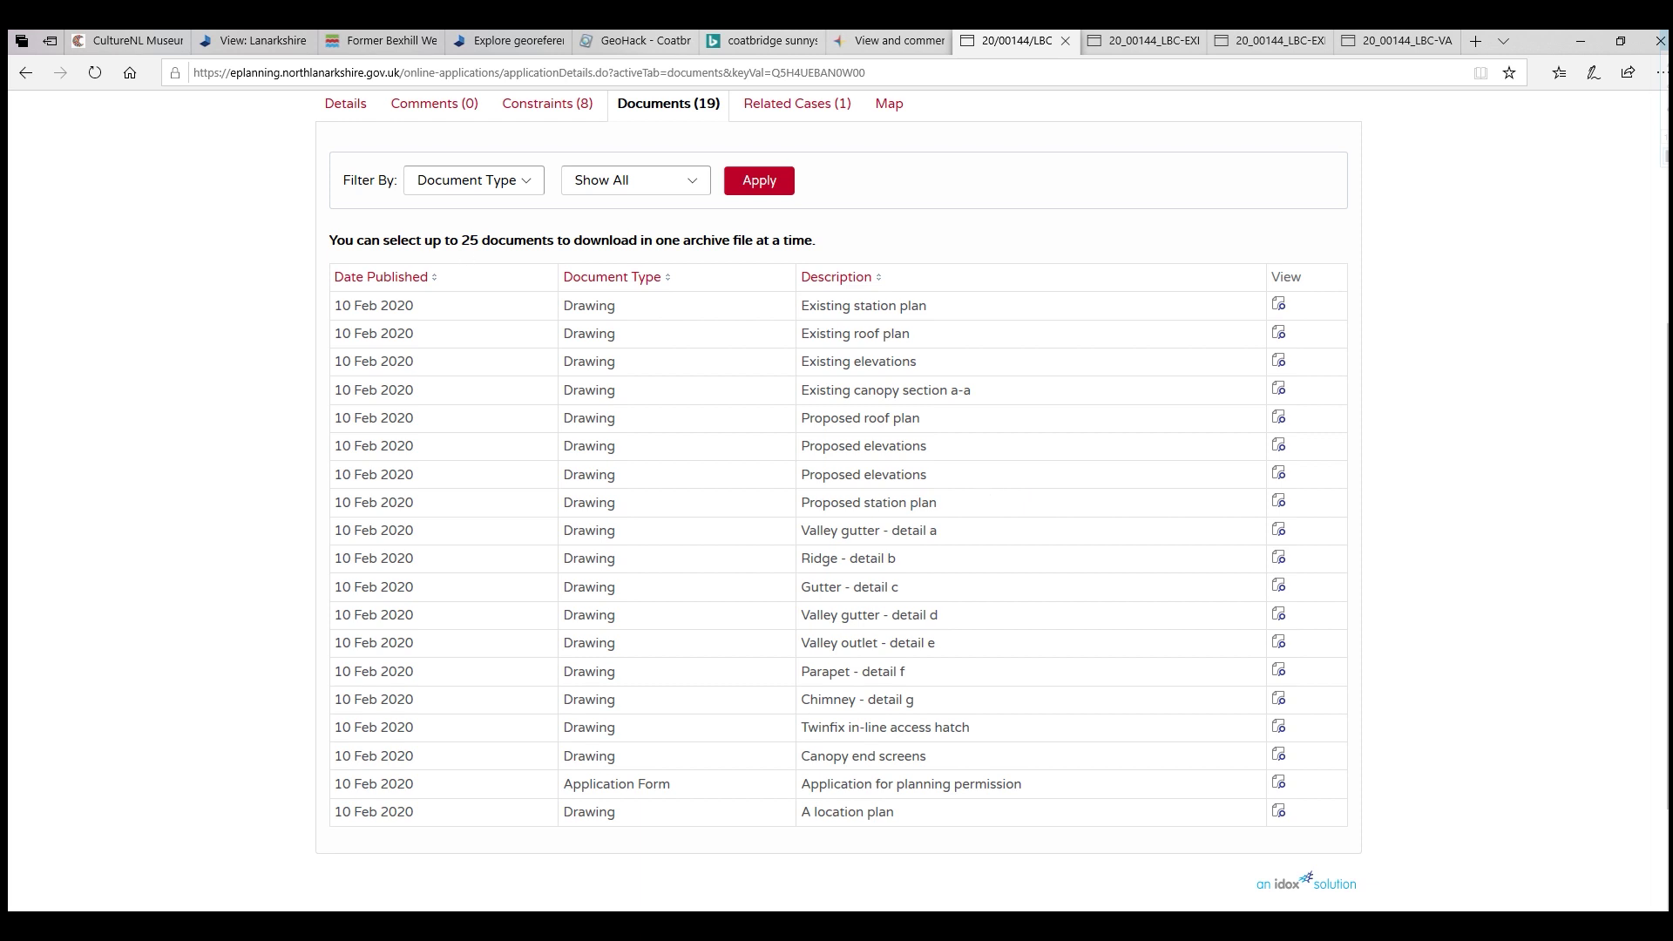
{"action": "left_click", "coordinate": [29, 77]}
{"action": "left_click", "coordinate": [31, 81]}
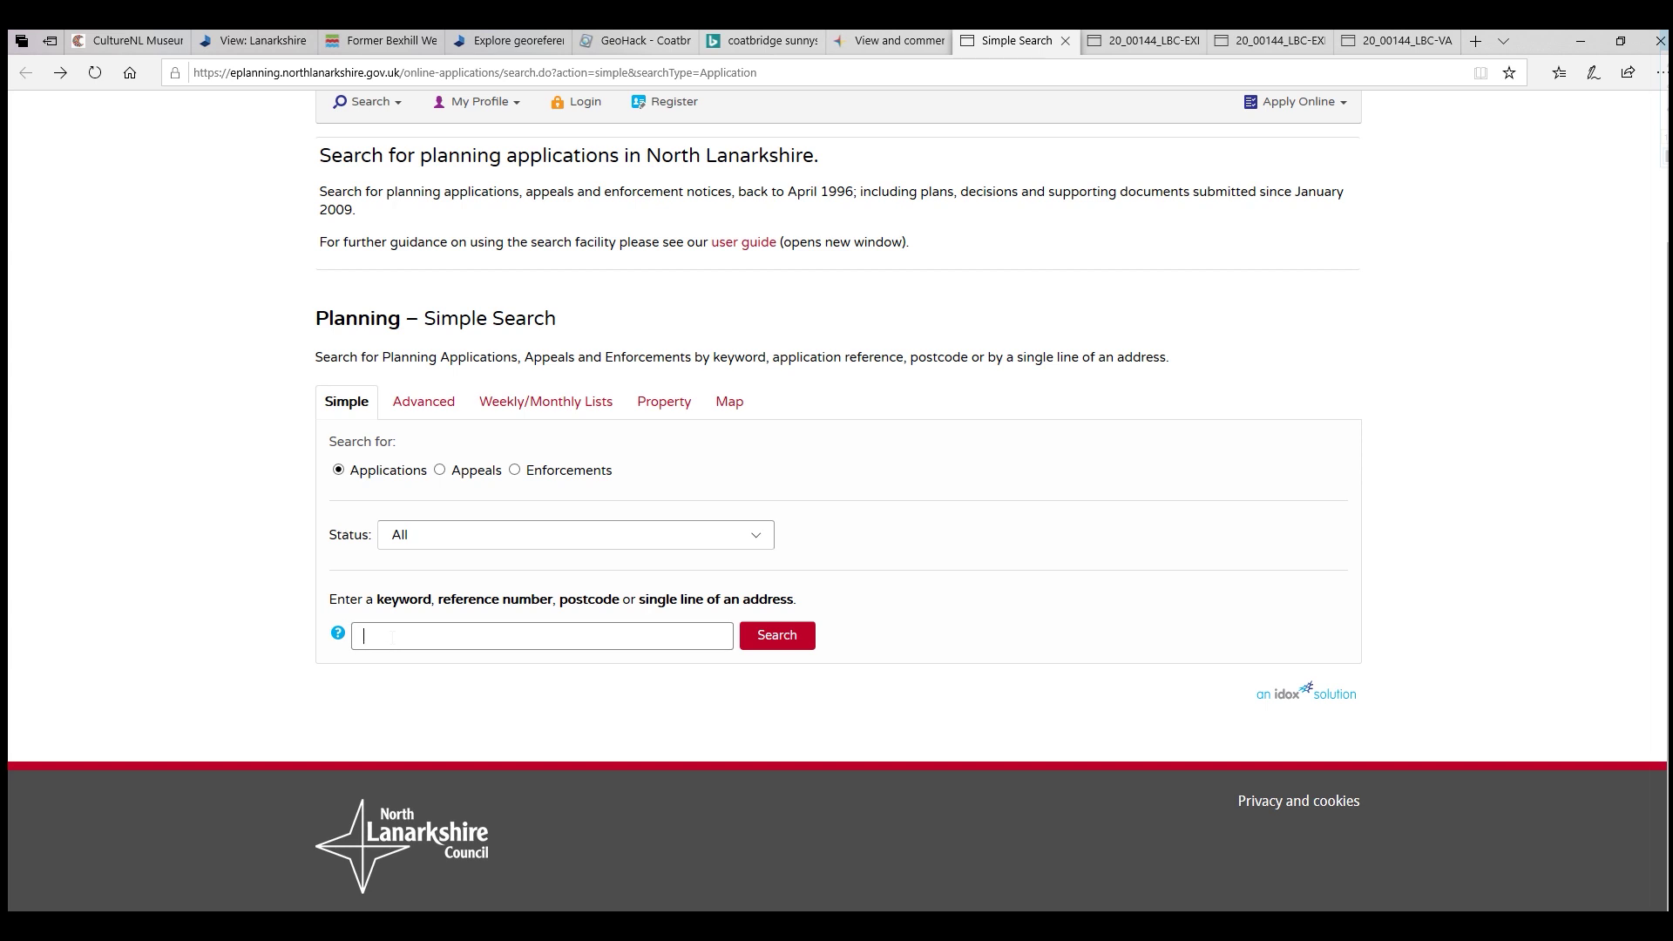
{"action": "type", "text": "ML53HR"}
{"action": "key", "text": "Return"}
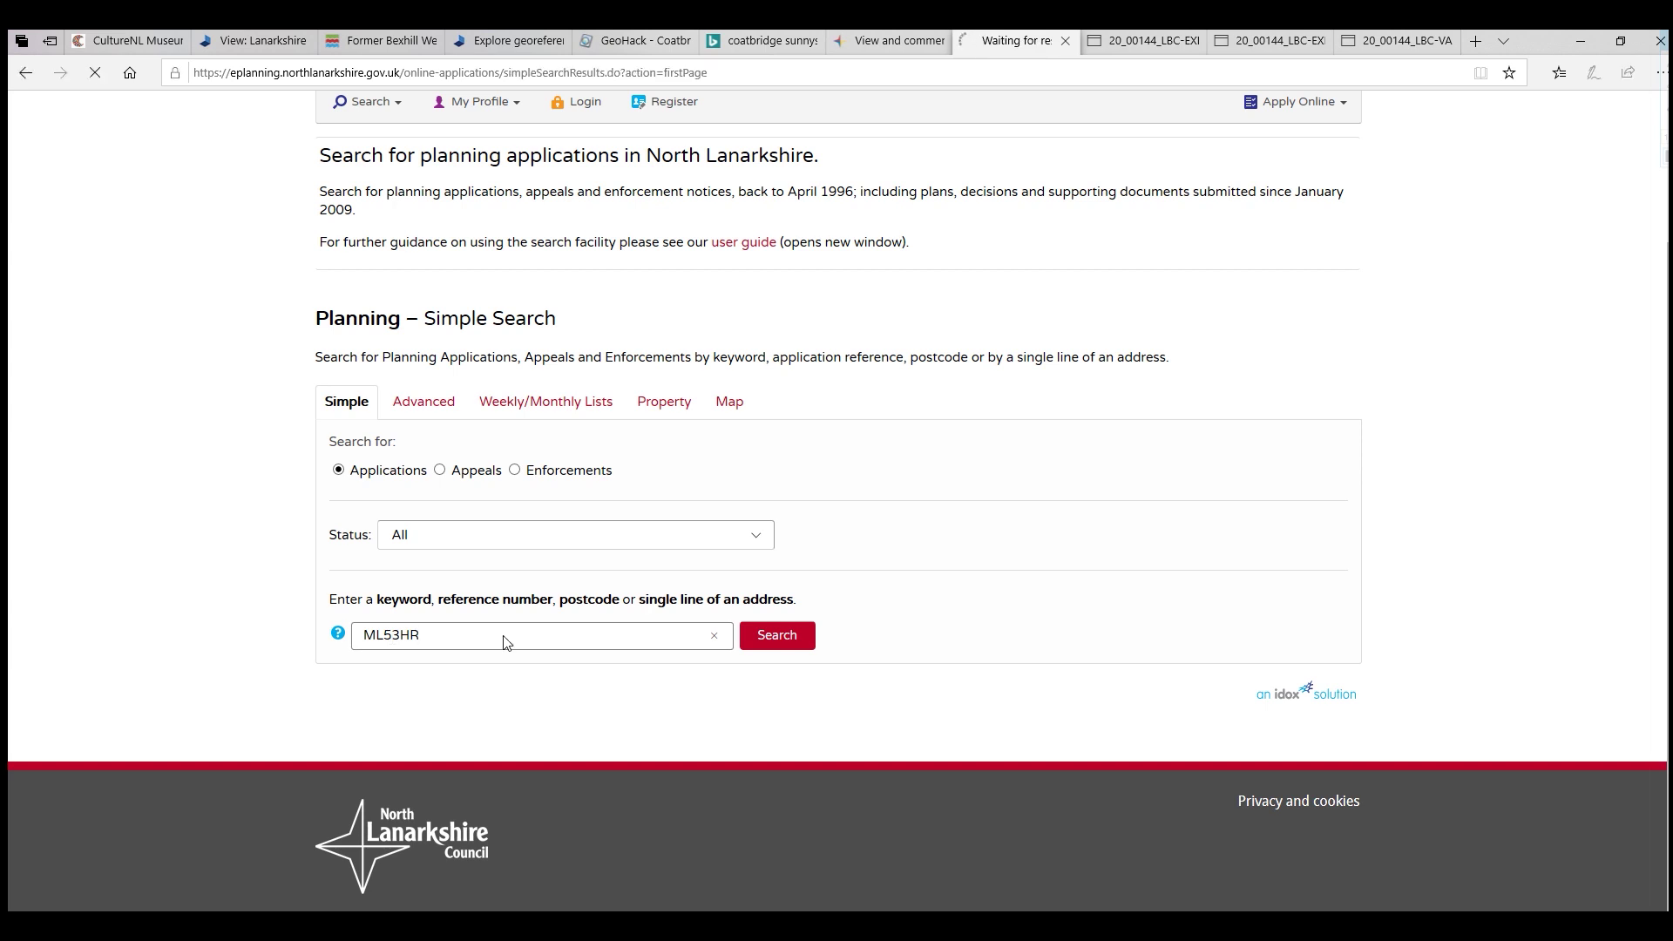
Open the application for re-painting the station building in the Scotrail colour scheme and list its documents.
{"action": "scroll", "coordinate": [132, 394], "scroll_direction": "down", "scroll_amount": 7}
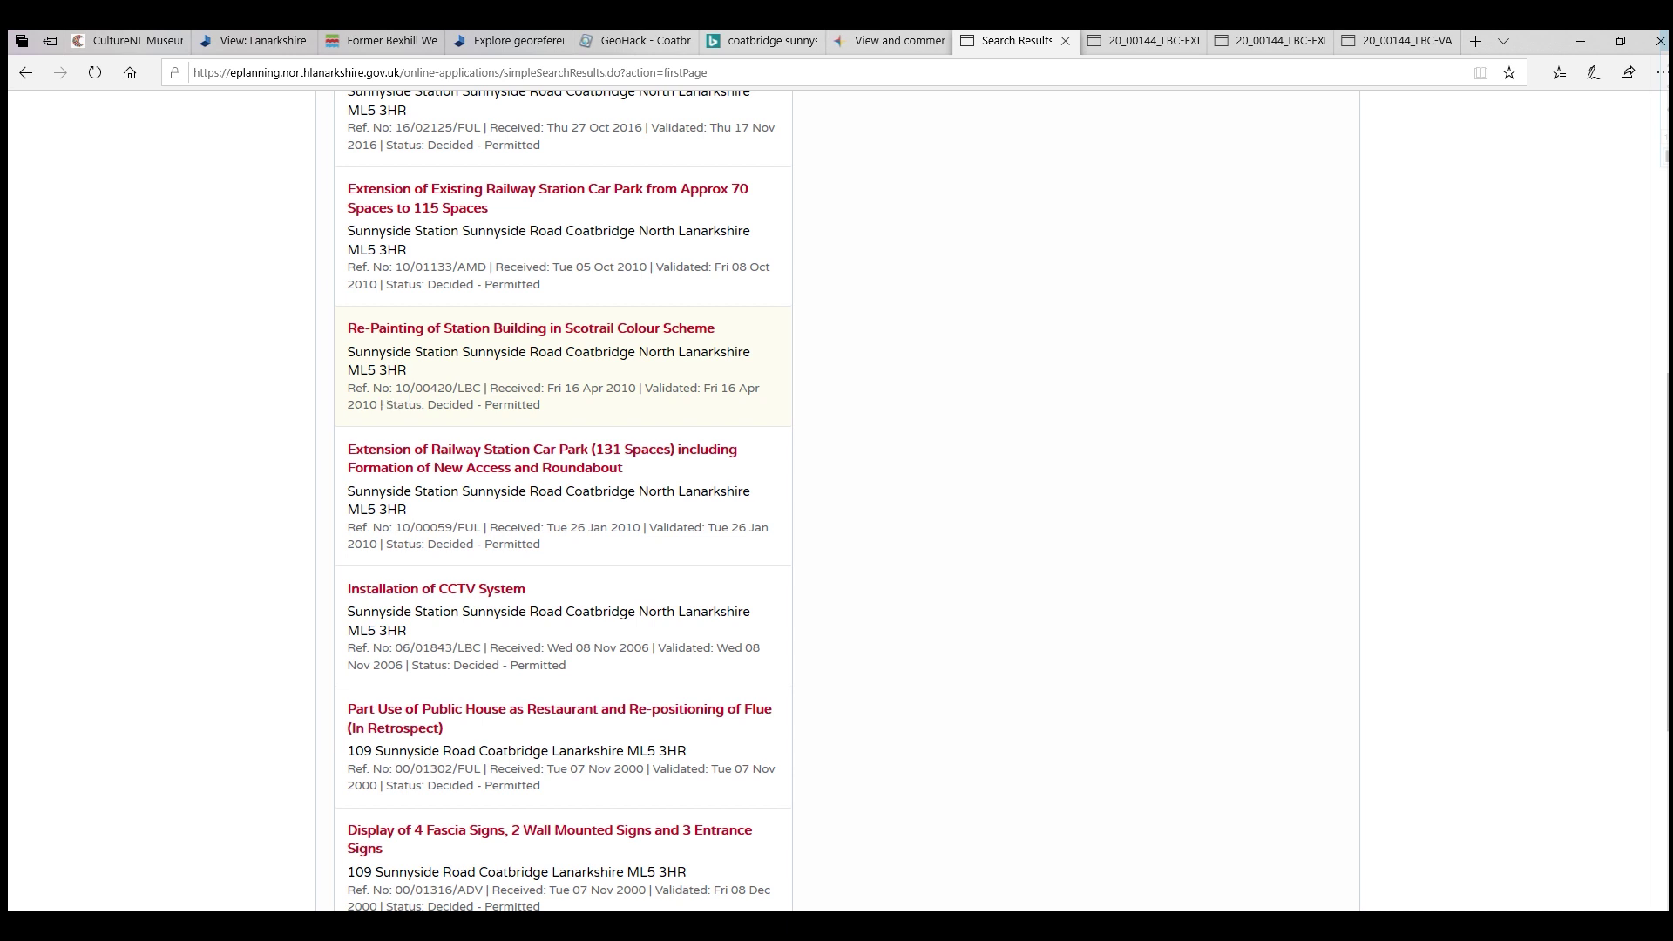
{"action": "left_click", "coordinate": [450, 334]}
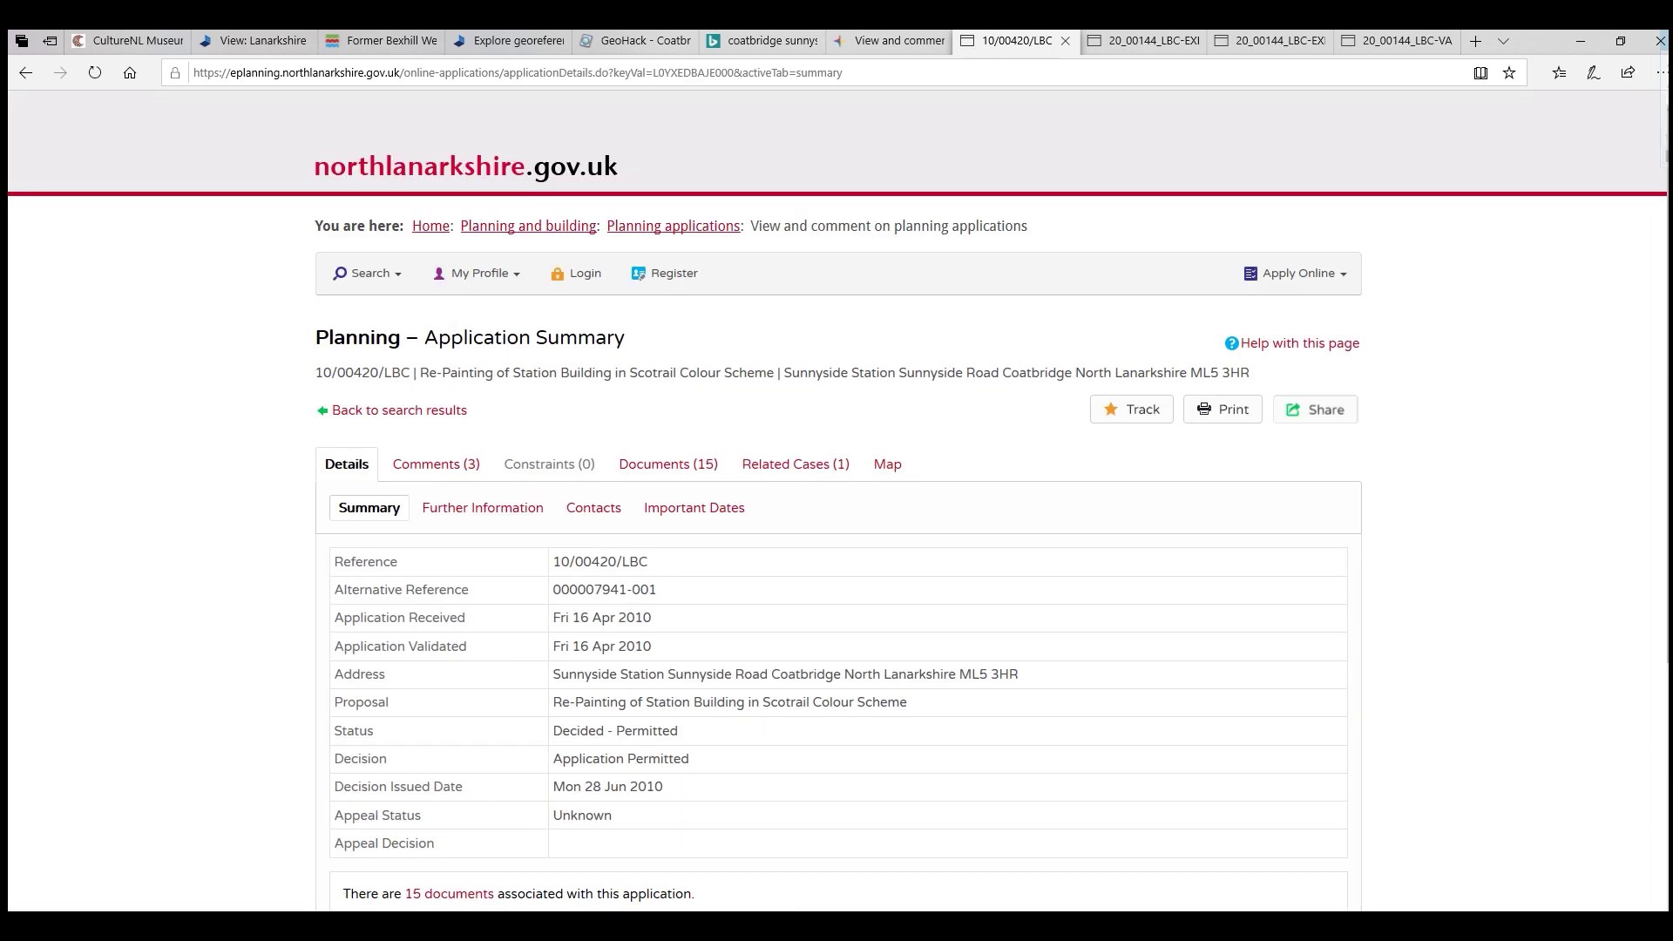
{"action": "scroll", "coordinate": [466, 362], "scroll_direction": "down", "scroll_amount": 3}
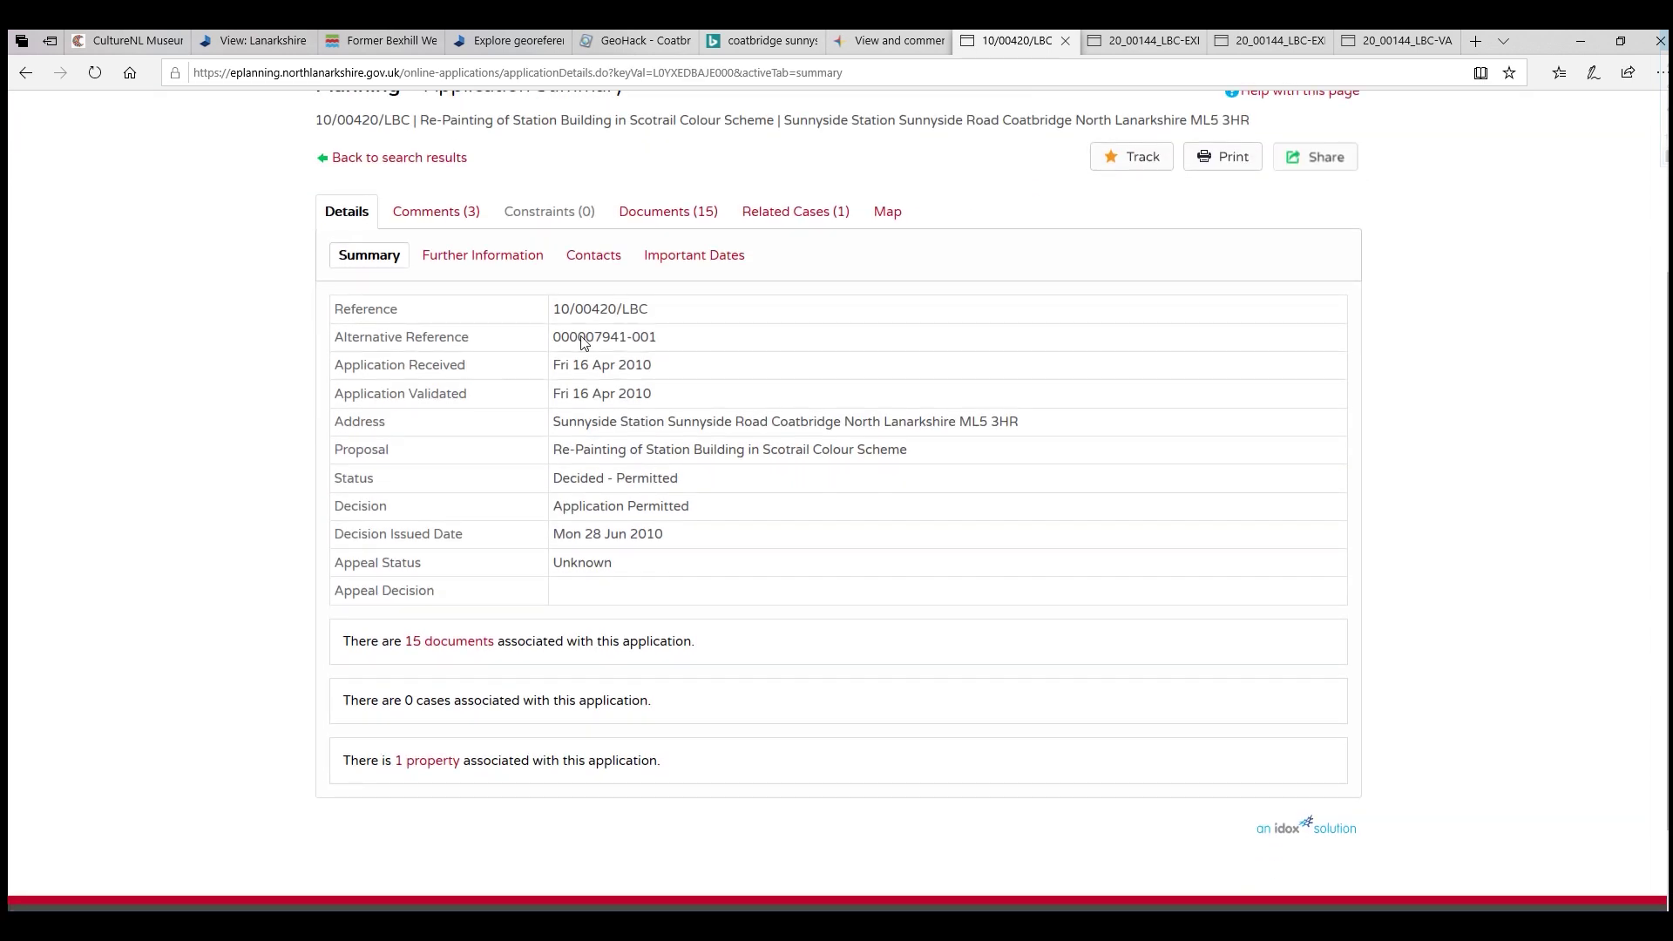
{"action": "left_click", "coordinate": [695, 217]}
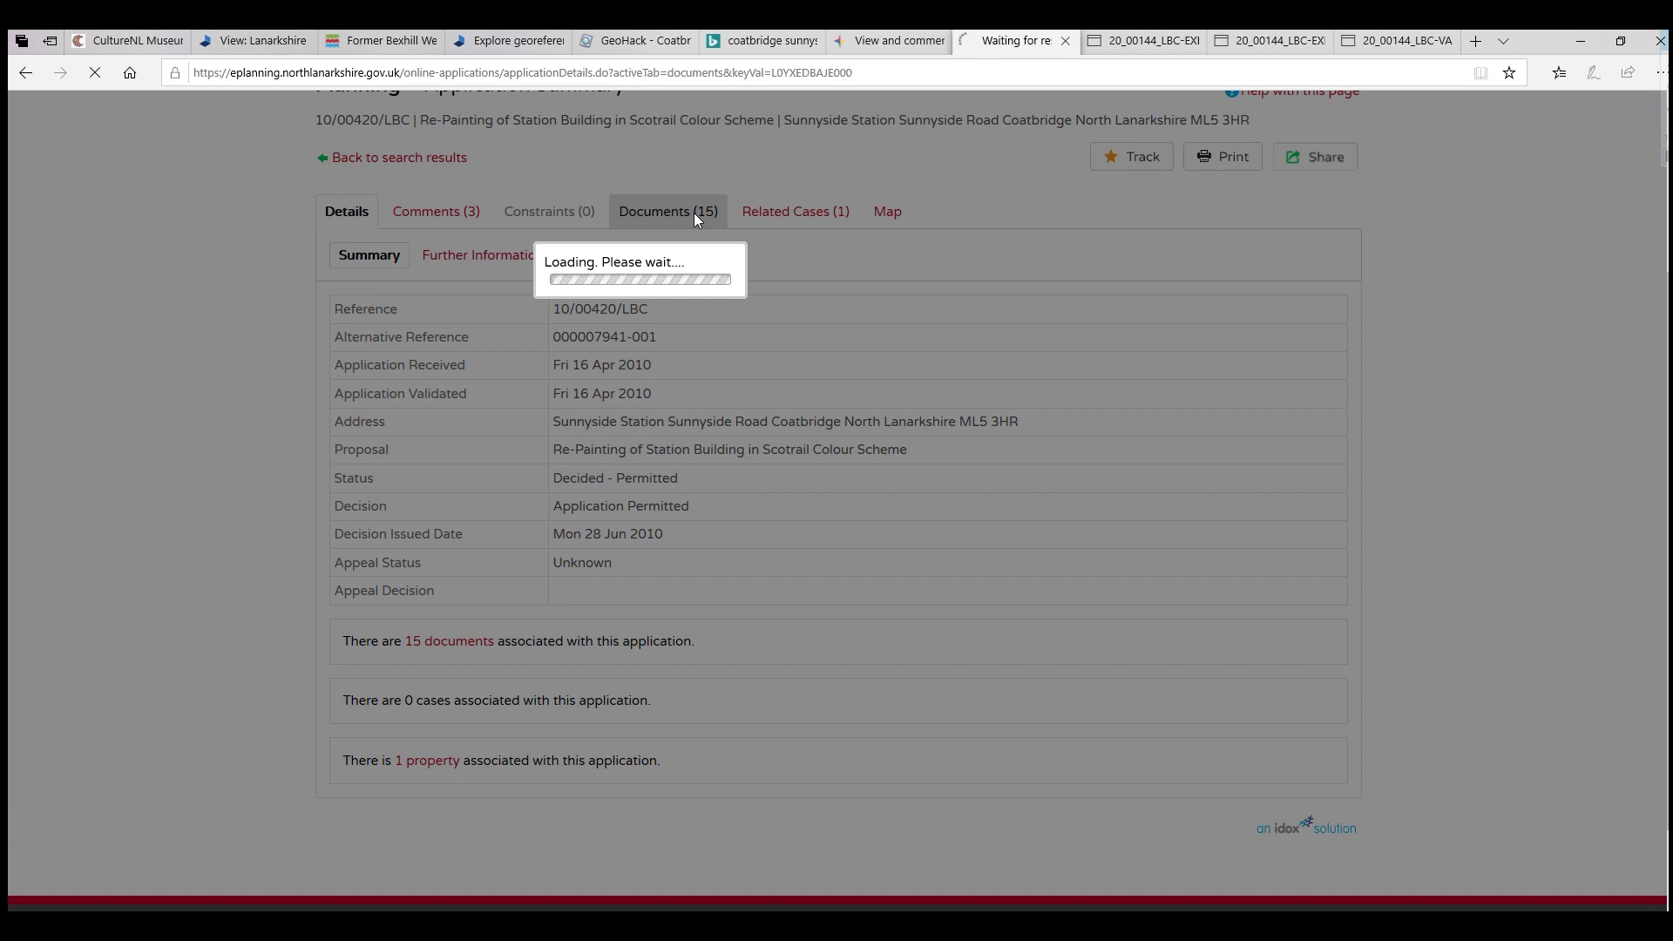
{"action": "scroll", "coordinate": [702, 379], "scroll_direction": "down", "scroll_amount": 4}
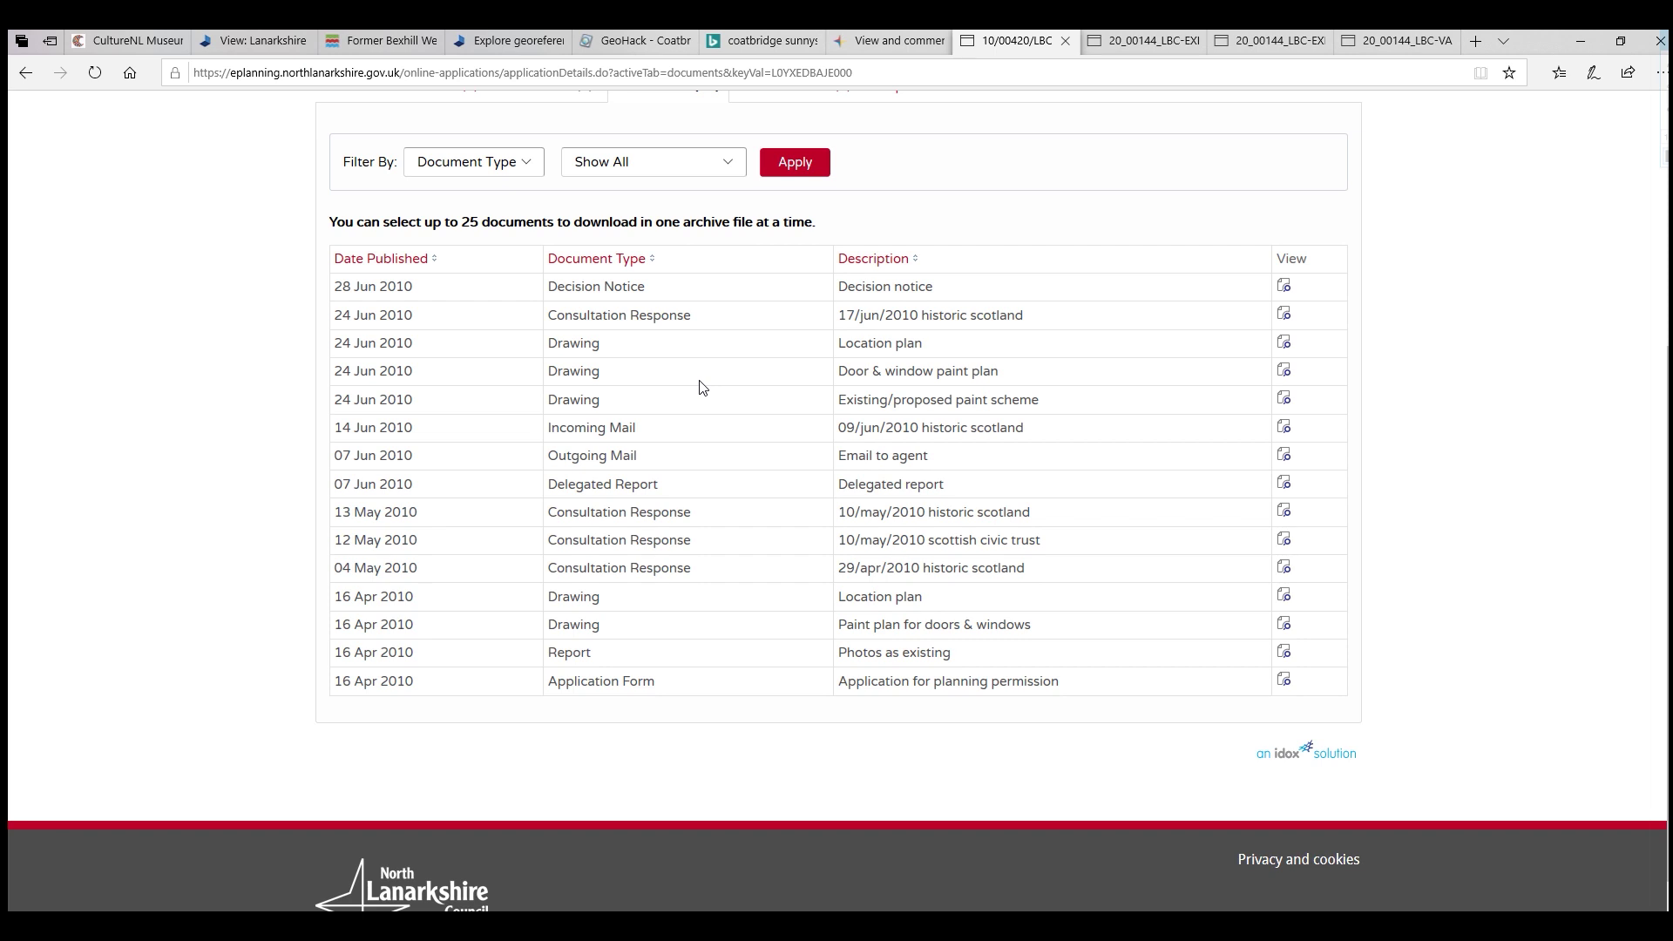
Open the Location plan drawing dated 24 Jun 2010 and inspect the area around Sunnyside Station at larger scale.
{"action": "left_click", "coordinate": [1285, 341]}
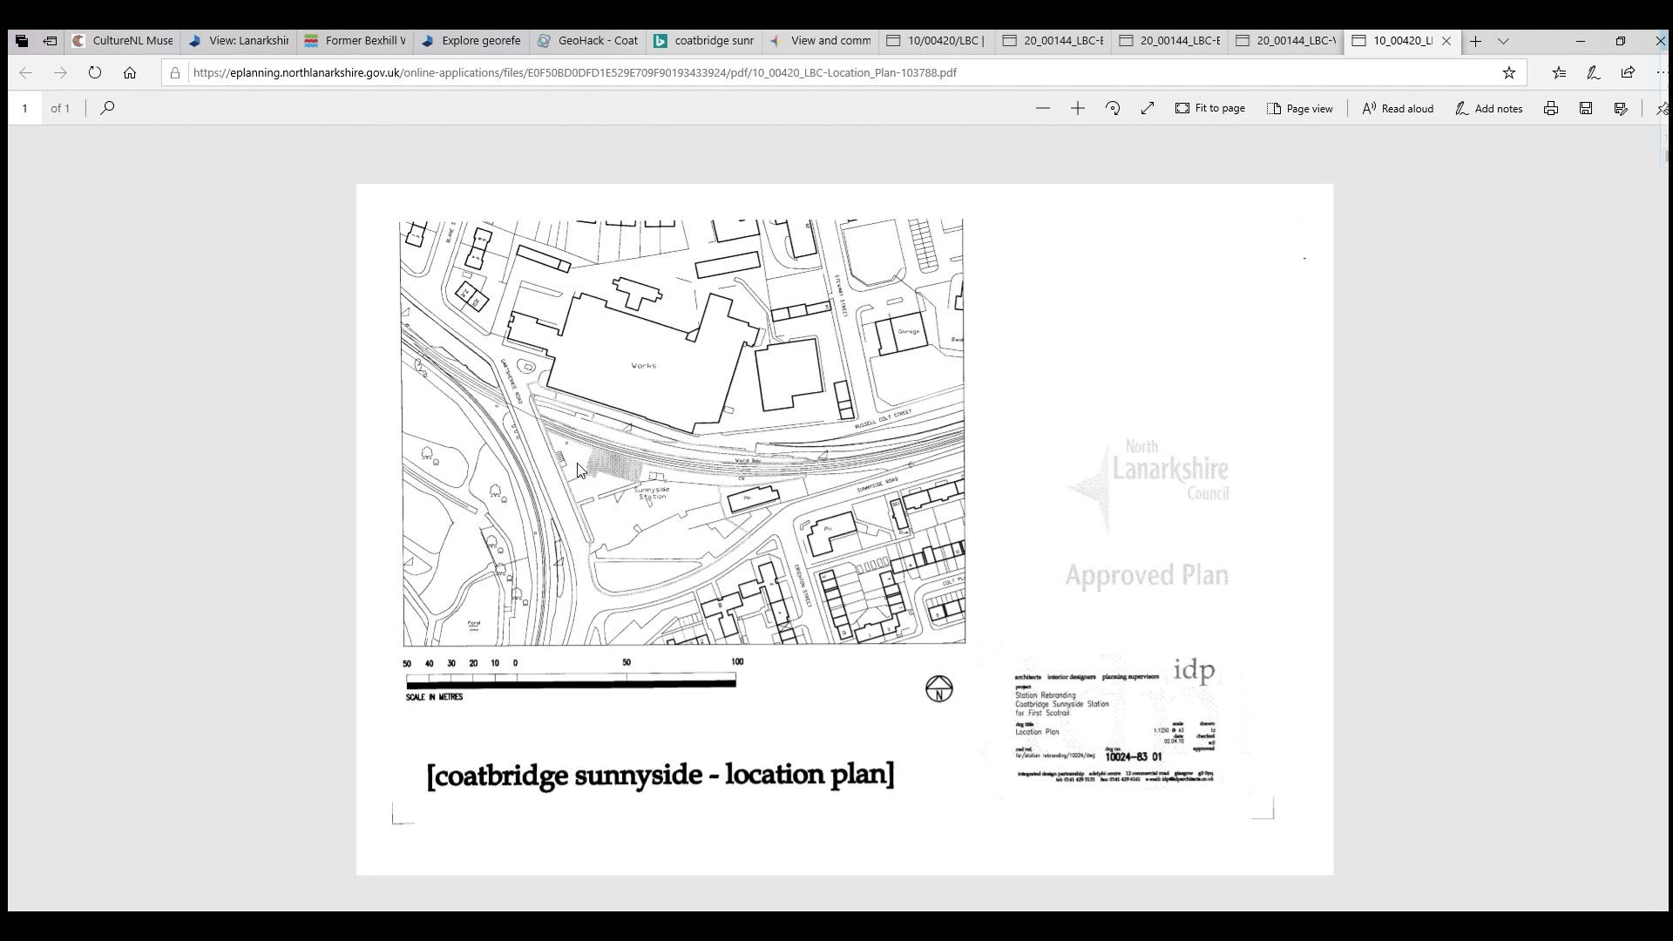
{"action": "left_click", "coordinate": [1078, 108]}
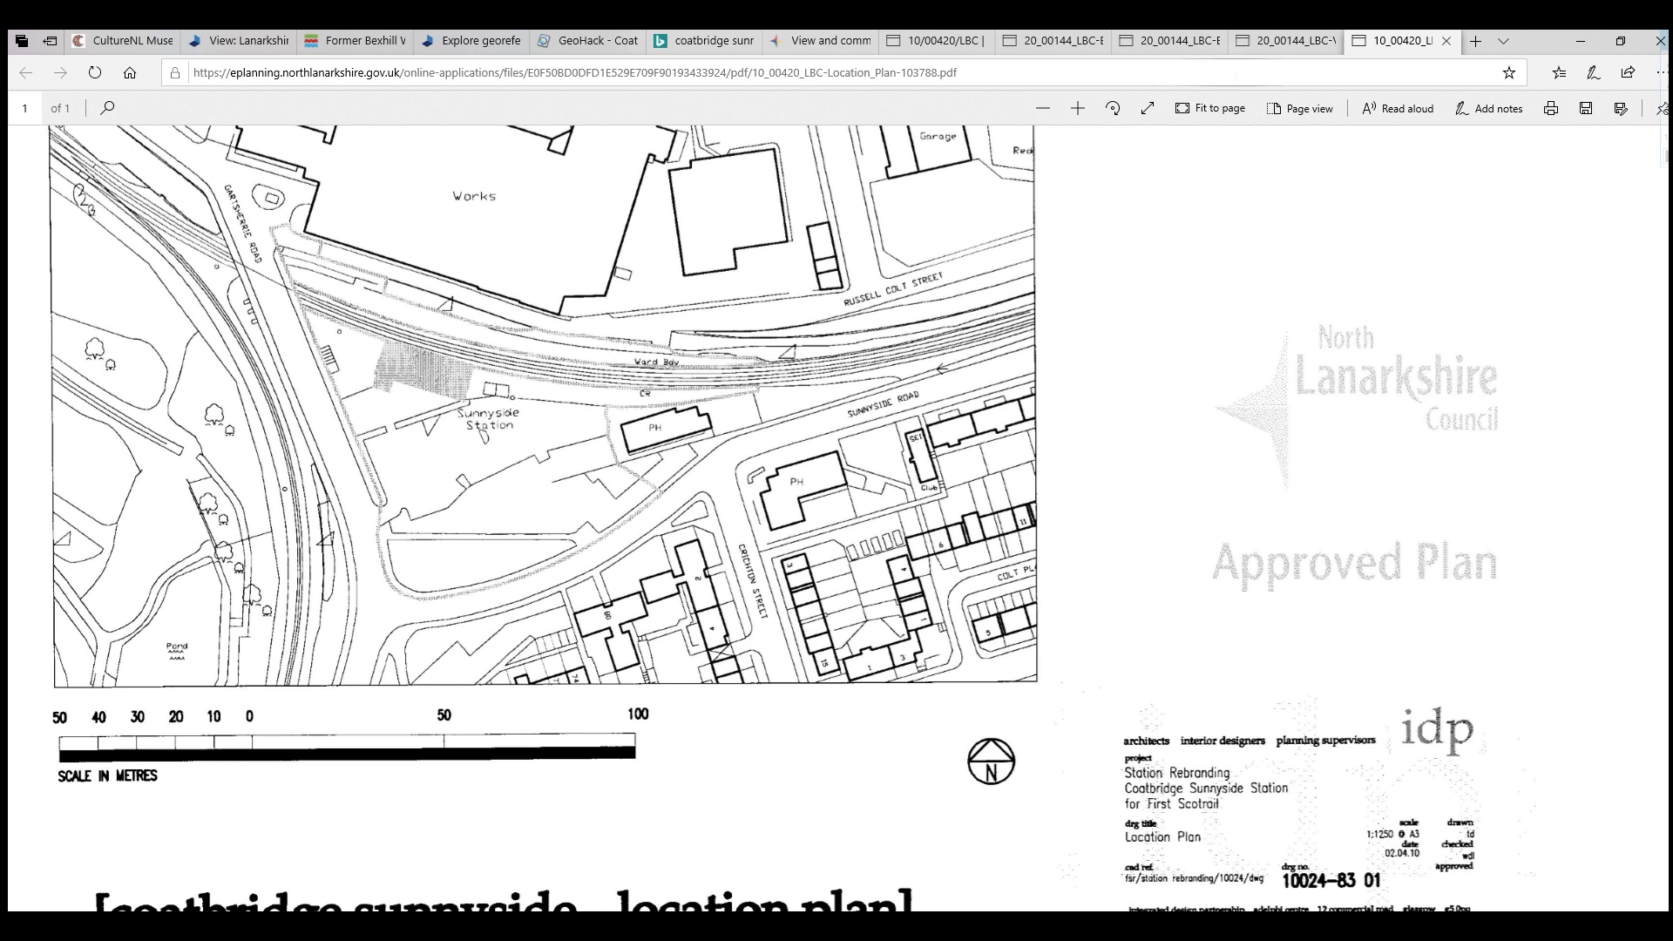
{"action": "left_click", "coordinate": [1260, 44]}
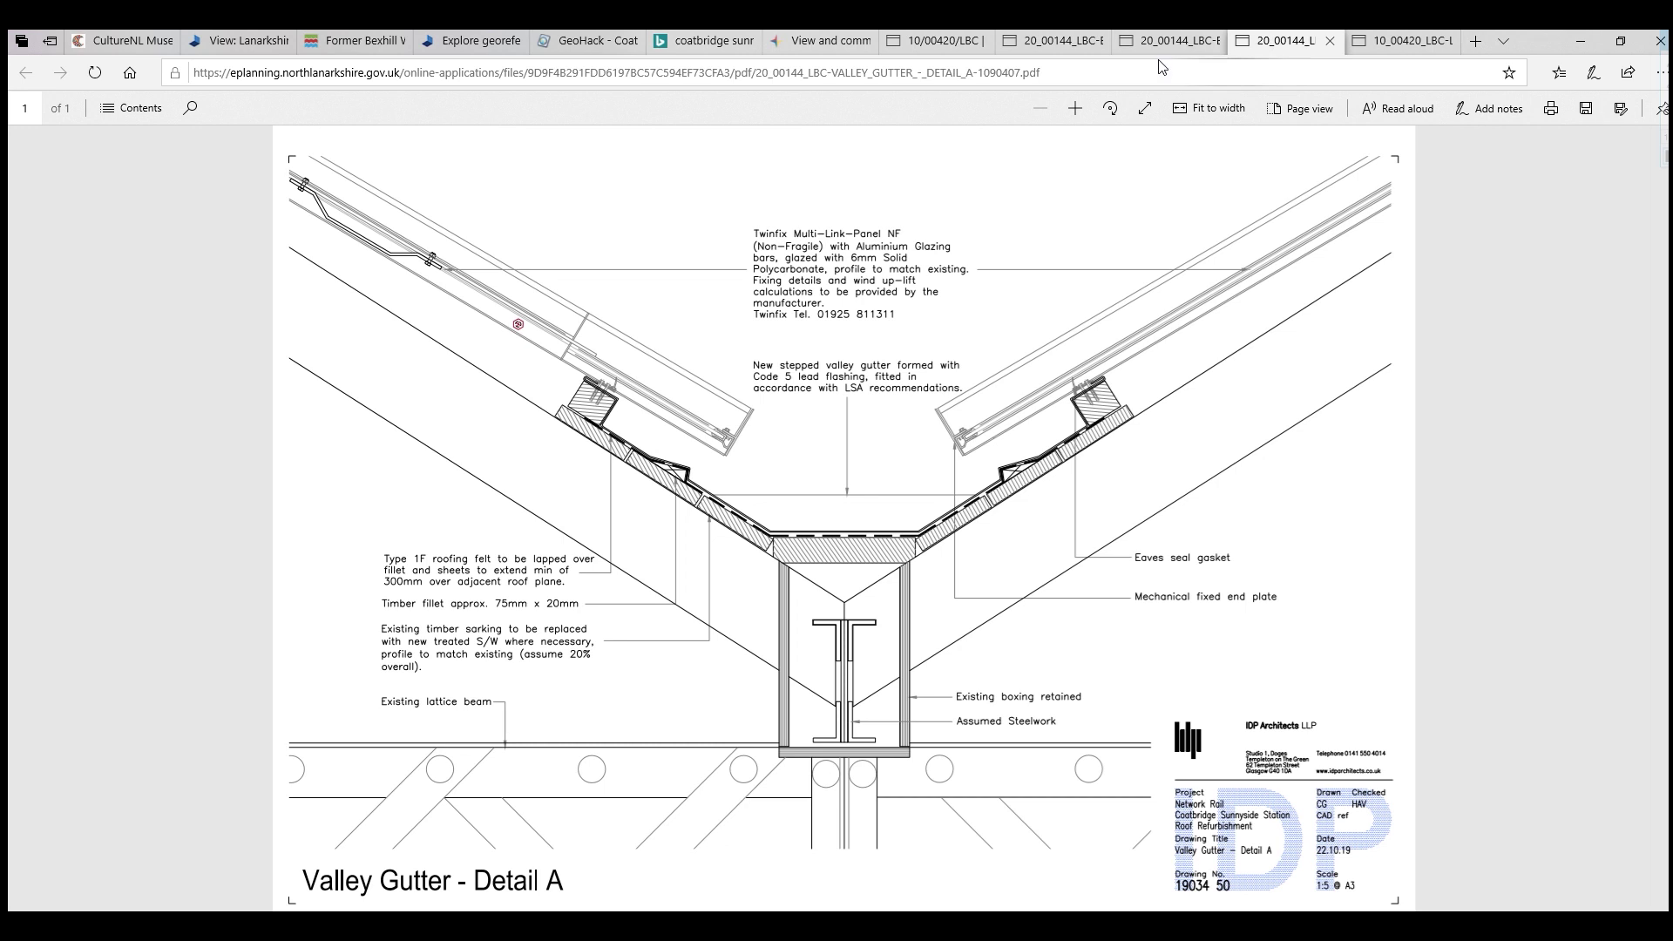
Open the Existing/proposed paint scheme drawing from the repainting application's documents and enlarge it to study the platform elevations.
{"action": "left_click", "coordinate": [927, 42]}
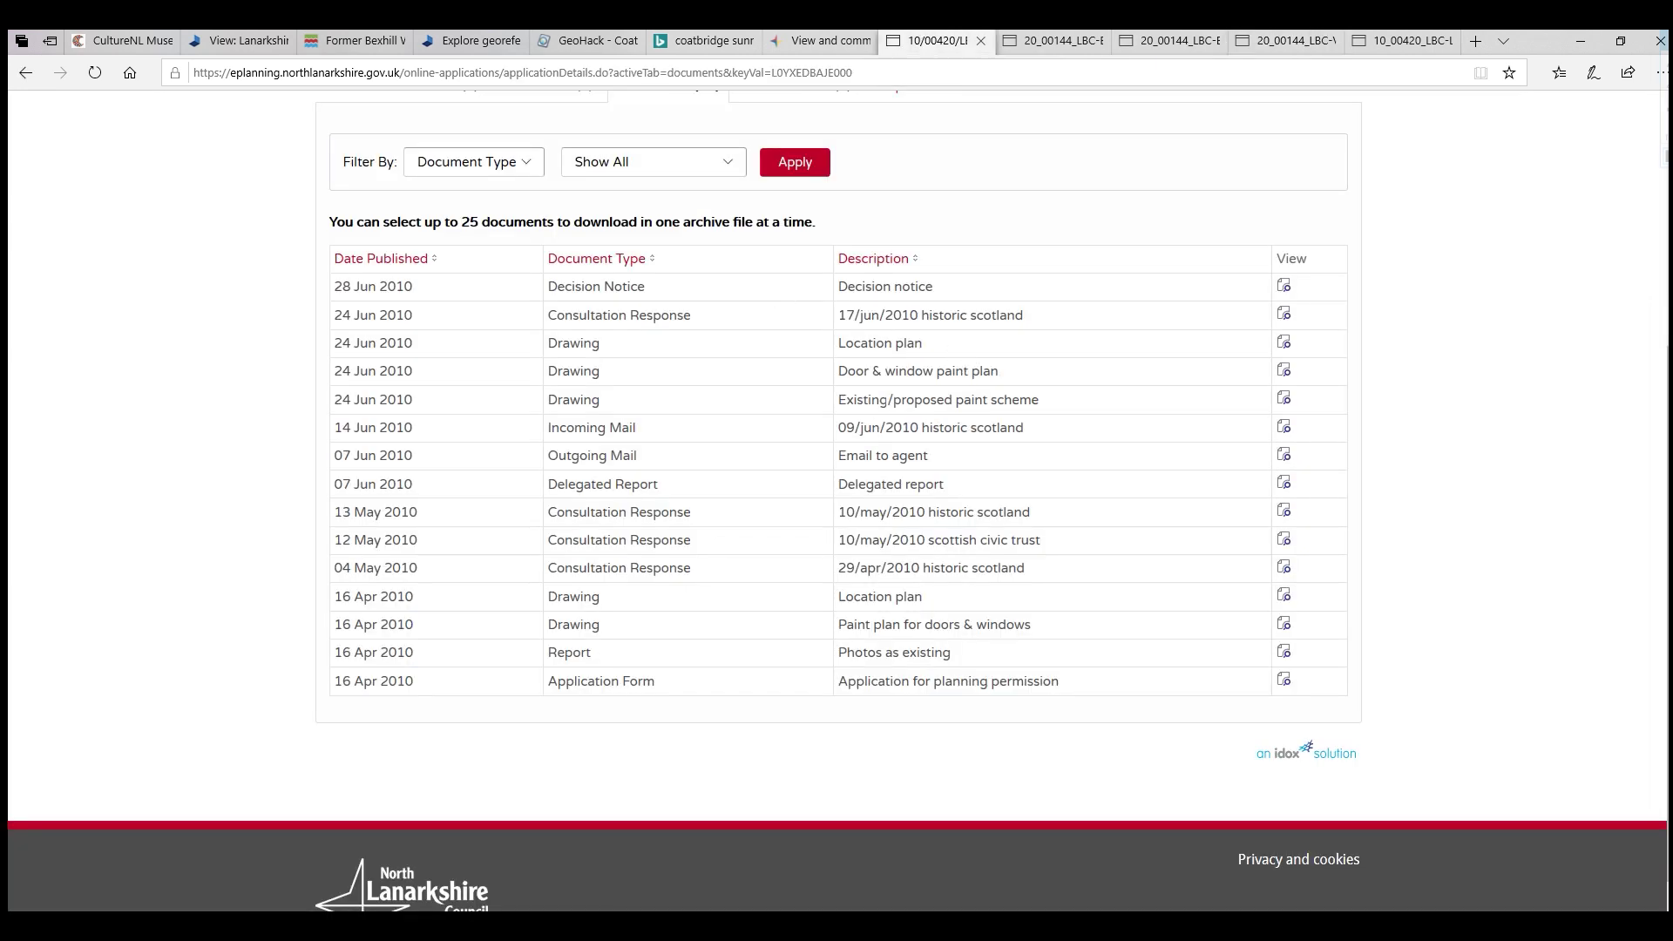
{"action": "left_click", "coordinate": [1284, 403]}
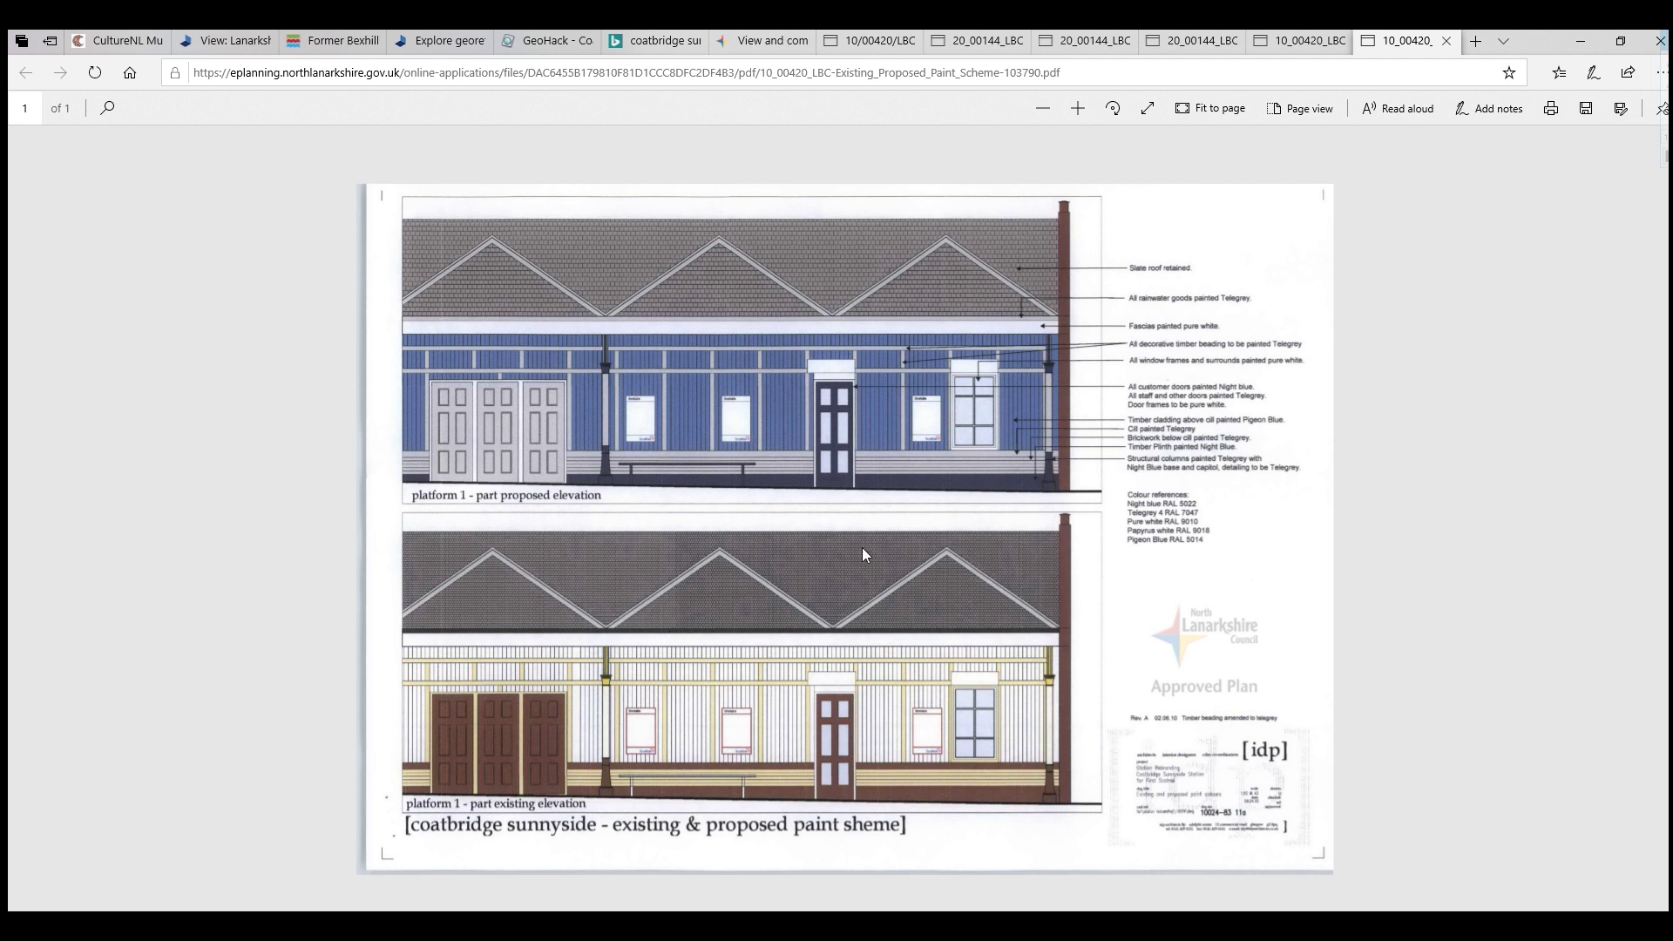
{"action": "left_click", "coordinate": [1079, 120]}
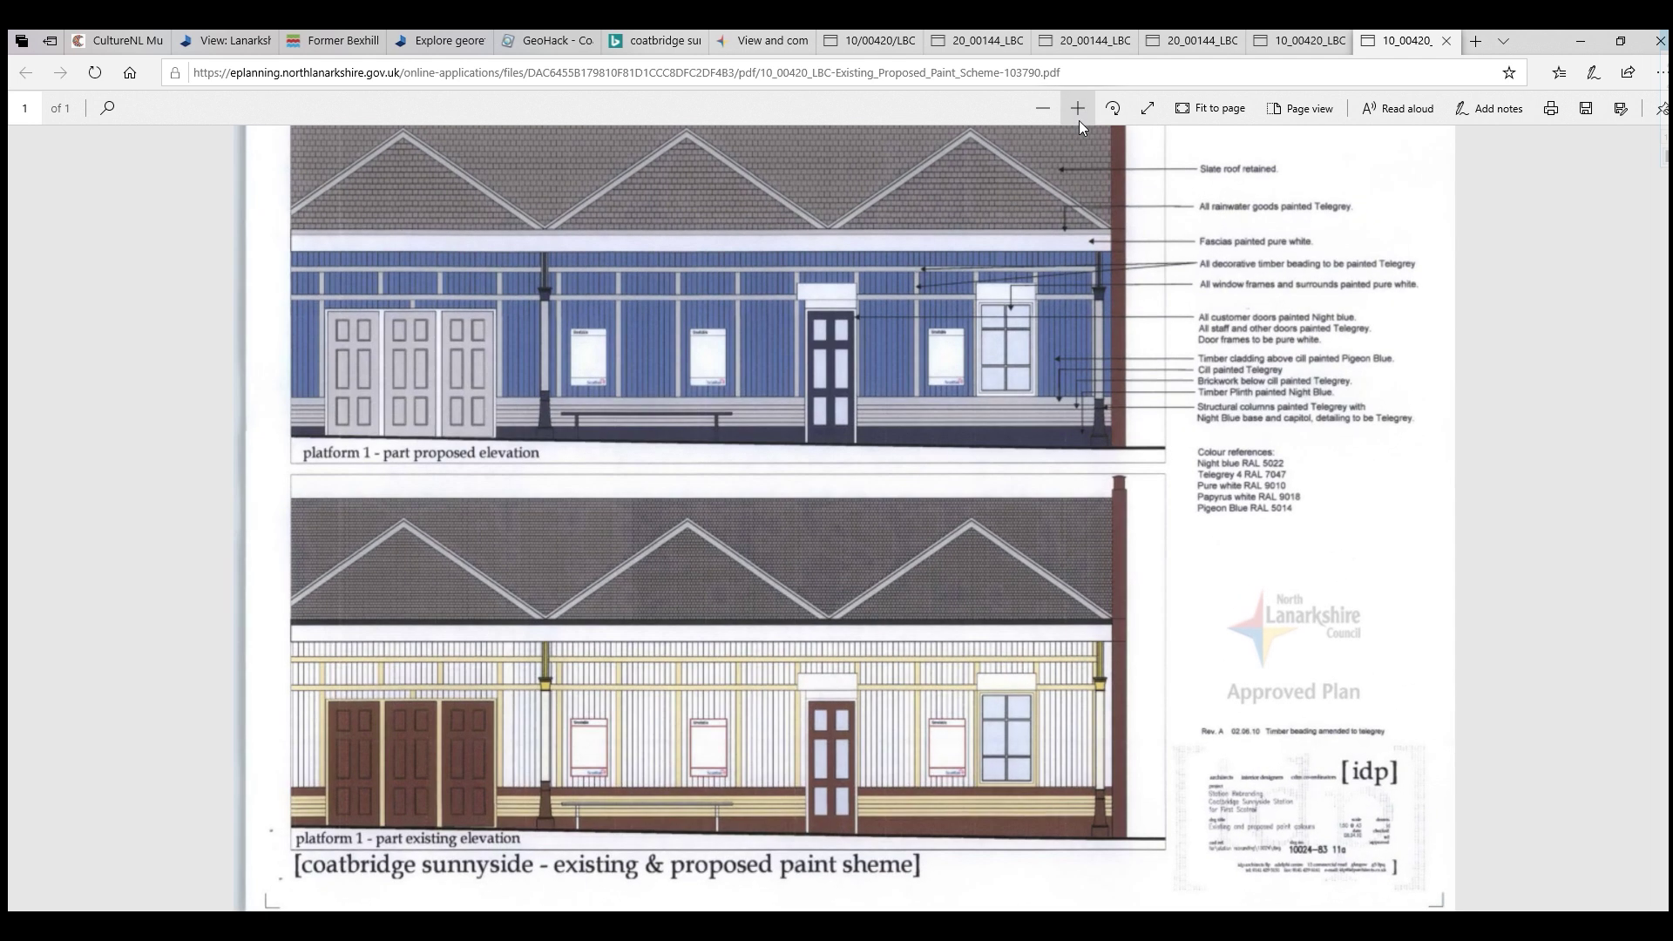
{"action": "left_click", "coordinate": [1079, 121]}
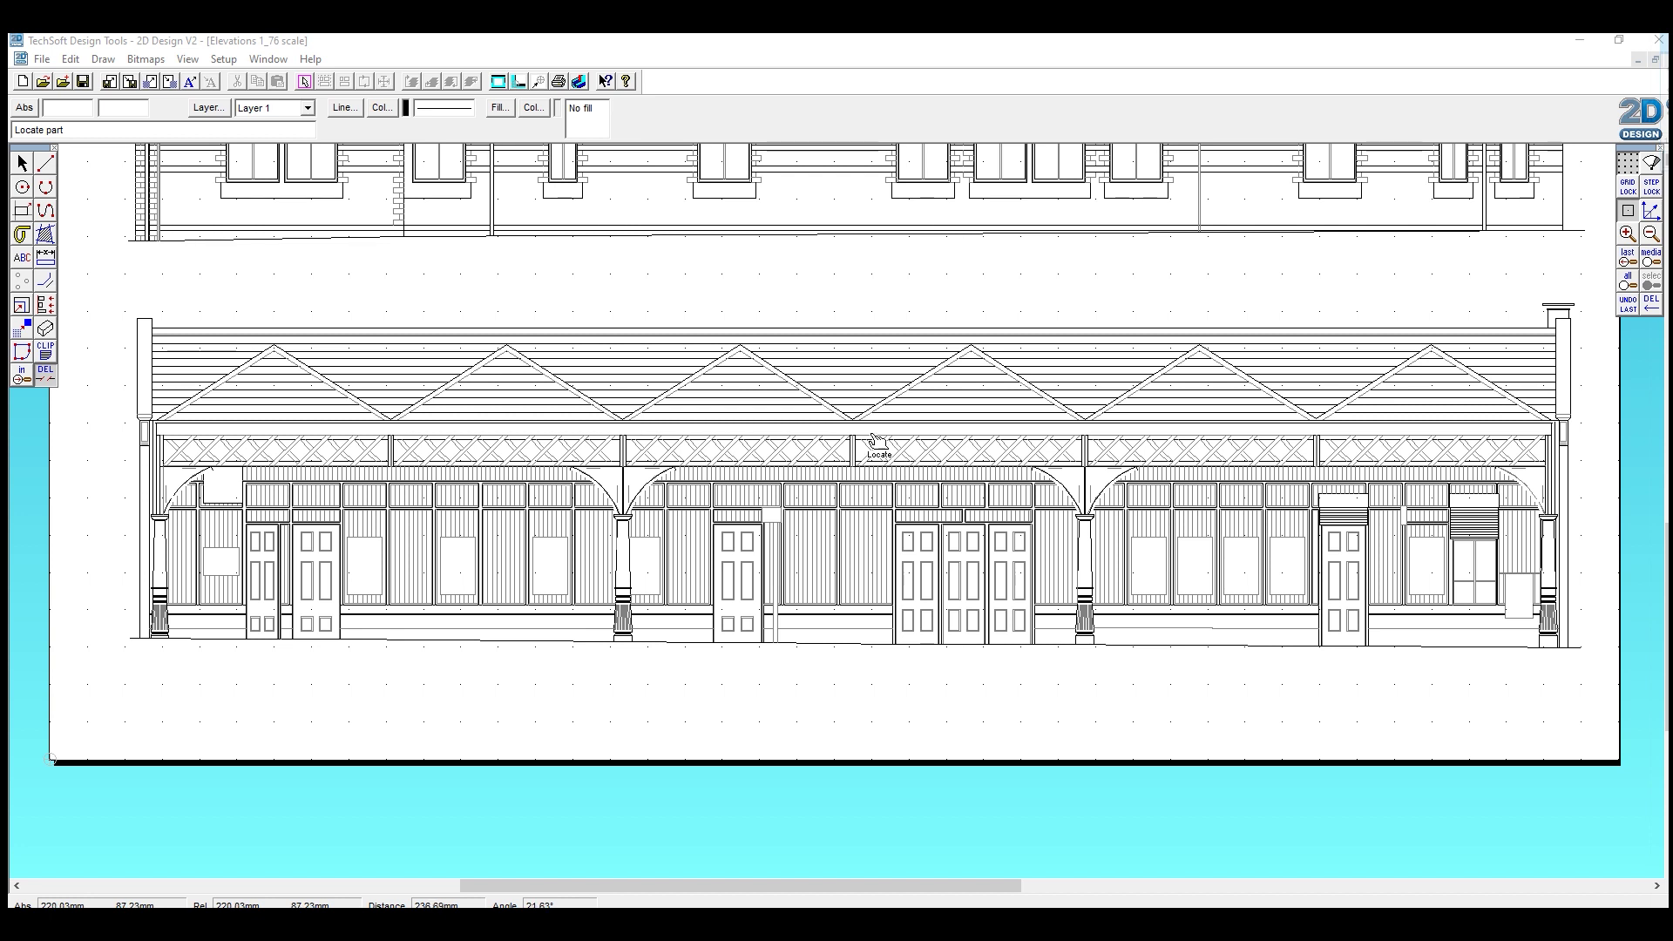
In TechSoft 2D Design, dimension the platform elevation's length between the end walls, placing the dimension line above the roof.
{"action": "left_click", "coordinate": [45, 257]}
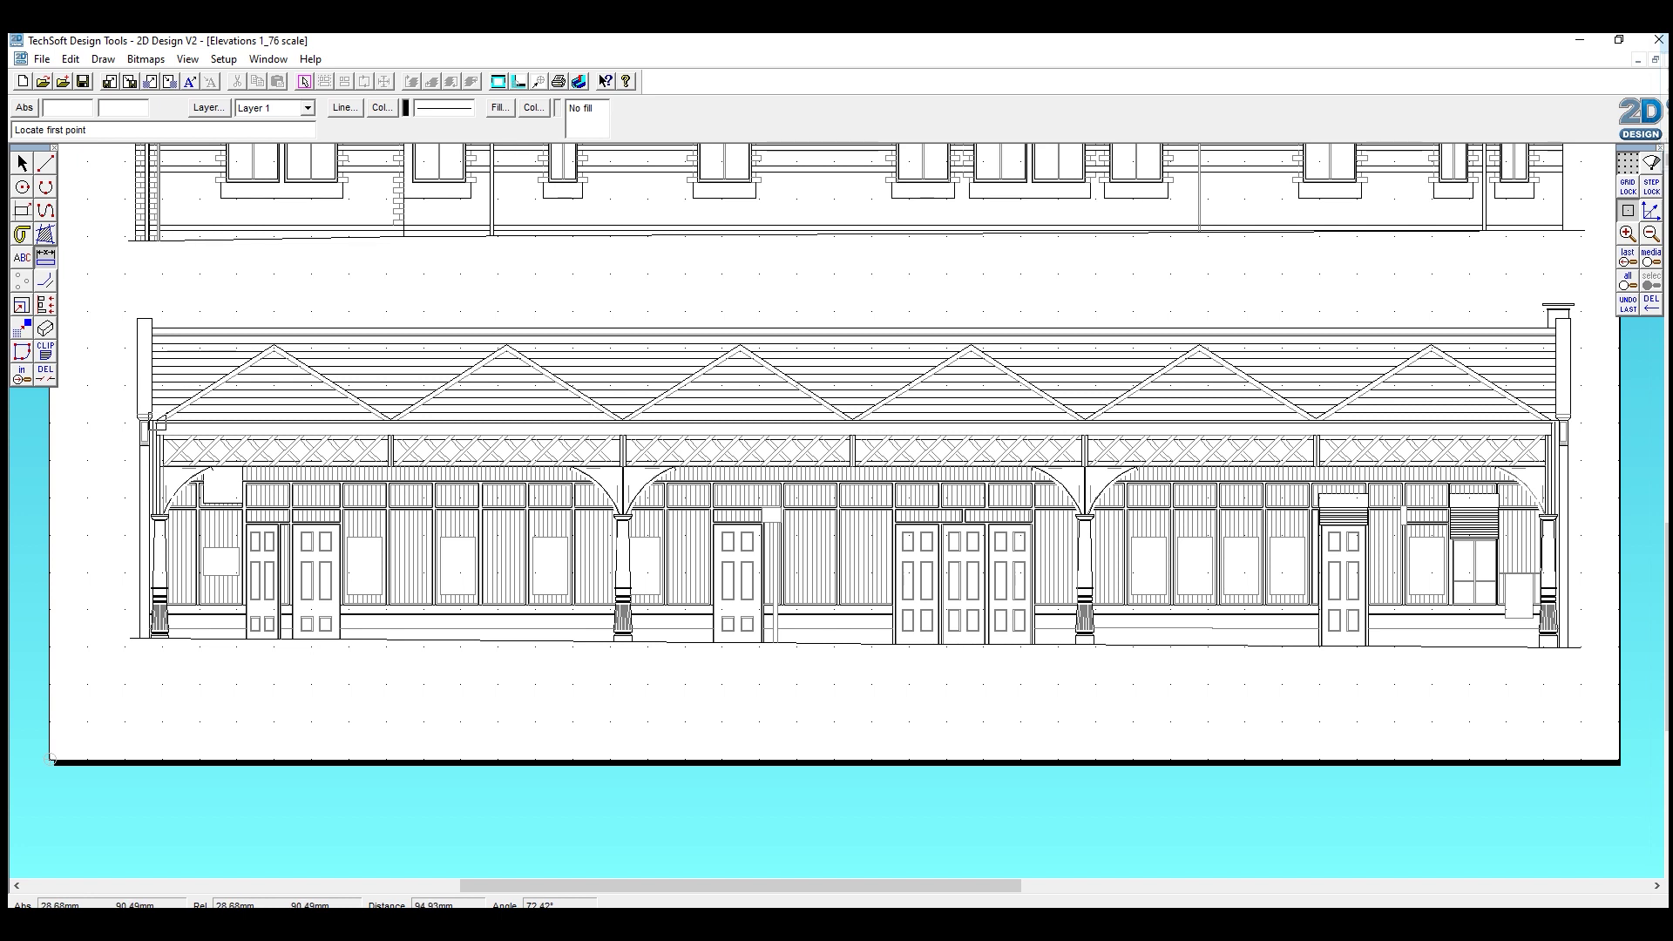
{"action": "left_click", "coordinate": [149, 425]}
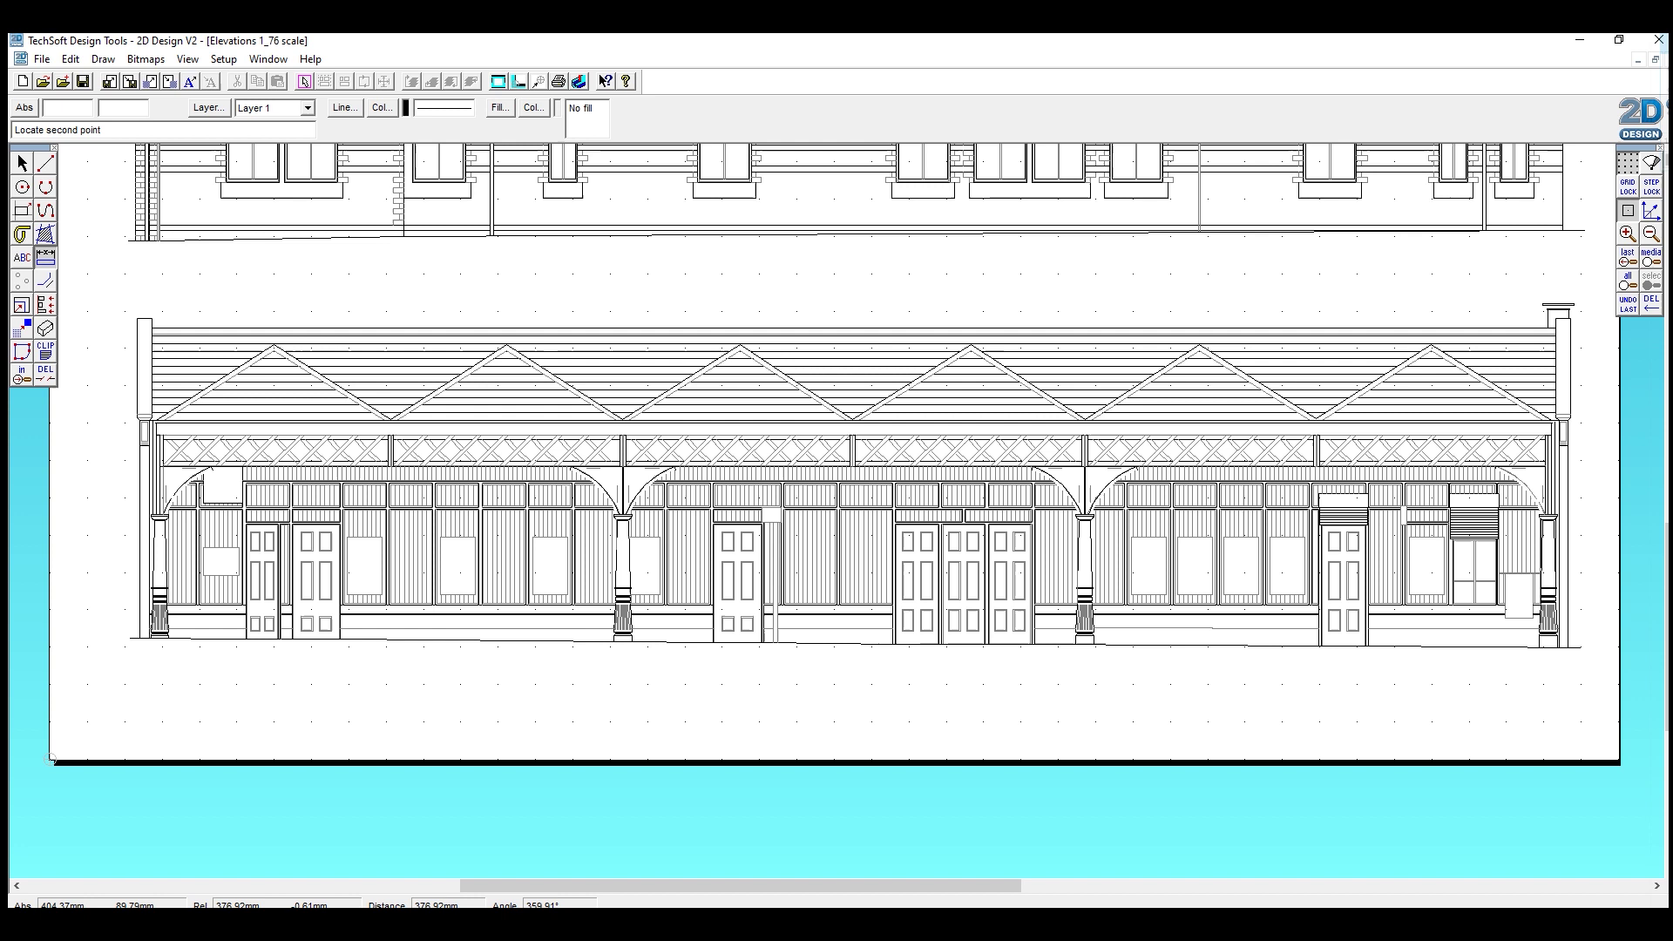
{"action": "left_click", "coordinate": [1558, 408]}
{"action": "left_click", "coordinate": [1429, 304]}
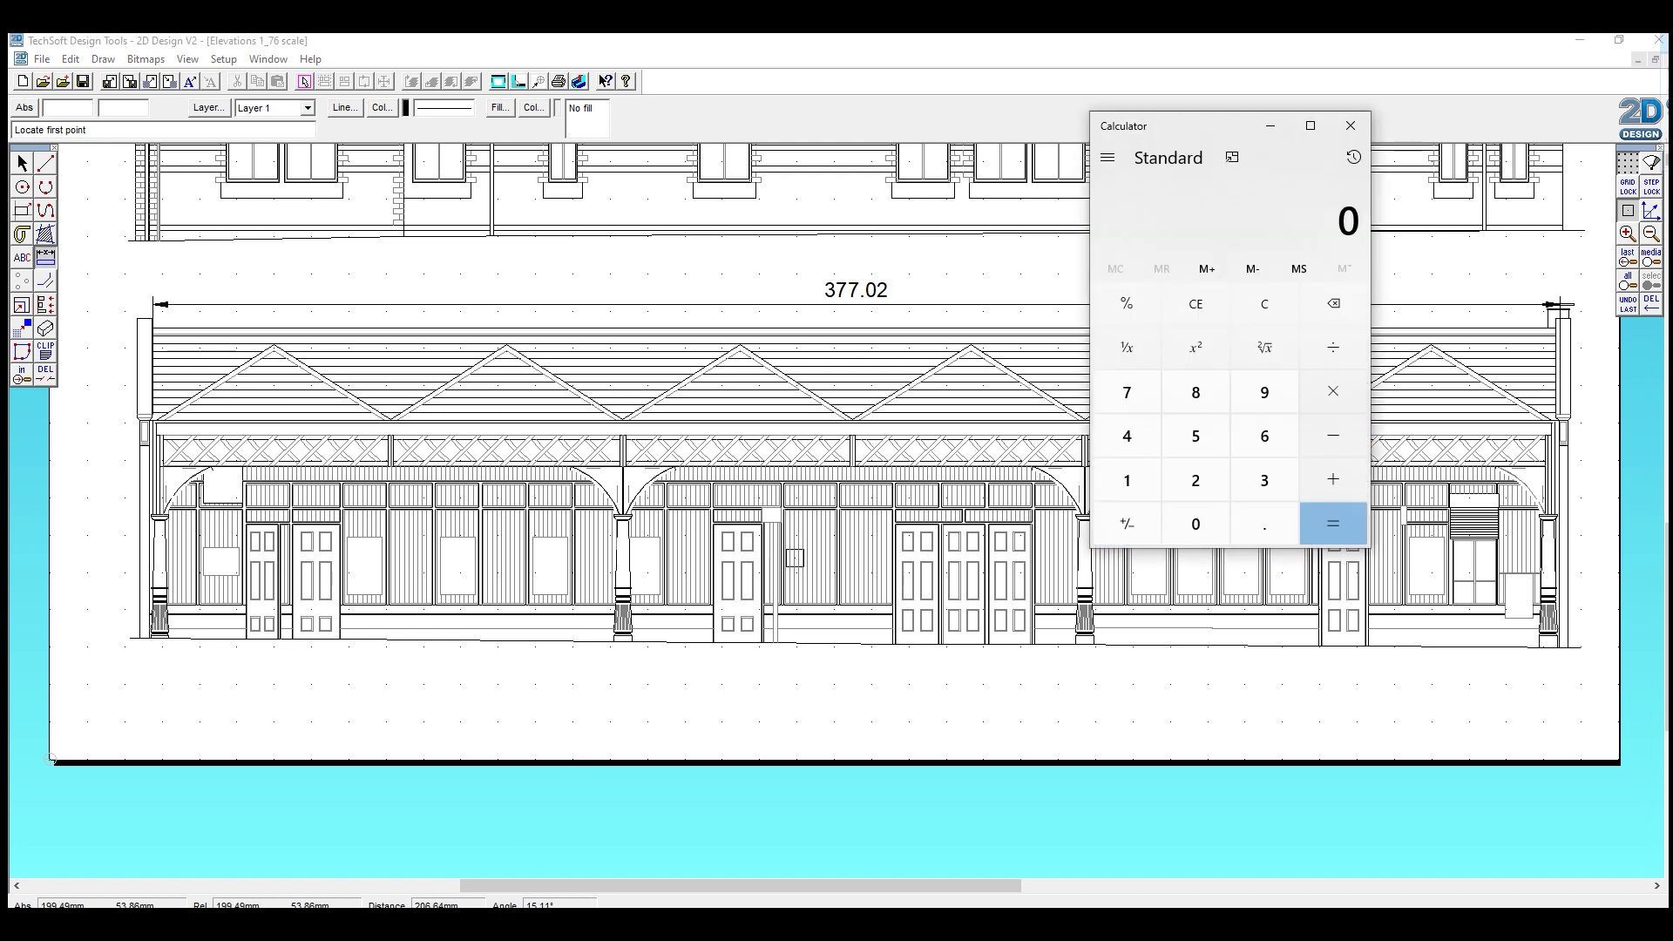
Multiply 377.02 by the scale factor 76 in Calculator to get the building's full-size length, and close Calculator.
{"action": "type", "text": "377"}
{"action": "type", "text": ".02"}
{"action": "type", "text": "*"}
{"action": "type", "text": "7"}
{"action": "type", "text": "6"}
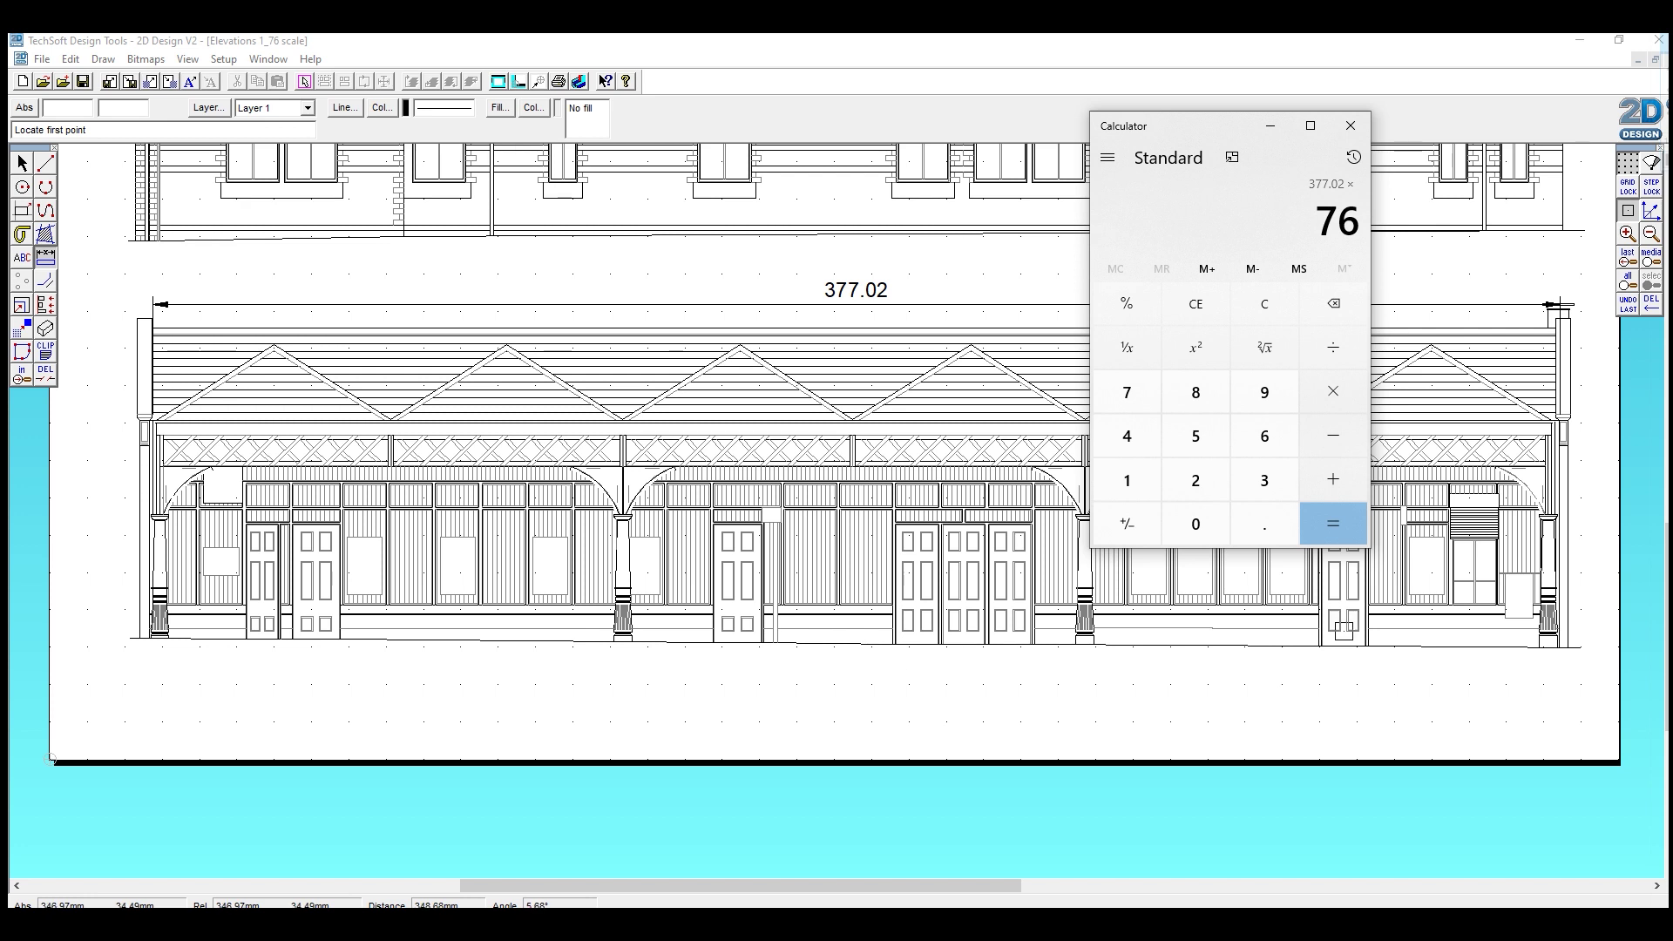
{"action": "left_click", "coordinate": [1348, 525]}
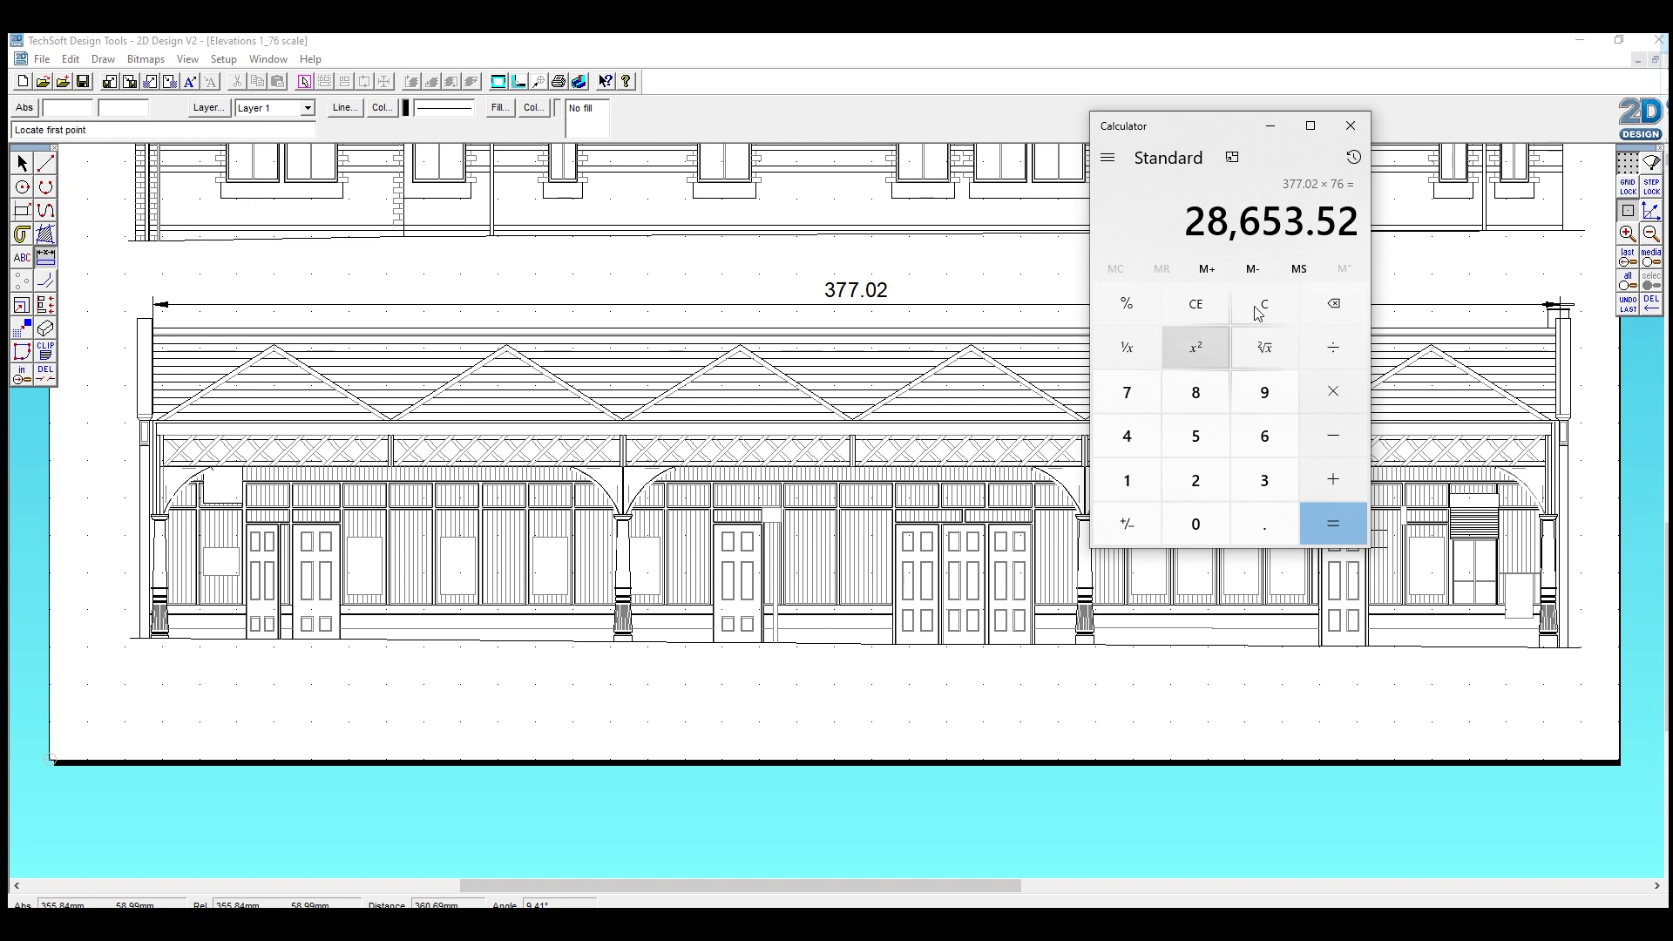
{"action": "left_click", "coordinate": [1350, 128]}
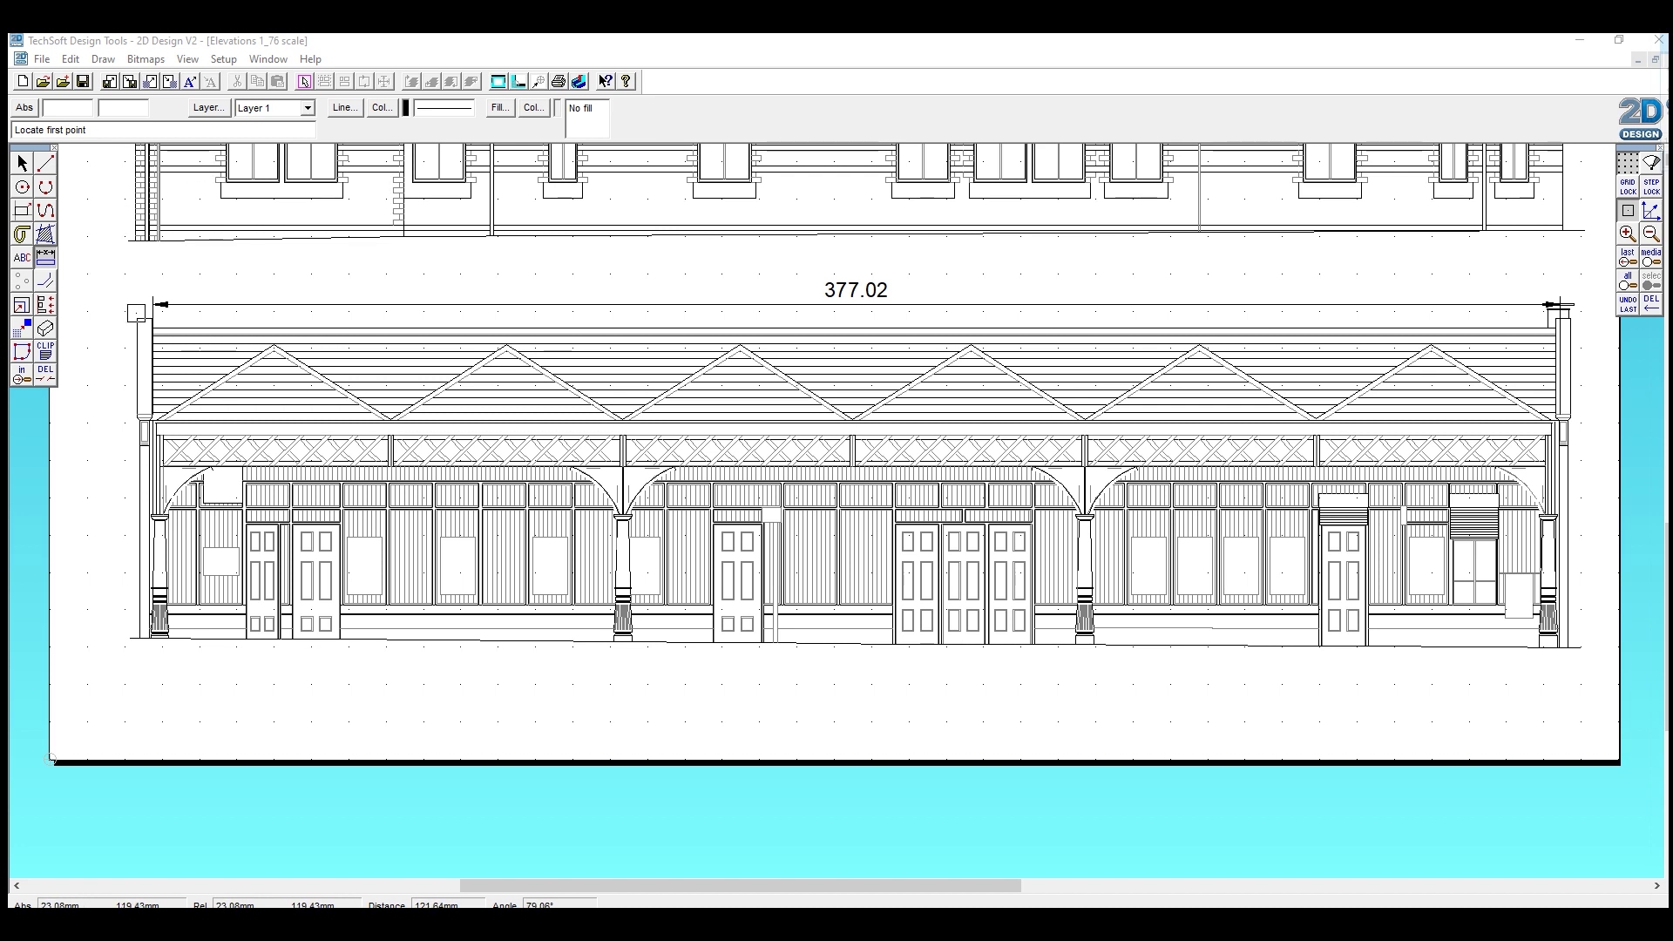
Dimension the platform elevation's overall length across the outer edges of the end parapets, above the existing length dimension.
{"action": "left_click", "coordinate": [136, 314]}
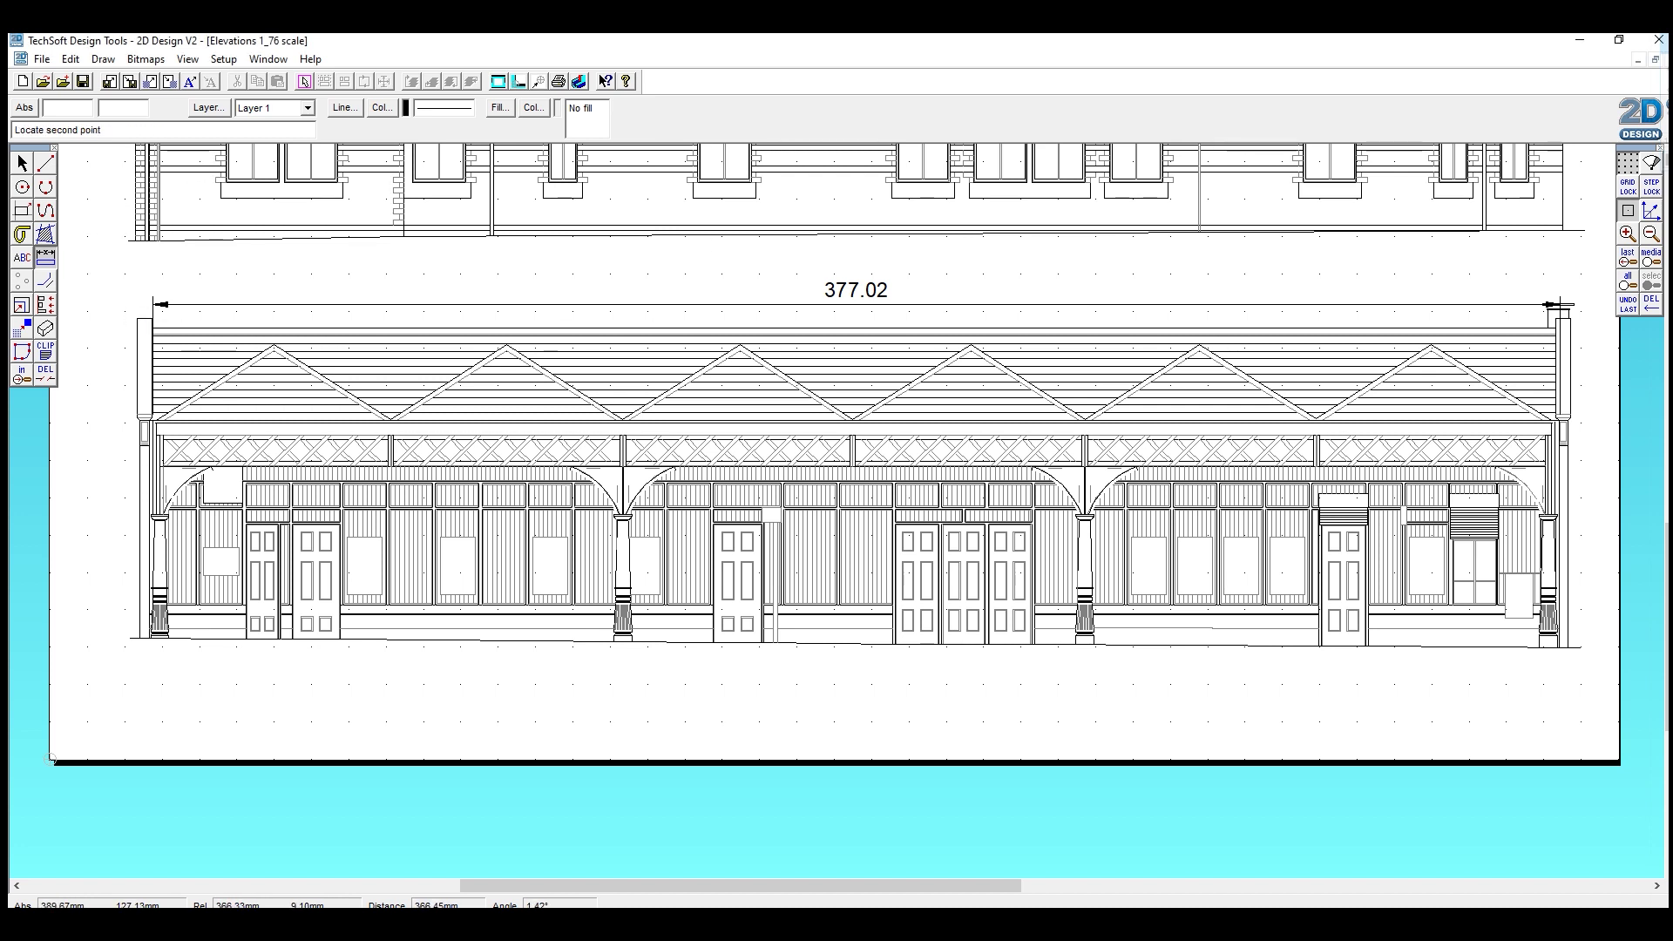
{"action": "left_click", "coordinate": [1558, 318]}
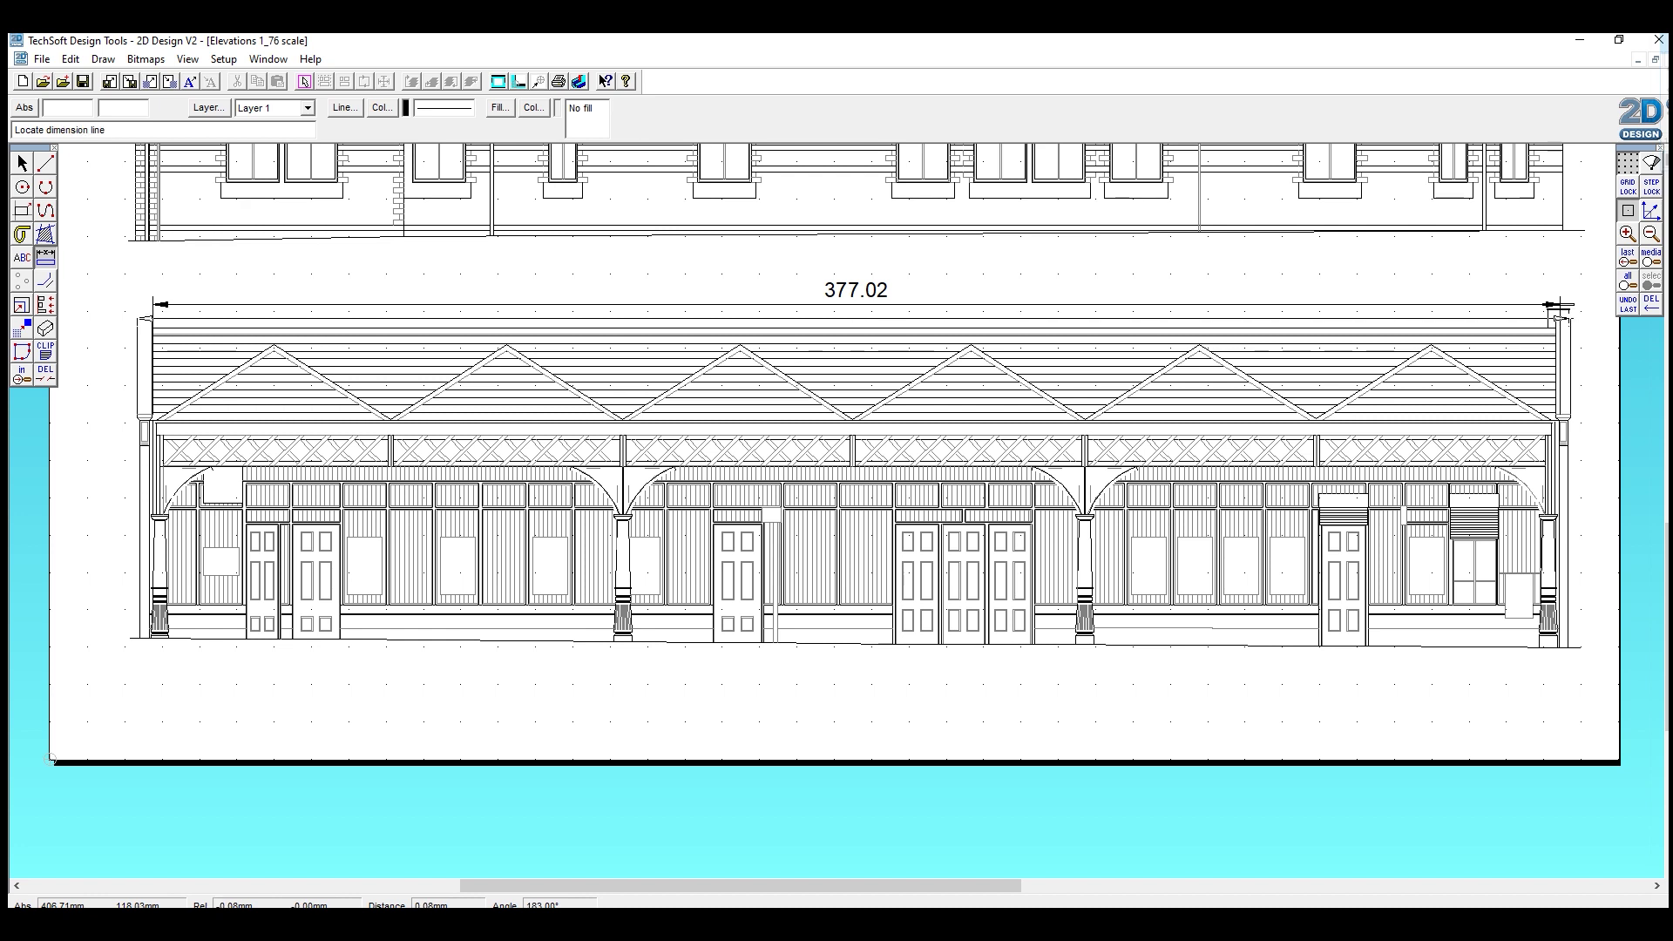
{"action": "left_click", "coordinate": [1394, 272]}
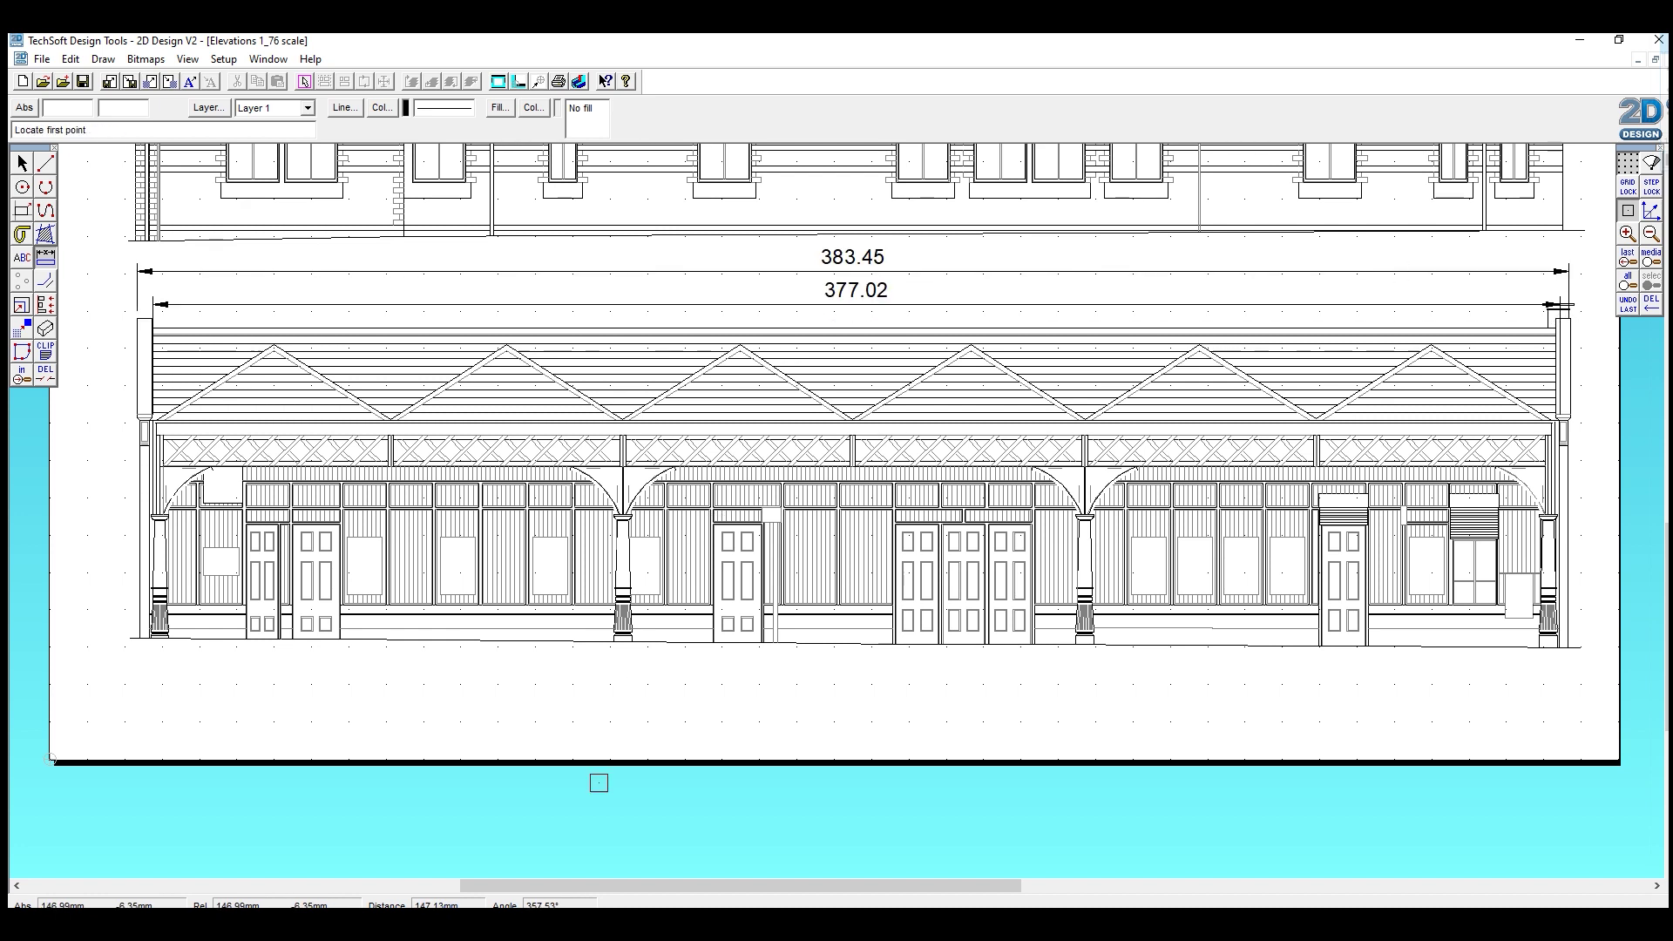
Open Calculator and multiply the overall length 383.45 by the scale factor 76 to get the full-size length.
{"action": "key", "text": "super"}
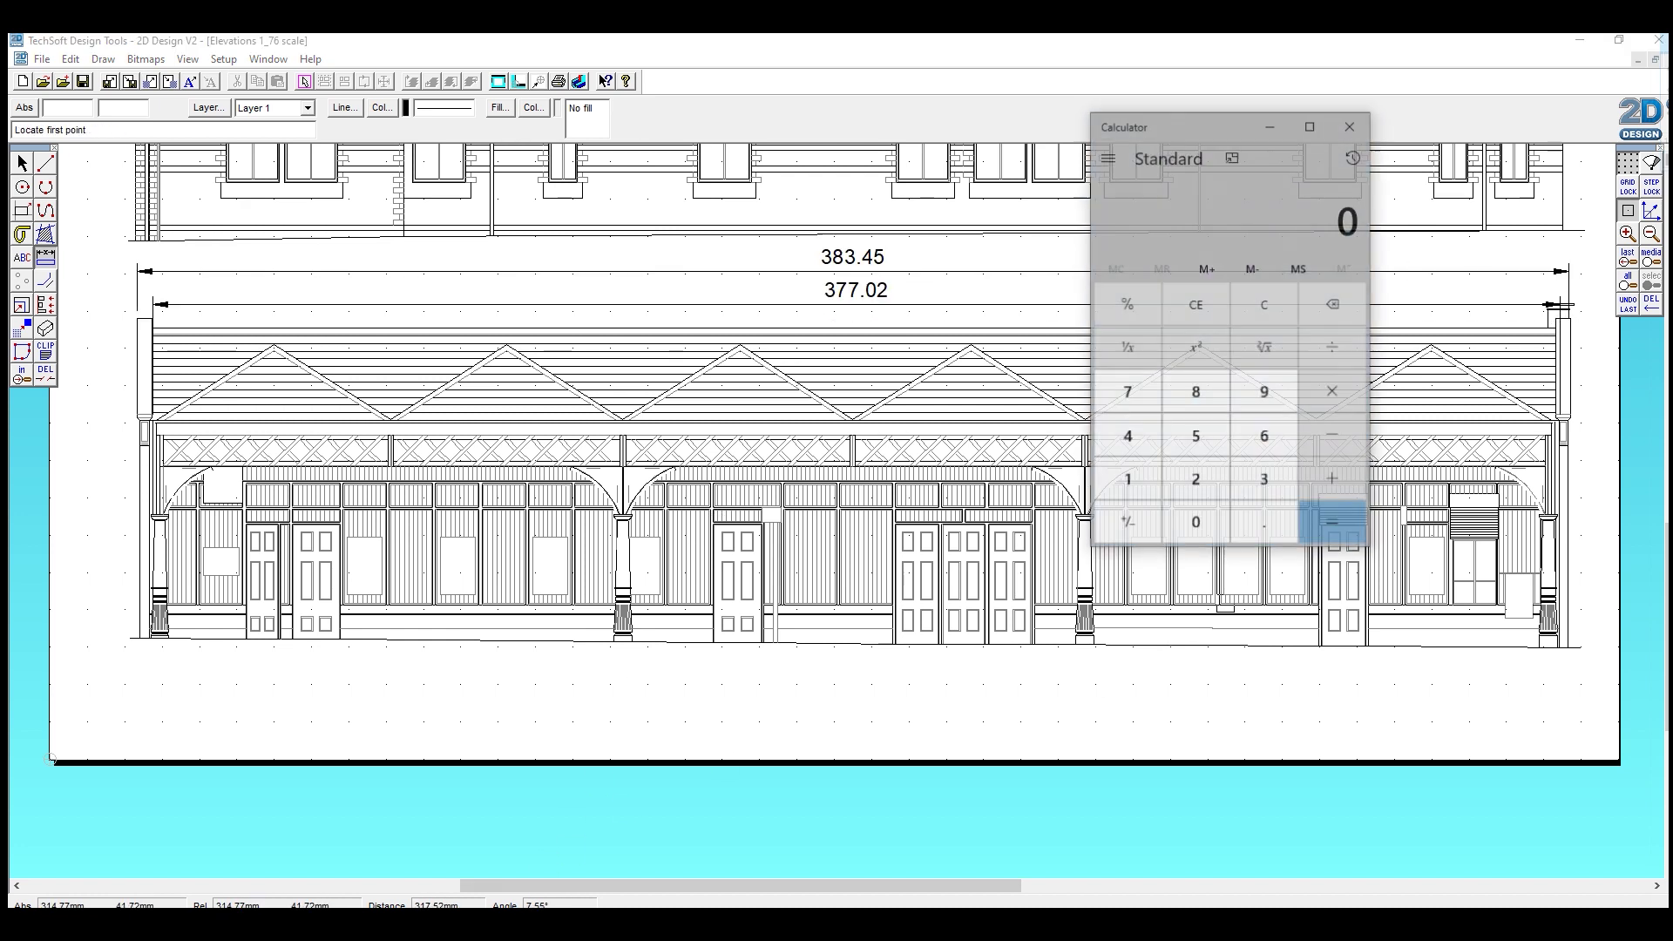
{"action": "type", "text": "38"}
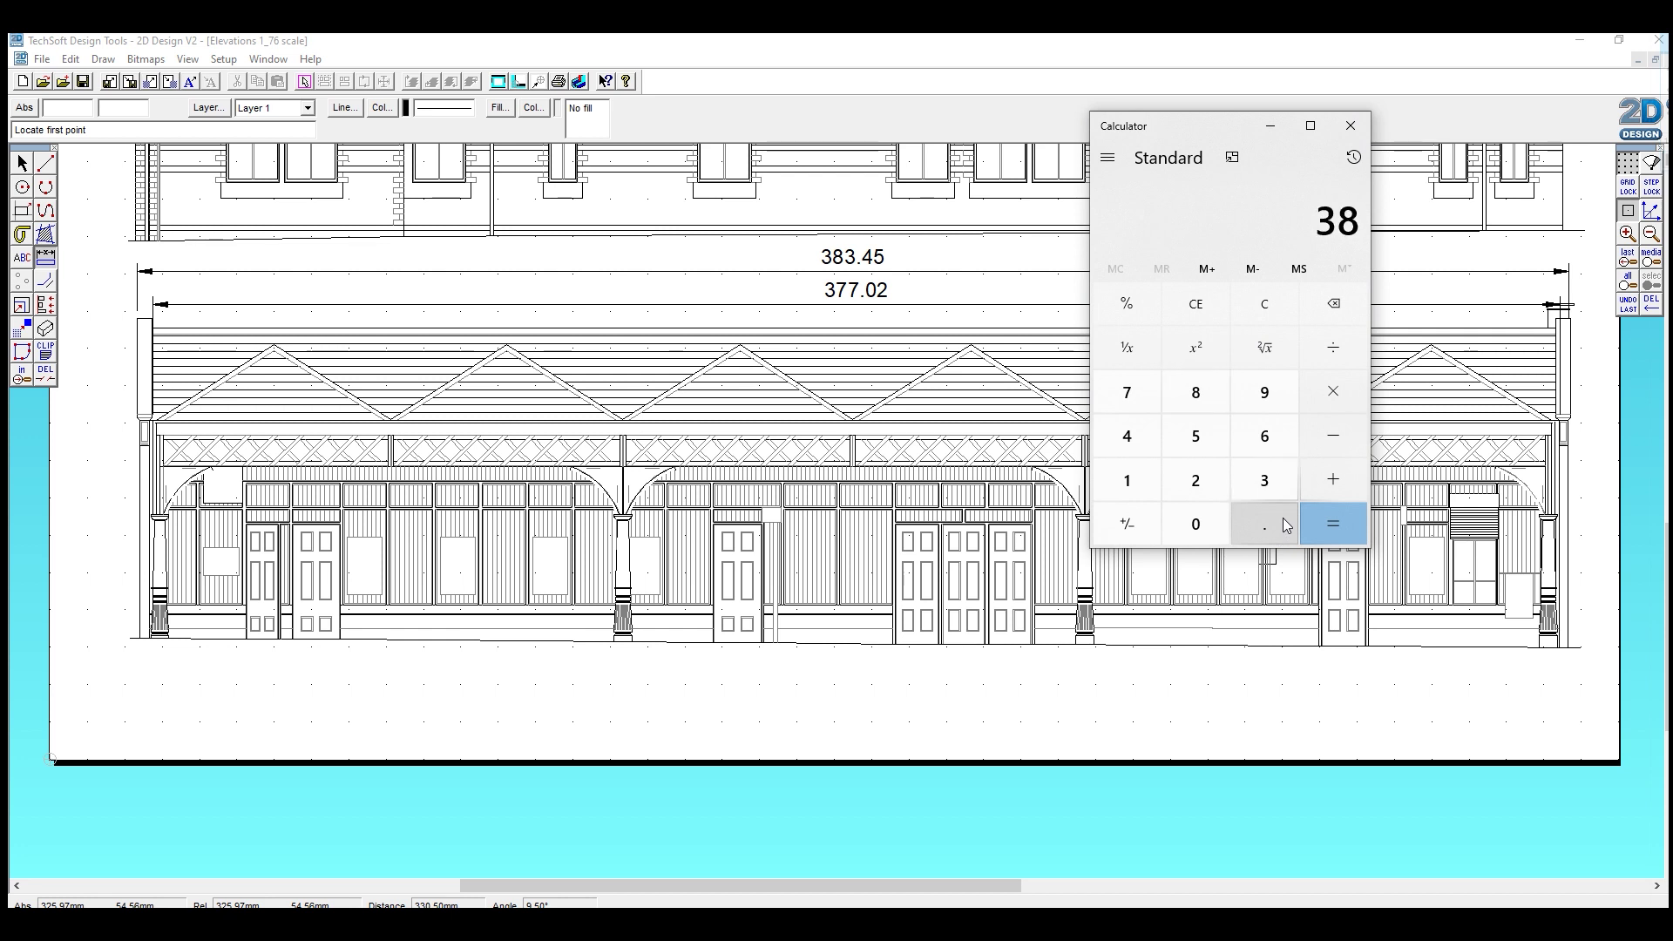
{"action": "type", "text": "3.45"}
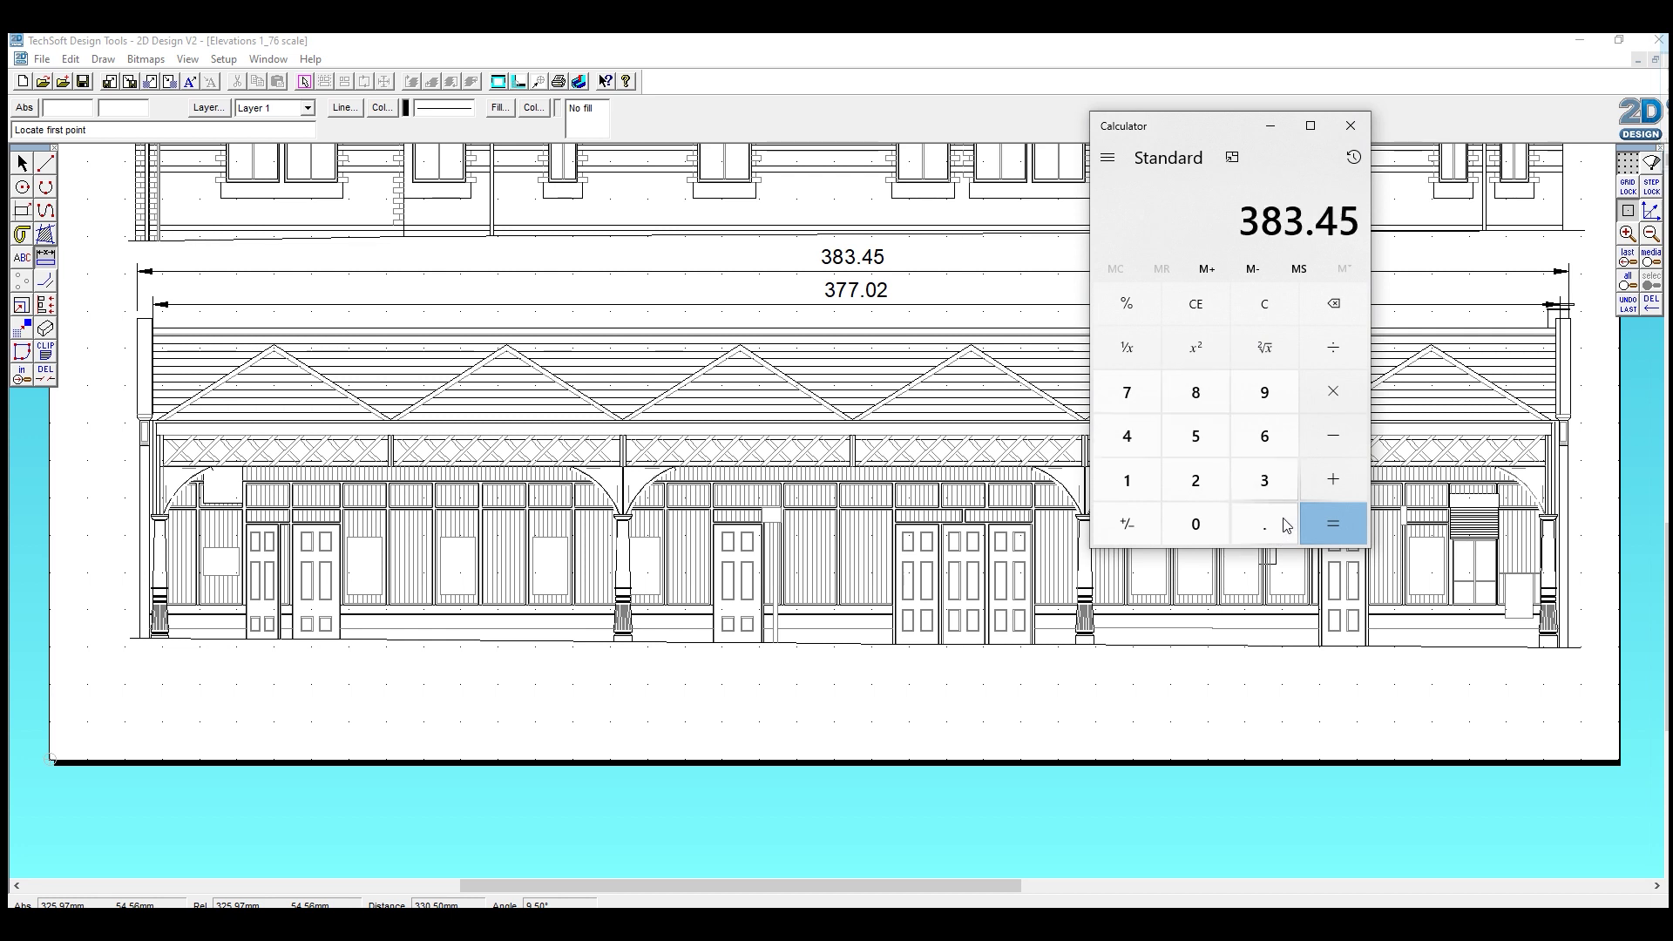
{"action": "type", "text": "*76"}
{"action": "key", "text": "Return"}
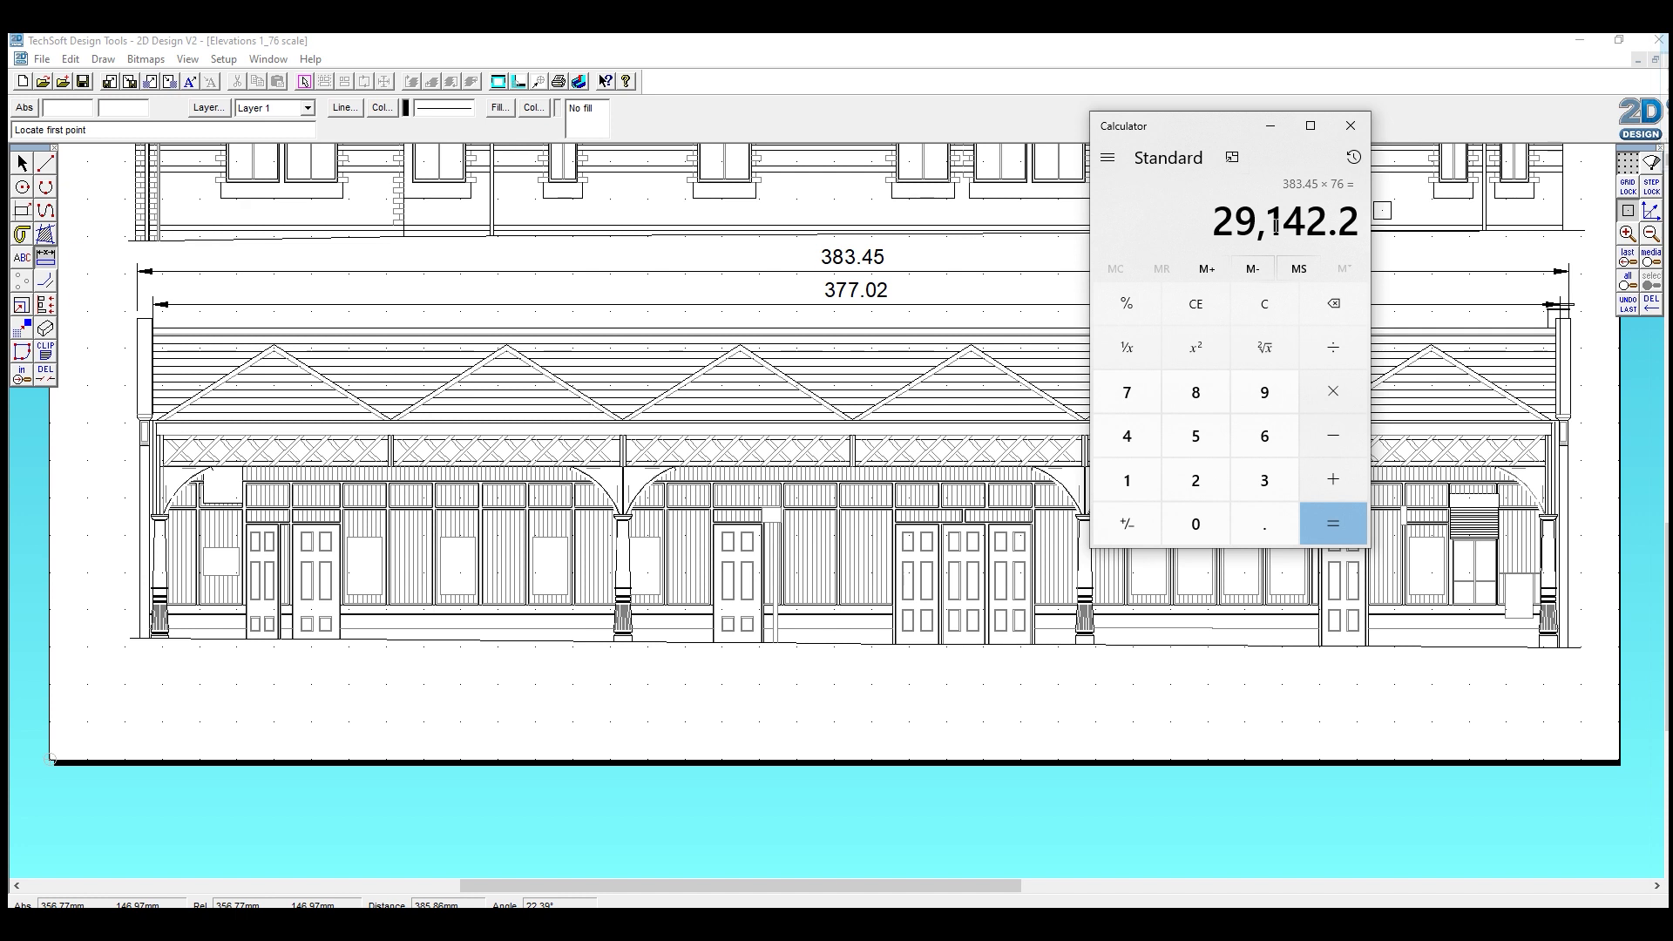
Divide 142 by 76 in Calculator to convert the full-size difference to model scale, and close Calculator.
{"action": "type", "text": "142/7"}
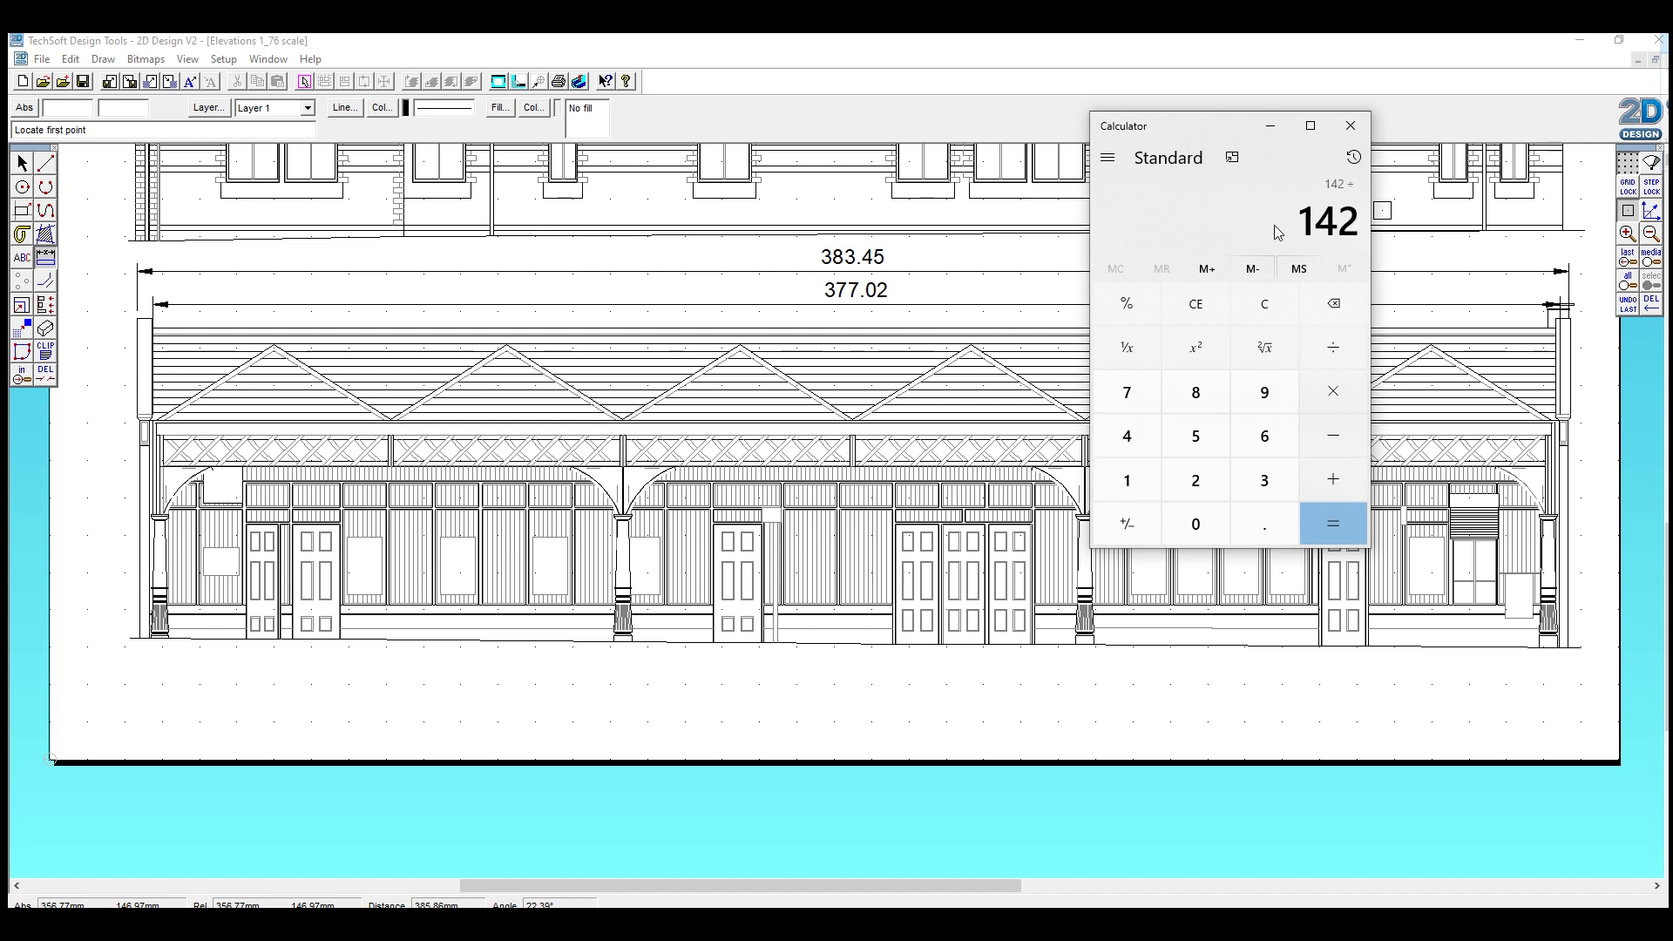
{"action": "type", "text": "6"}
{"action": "key", "text": "Return"}
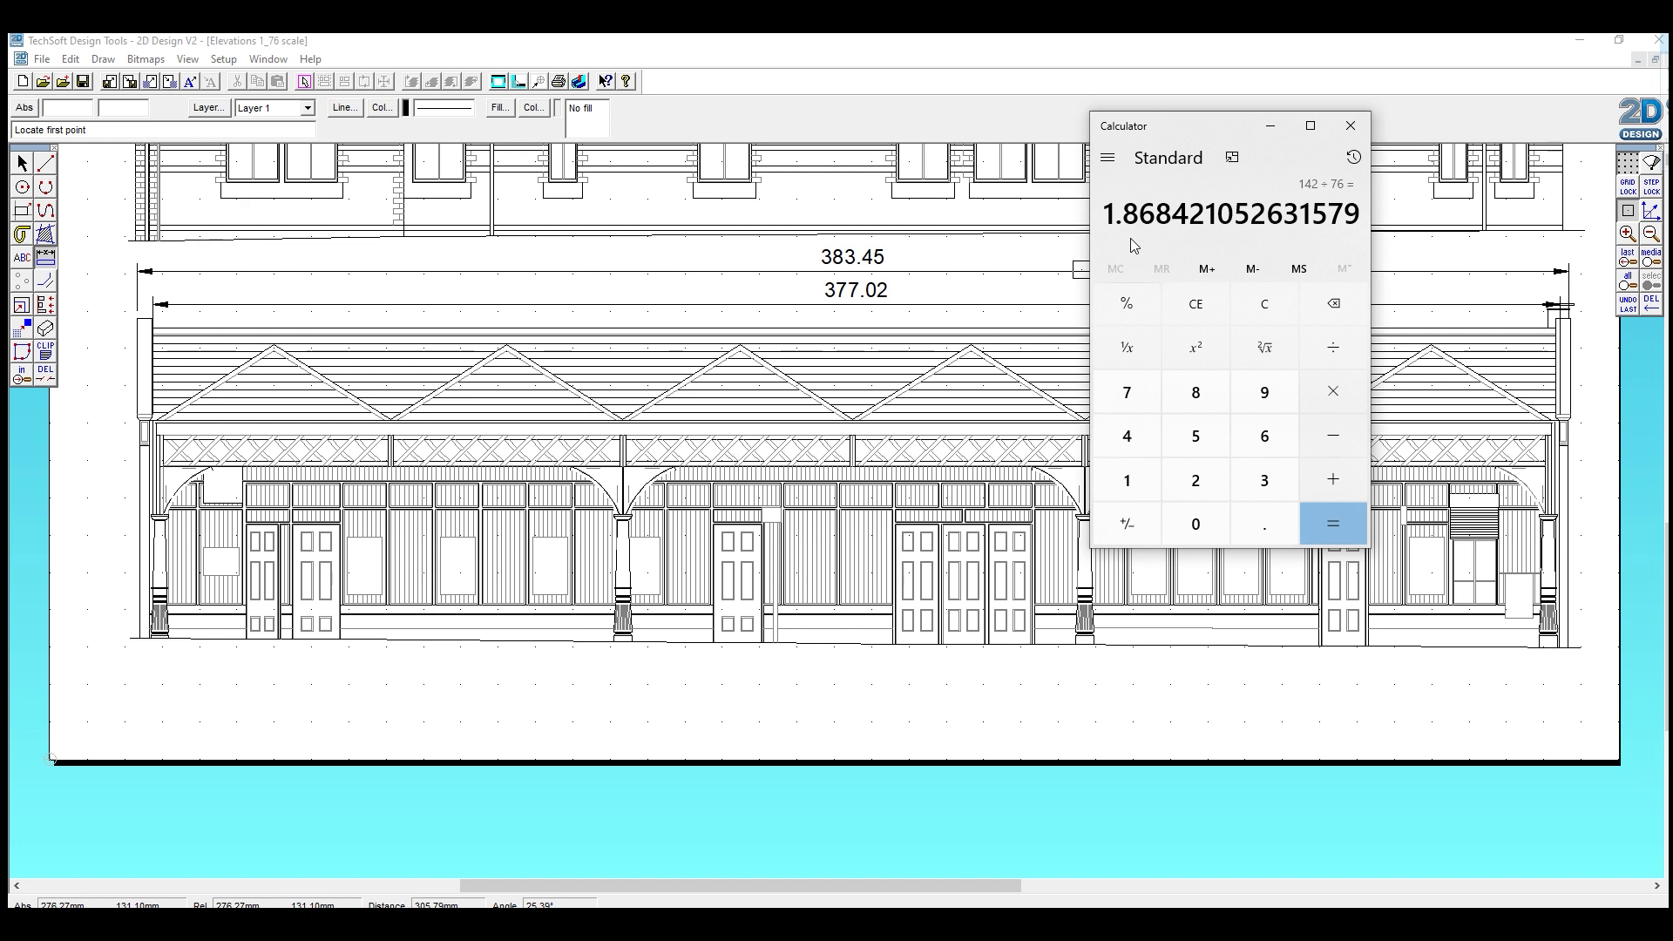
{"action": "left_click", "coordinate": [1351, 127]}
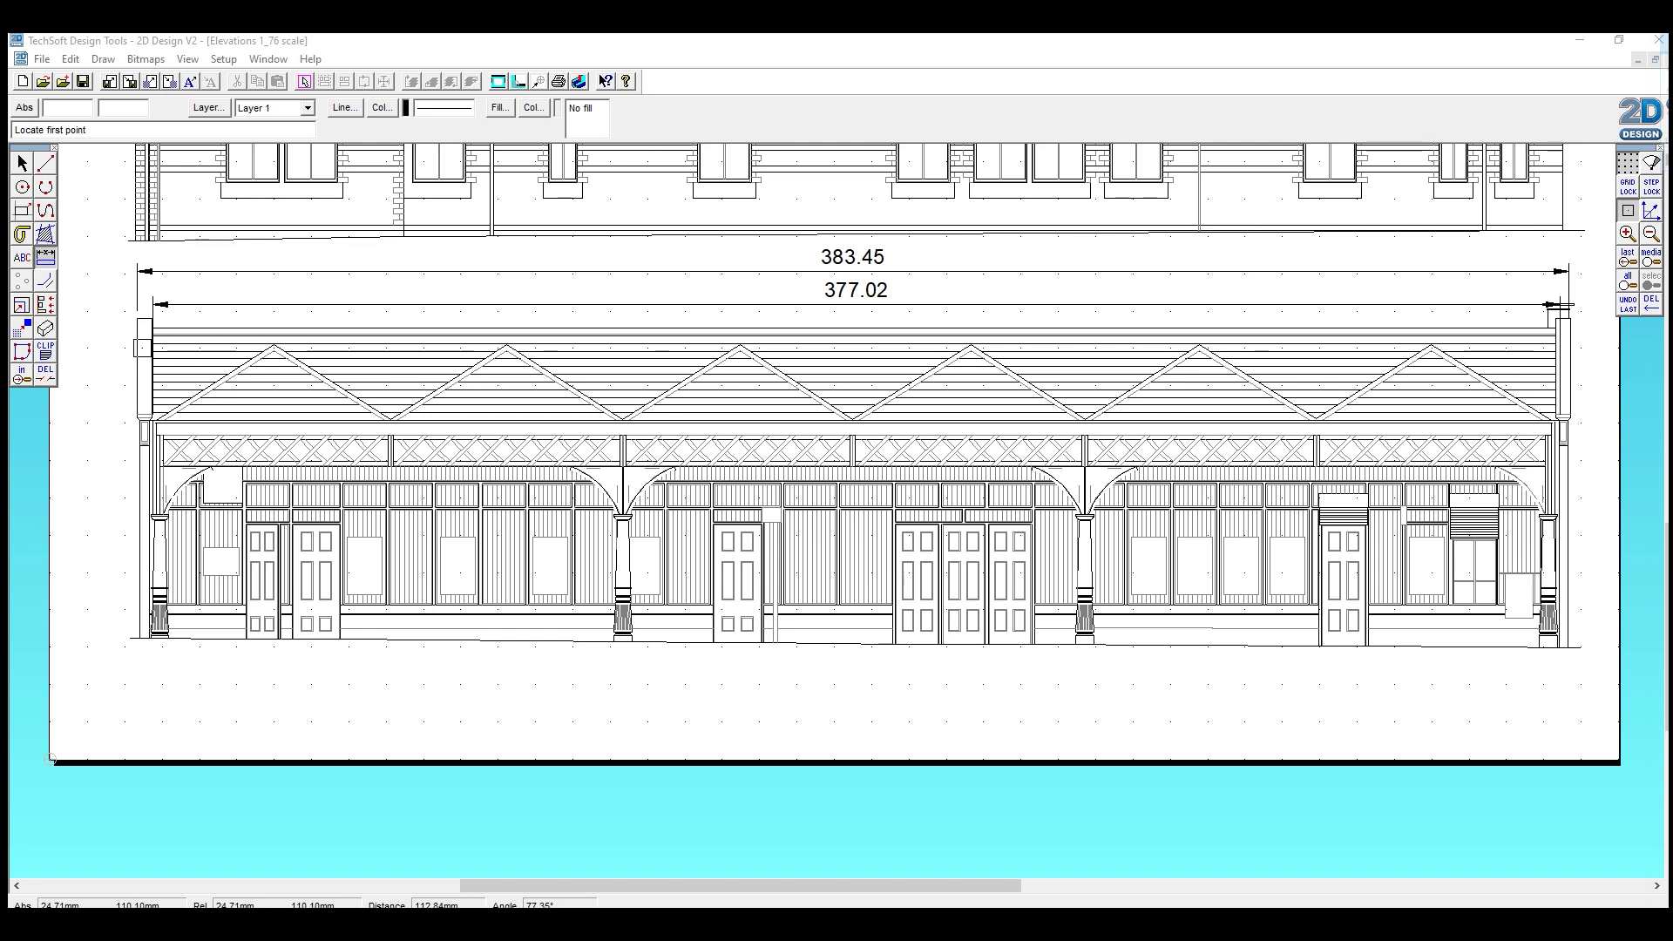
Delete both horizontal length dimensions above the platform elevation's roof in 2D Design.
{"action": "left_click", "coordinate": [46, 375]}
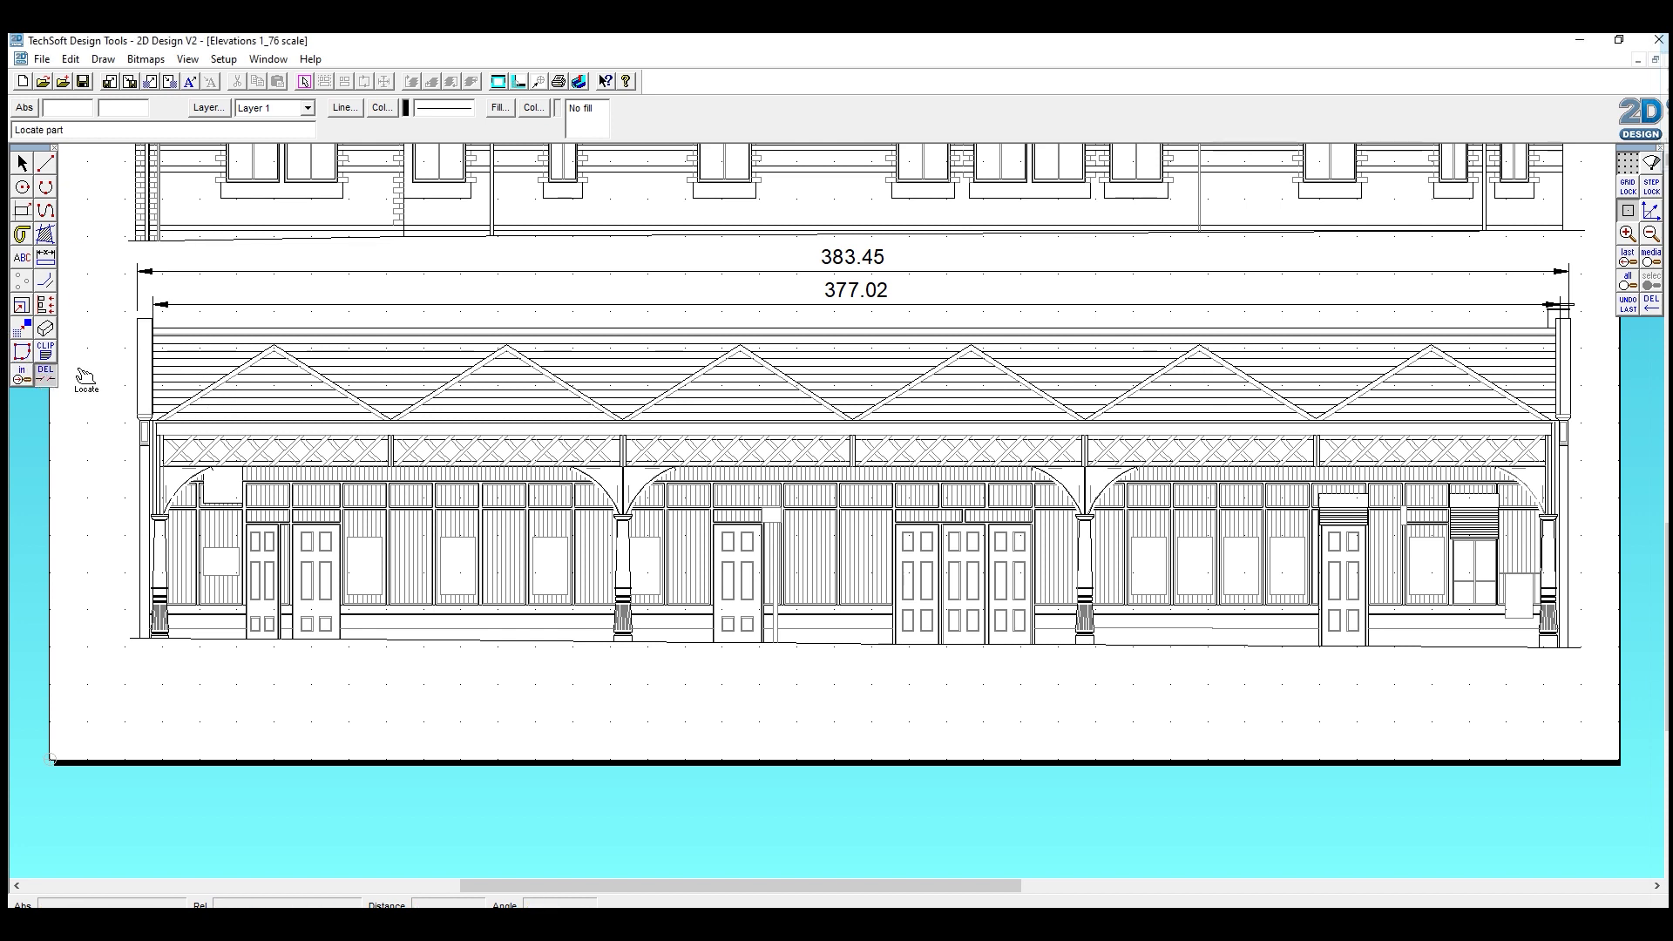
{"action": "left_click", "coordinate": [201, 305]}
{"action": "left_click", "coordinate": [233, 271]}
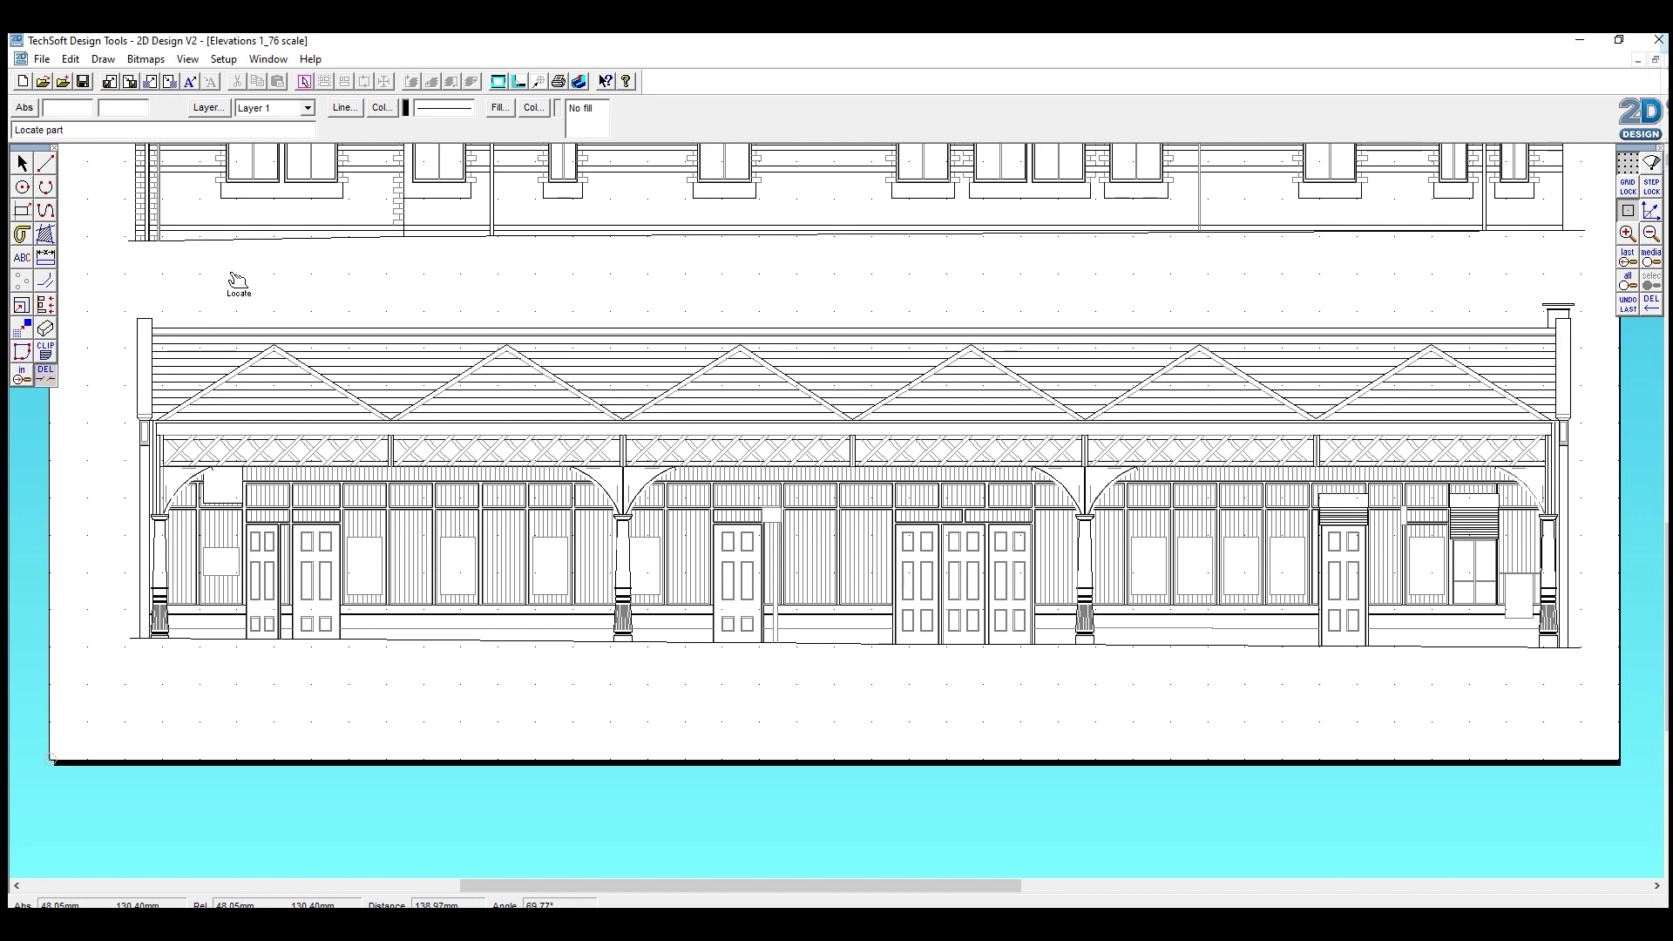